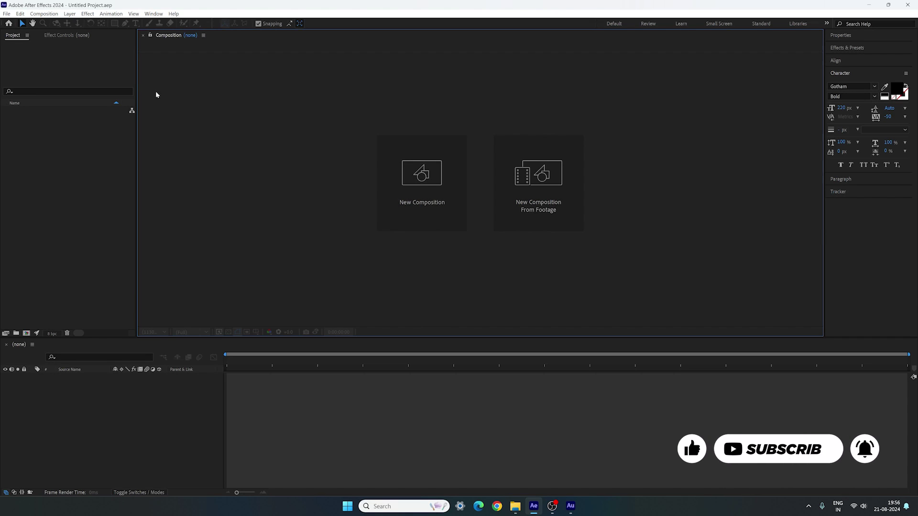
# - Create a 1920 x 1080, 60 fps composition named Render with a duration of 0:00:03:00
pyautogui.click(44, 13)
pyautogui.click(53, 24)
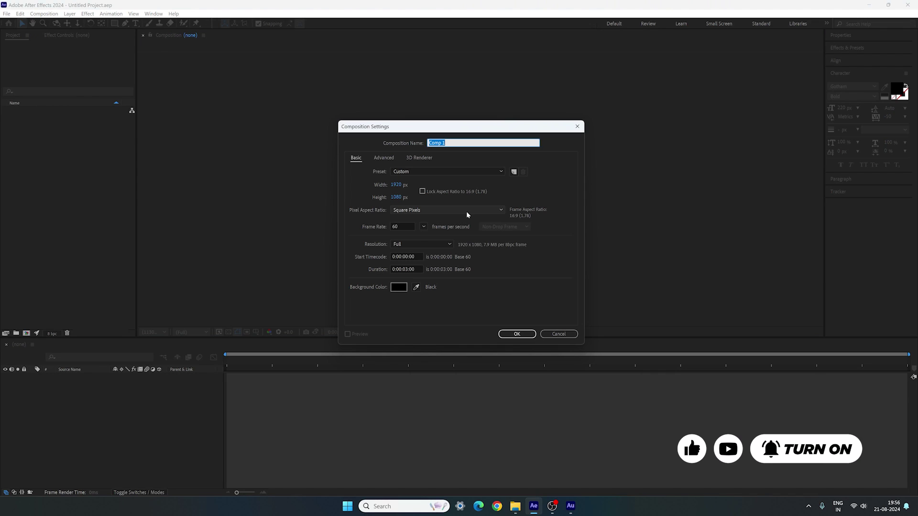
pyautogui.write('Render')
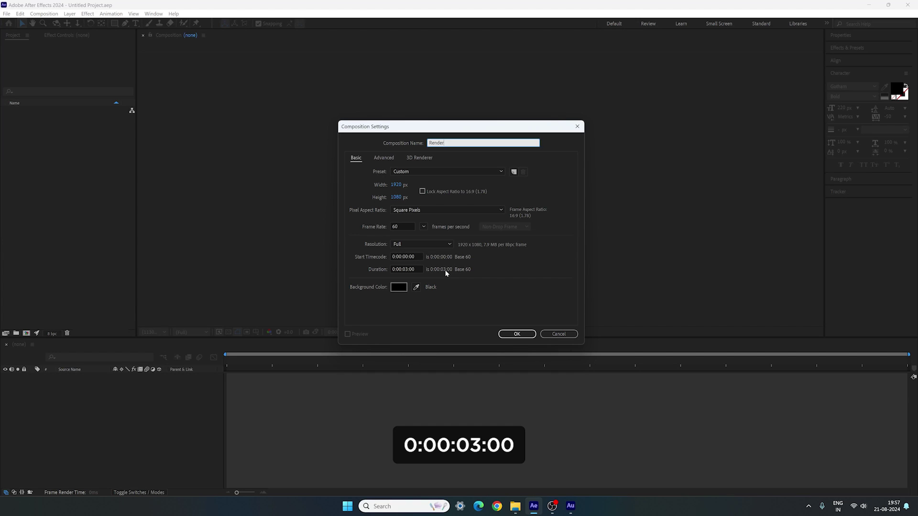
pyautogui.click(517, 334)
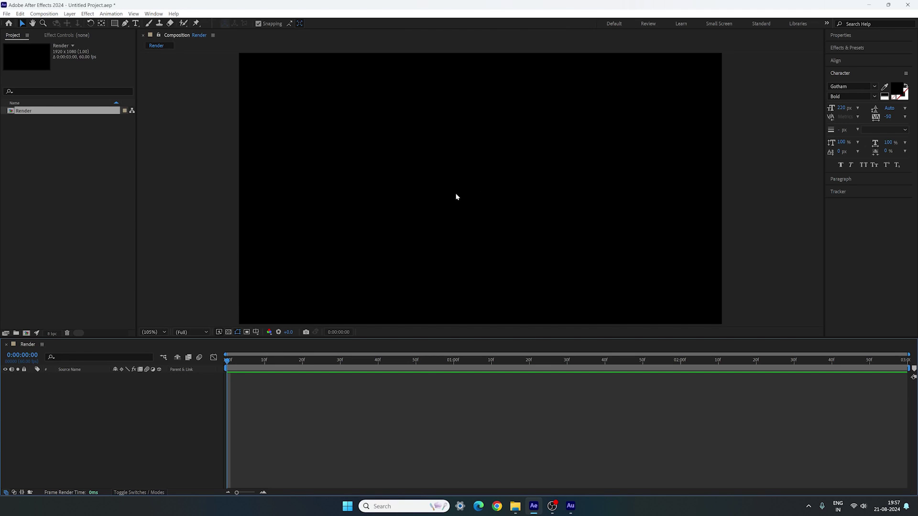
# - Add a text layer reading "Creative" near the middle of the composition in Gotham Bold
pyautogui.click(135, 23)
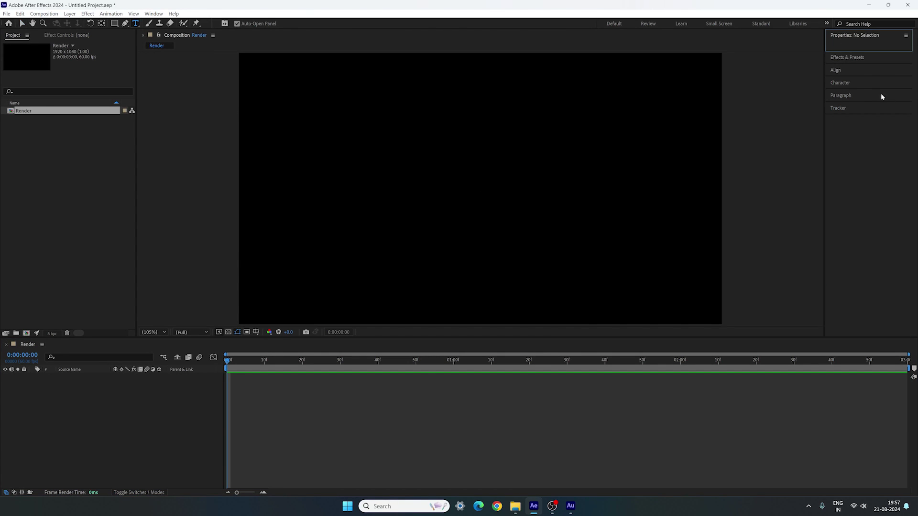
pyautogui.click(850, 85)
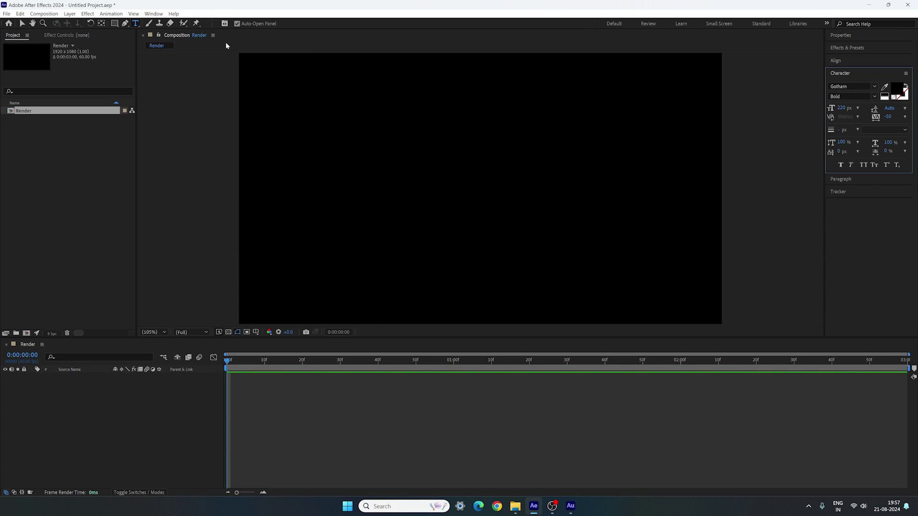
pyautogui.click(153, 13)
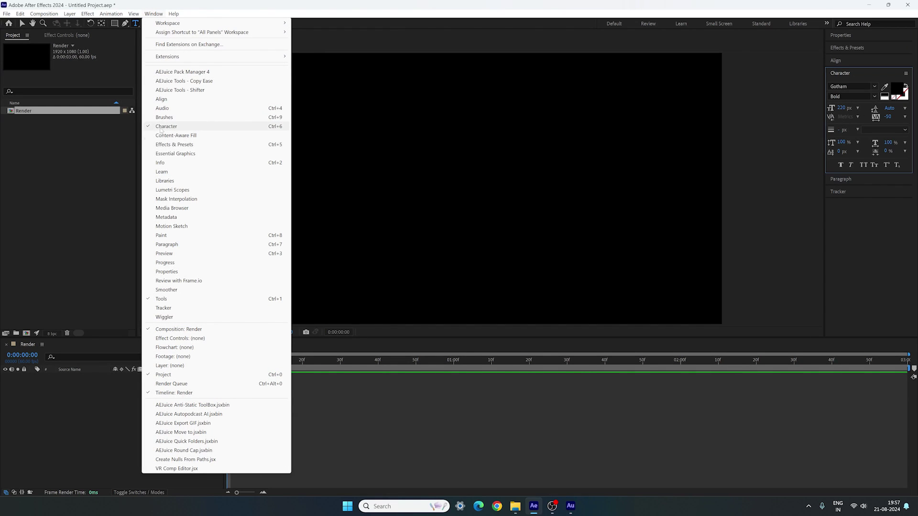
pyautogui.click(355, 62)
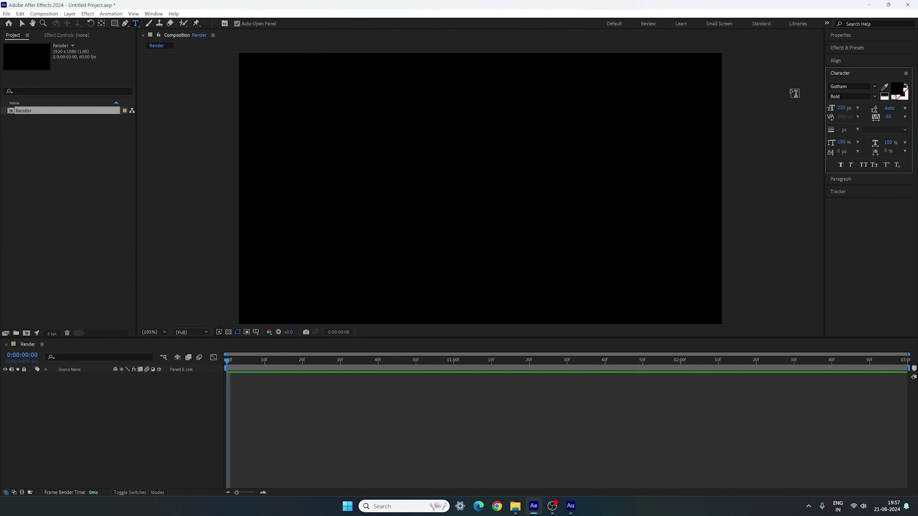
pyautogui.click(874, 87)
pyautogui.scroll(3, 791, 138)
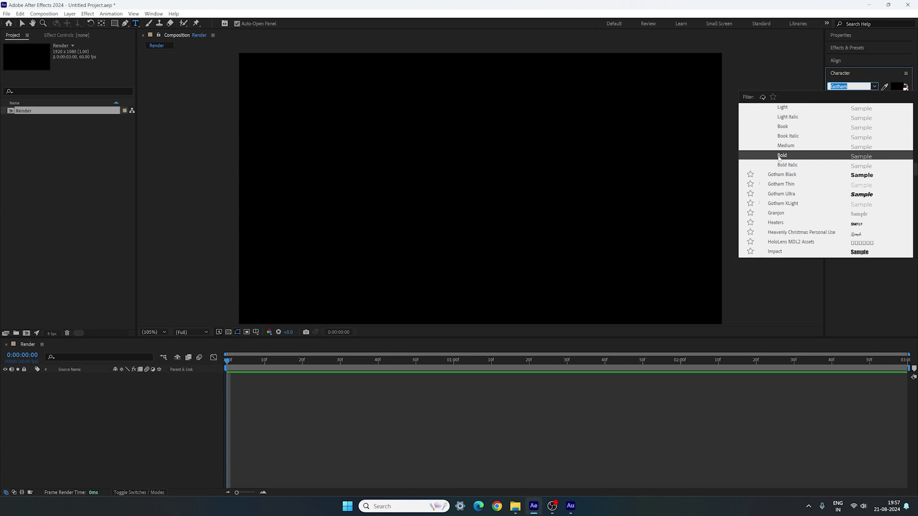
pyautogui.click(788, 156)
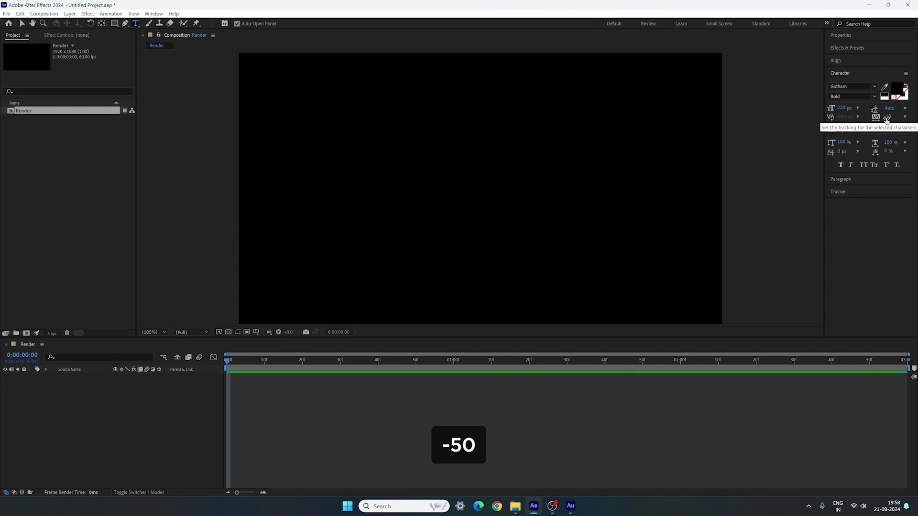
pyautogui.click(453, 192)
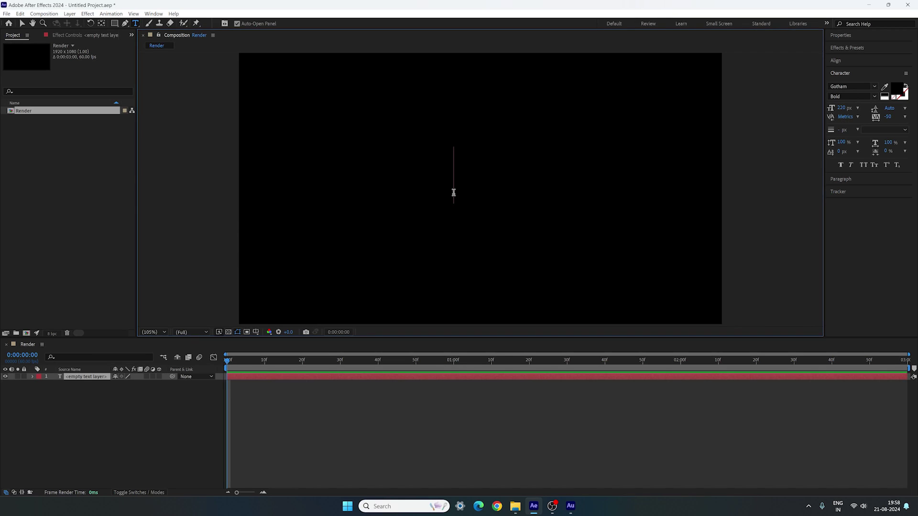
pyautogui.write('Creative')
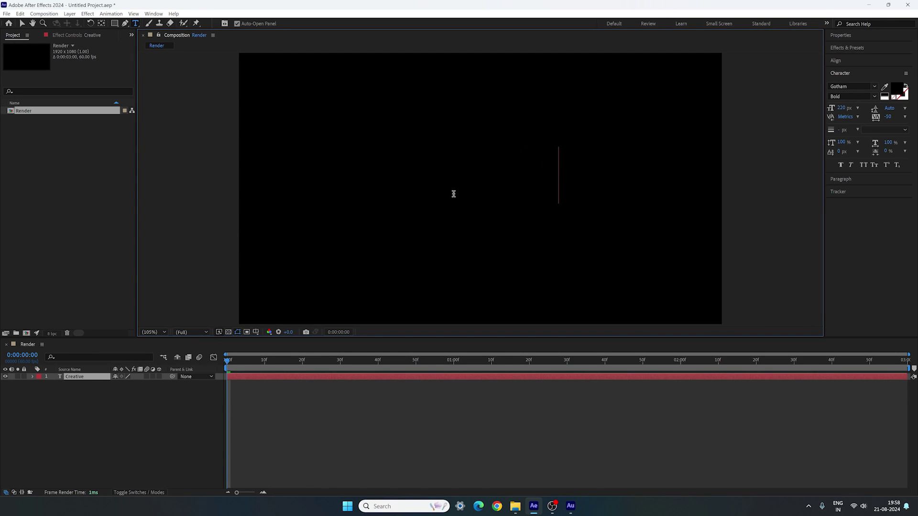
# - Set the fill color of the whole "Creative" text to white
pyautogui.hotkey('ctrl', 'a')
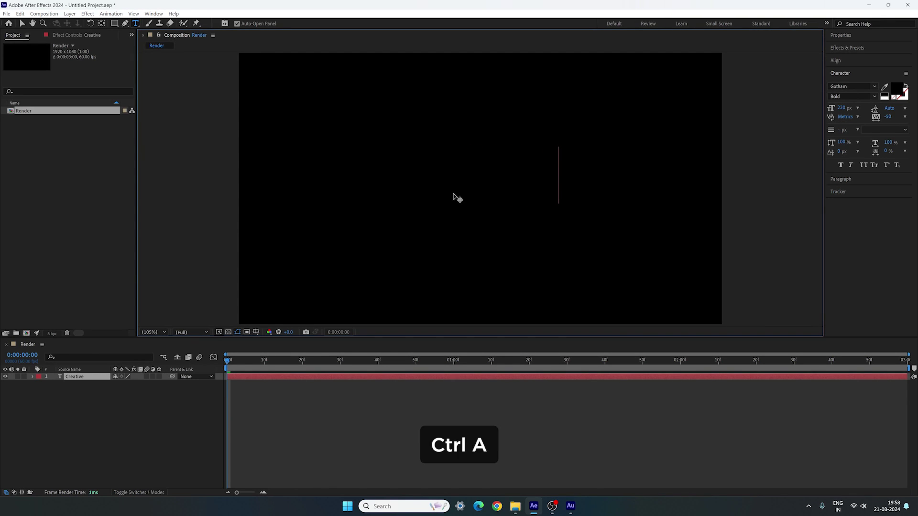
pyautogui.click(896, 90)
pyautogui.moveTo(449, 315); pyautogui.dragTo(404, 291)
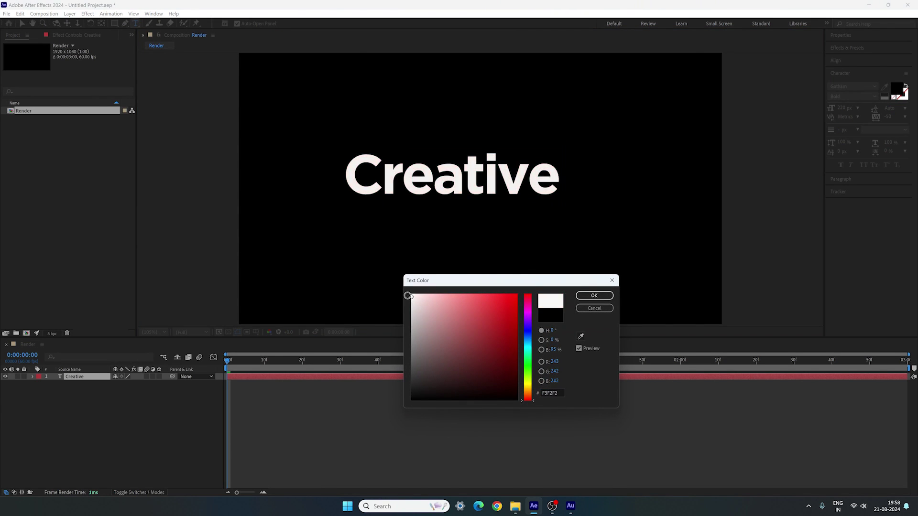
pyautogui.click(594, 296)
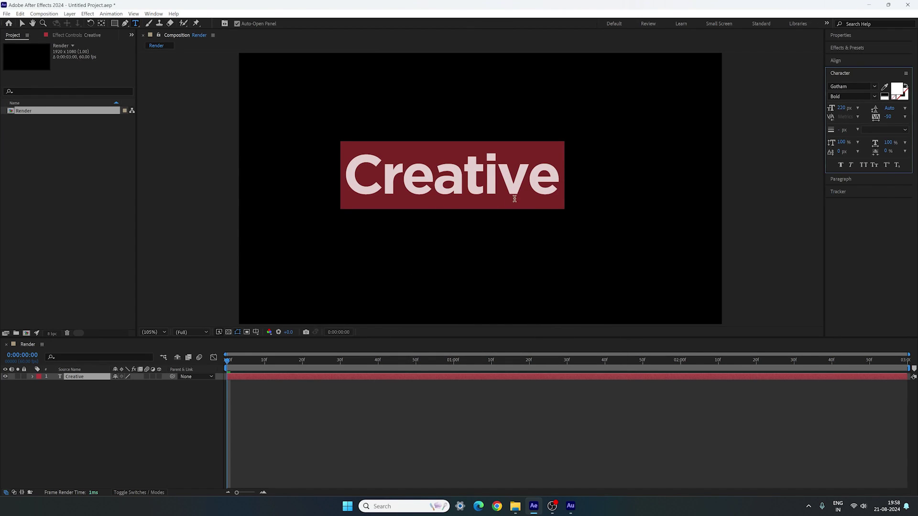
# - Align the "Creative" text layer to the composition's horizontal and vertical center
pyautogui.click(840, 180)
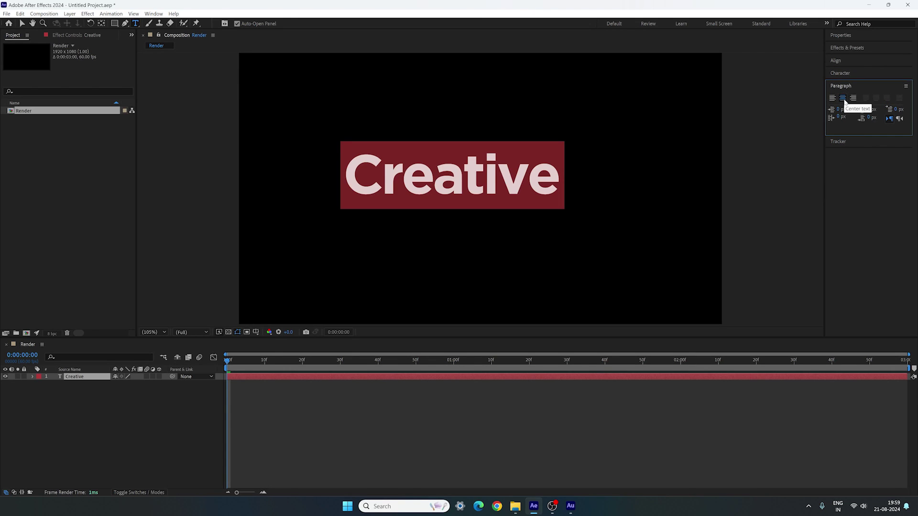
pyautogui.click(847, 62)
pyautogui.click(849, 83)
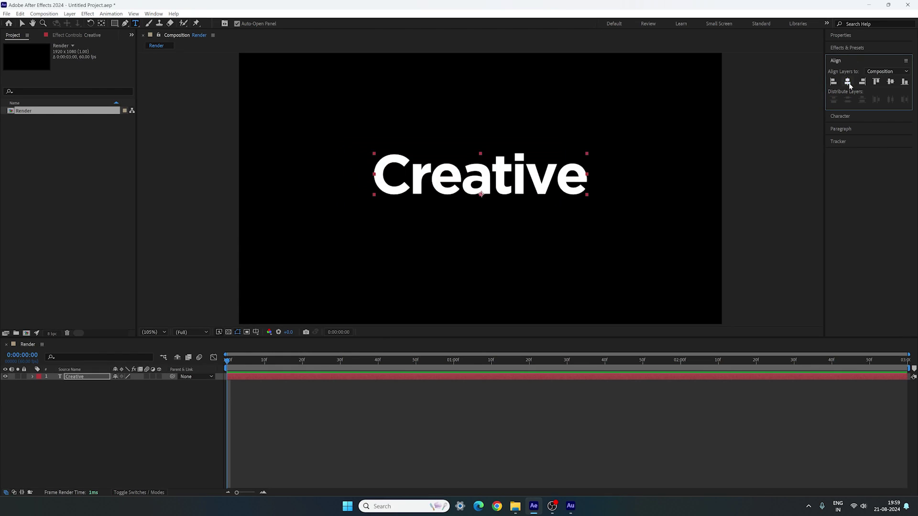
pyautogui.click(890, 82)
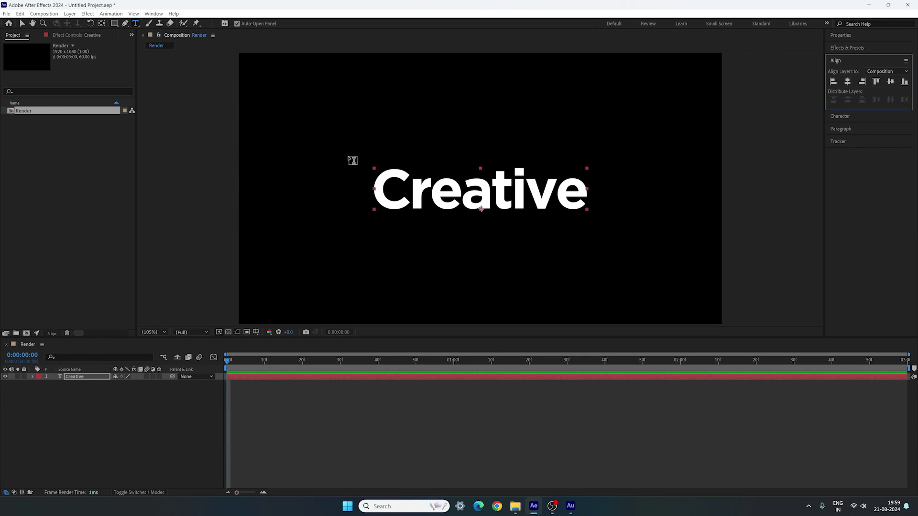
# - Add a null object to the composition and rename it Scale
pyautogui.click(21, 24)
pyautogui.click(69, 14)
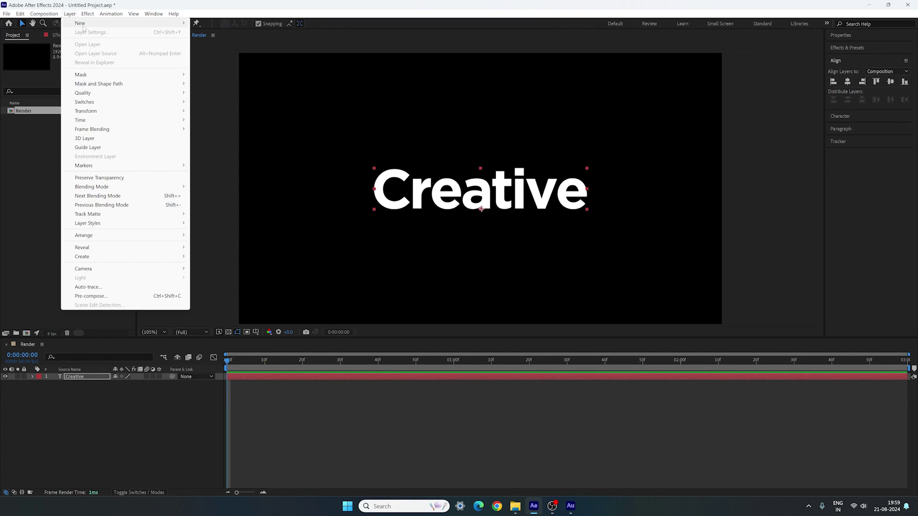
pyautogui.moveTo(172, 23)
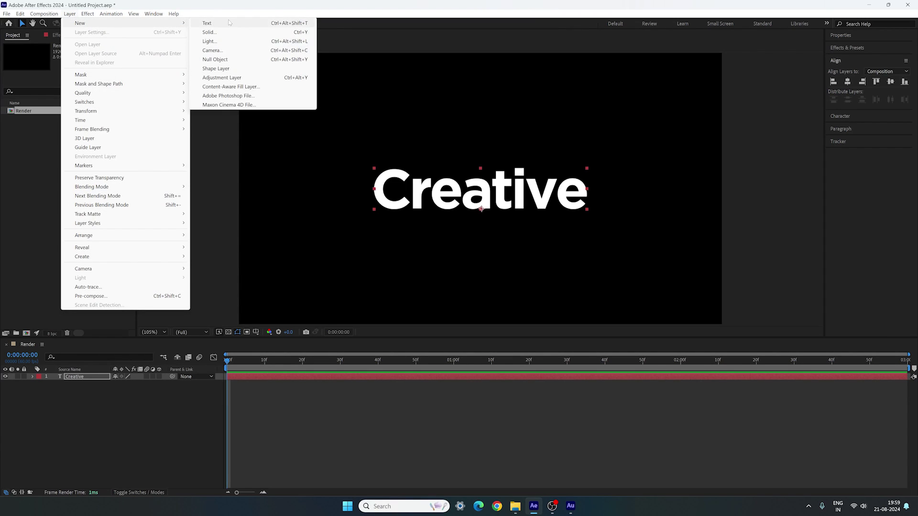
pyautogui.click(221, 59)
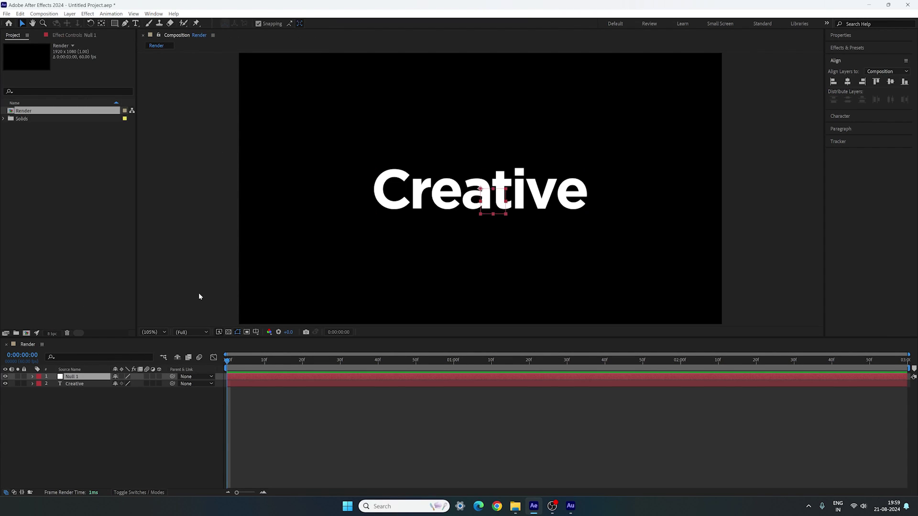
pyautogui.rightClick(99, 380)
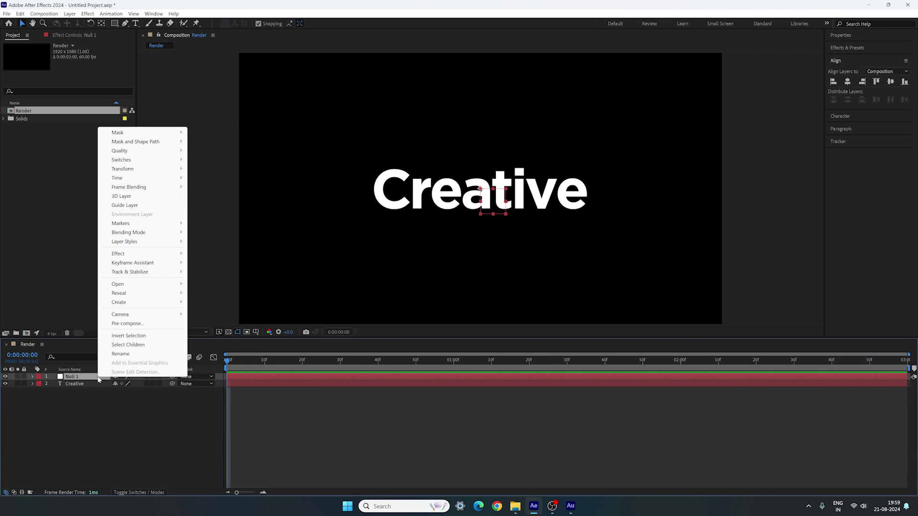
pyautogui.click(121, 354)
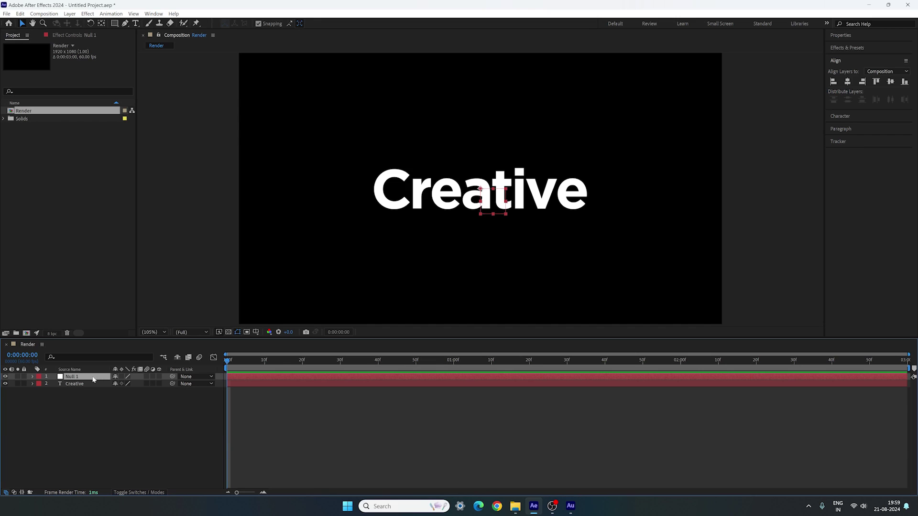
pyautogui.press('Return')
pyautogui.press('BackSpace')
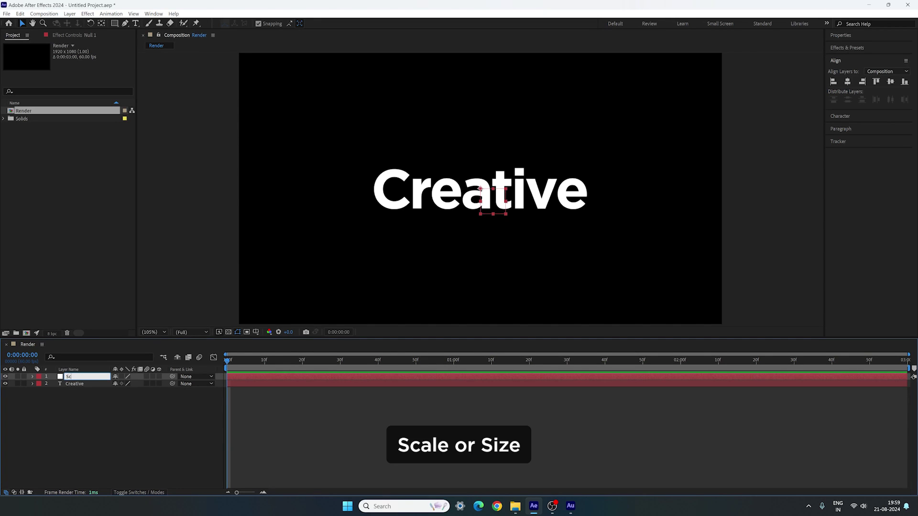
pyautogui.press('Return')
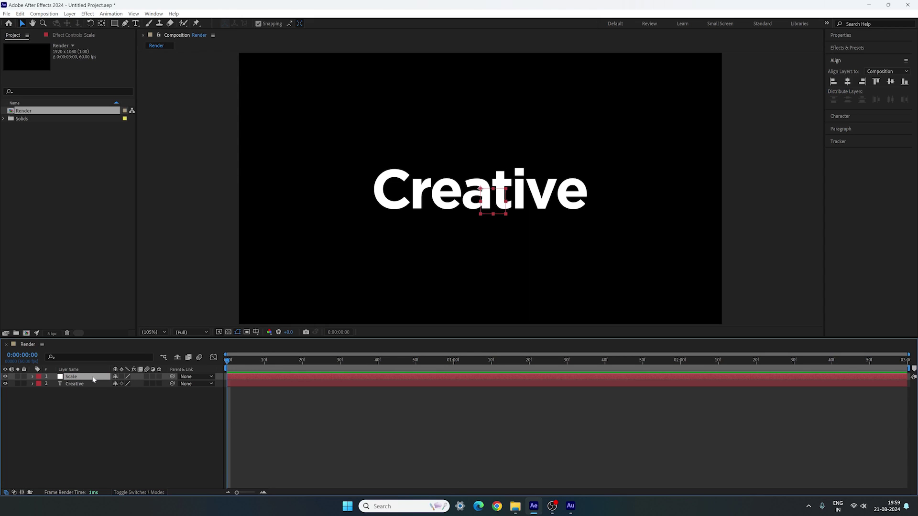
# - Parent the Creative text layer to the Scale null and reveal only the null's Scale property
pyautogui.click(83, 386)
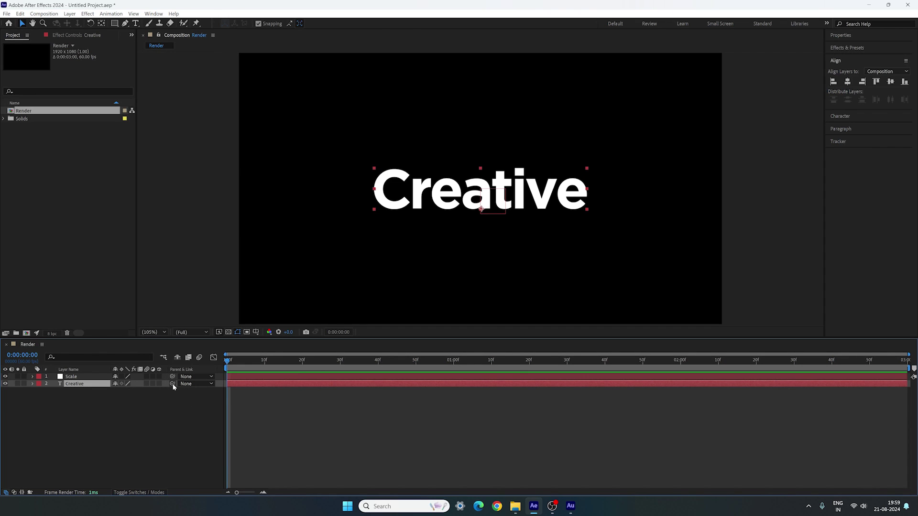
pyautogui.moveTo(173, 385); pyautogui.dragTo(74, 380)
pyautogui.click(81, 377)
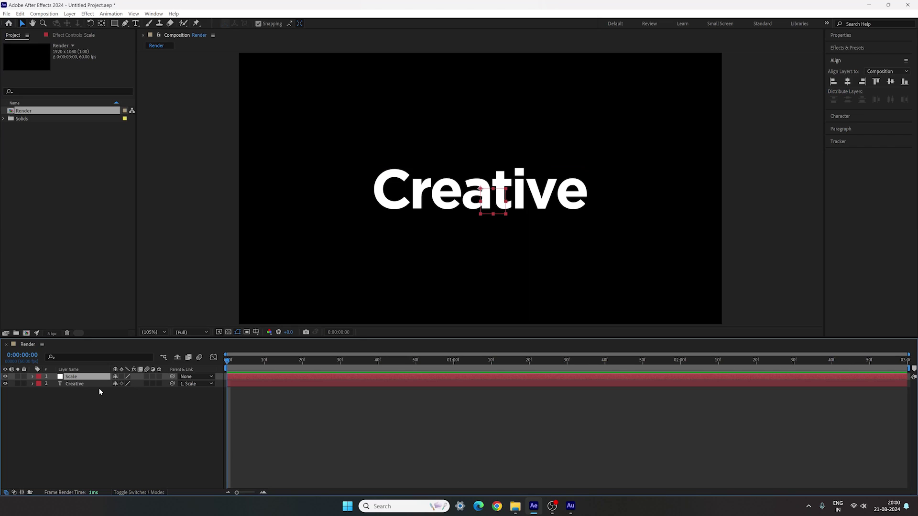
pyautogui.click(33, 377)
pyautogui.click(40, 384)
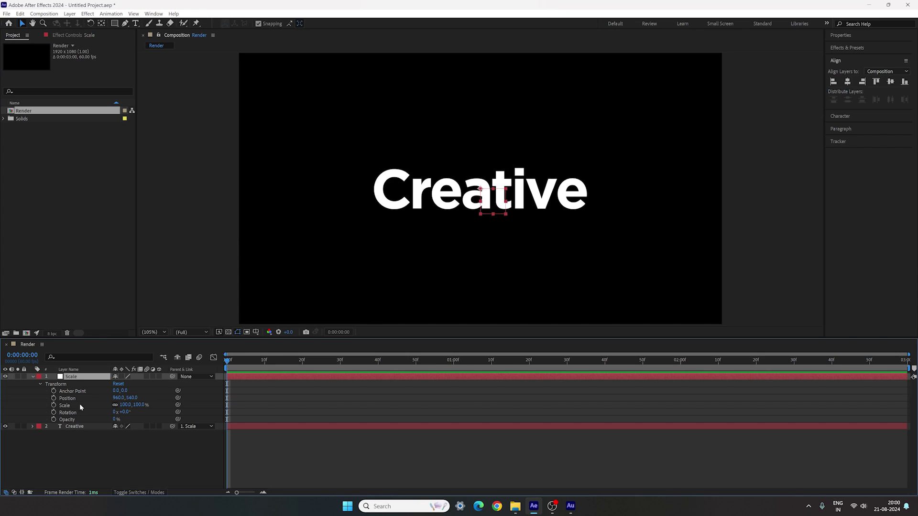
pyautogui.click(33, 377)
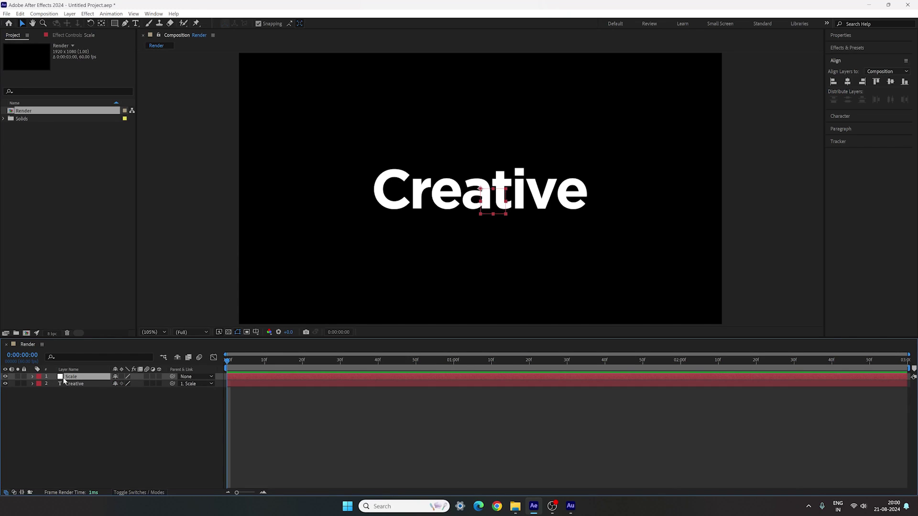
pyautogui.press('s')
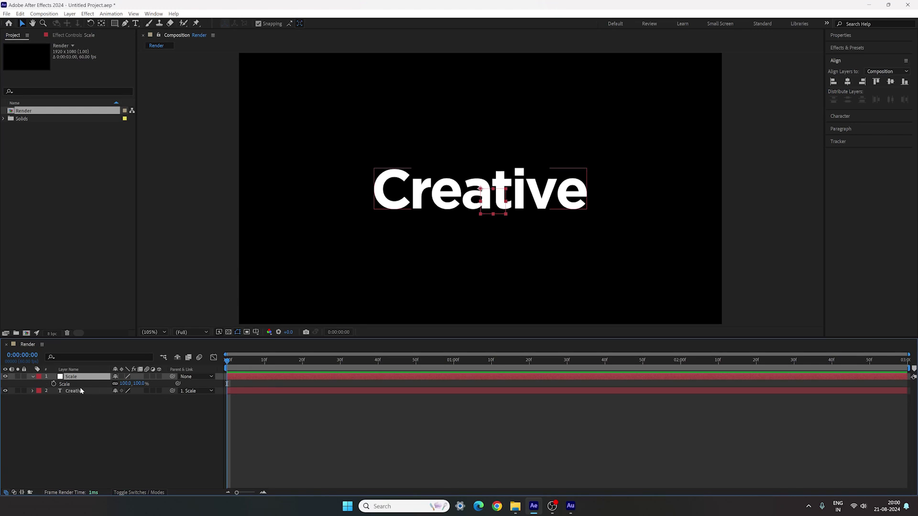
# - Add Scale keyframes to the null at 0:00:01:15 and 0:00:00:30
pyautogui.moveTo(458, 366); pyautogui.dragTo(510, 367)
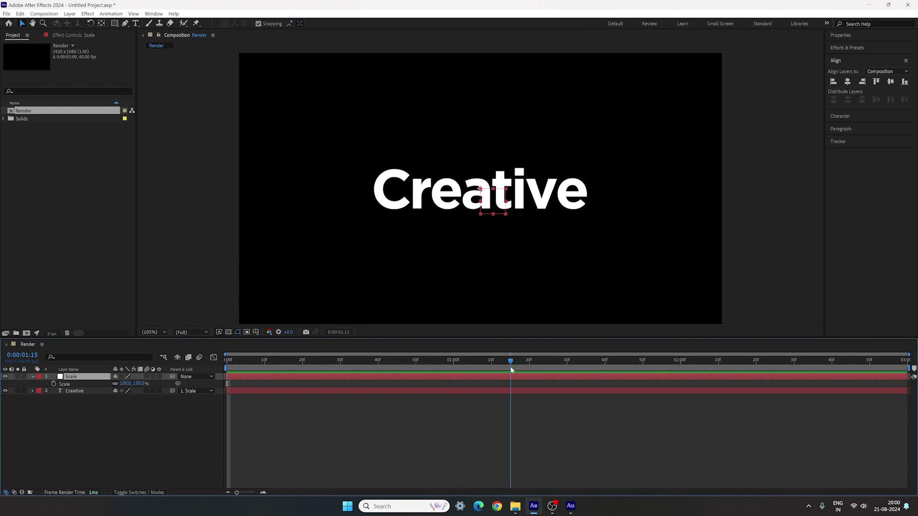
pyautogui.click(54, 383)
pyautogui.moveTo(439, 366); pyautogui.dragTo(338, 367)
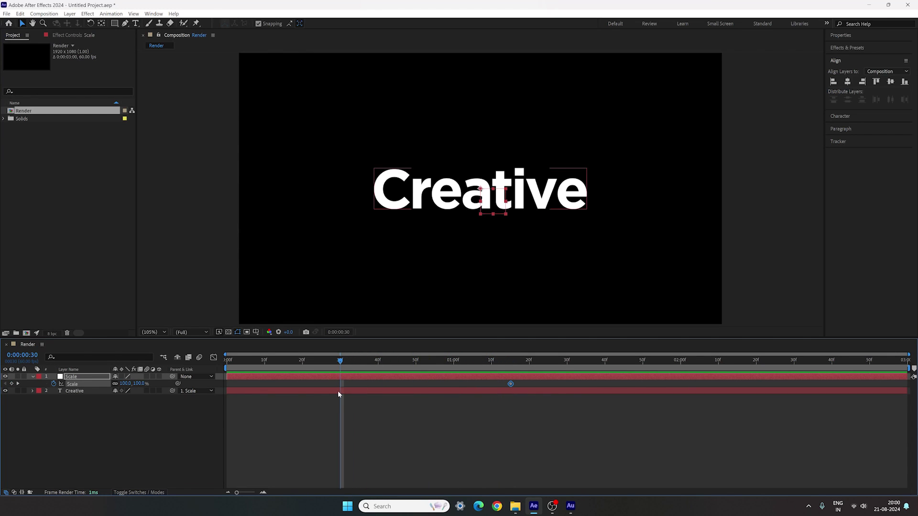
pyautogui.click(12, 384)
# - Set the null's Scale keyframe at 0:00:01:15 to 120%
pyautogui.moveTo(508, 361); pyautogui.dragTo(510, 361)
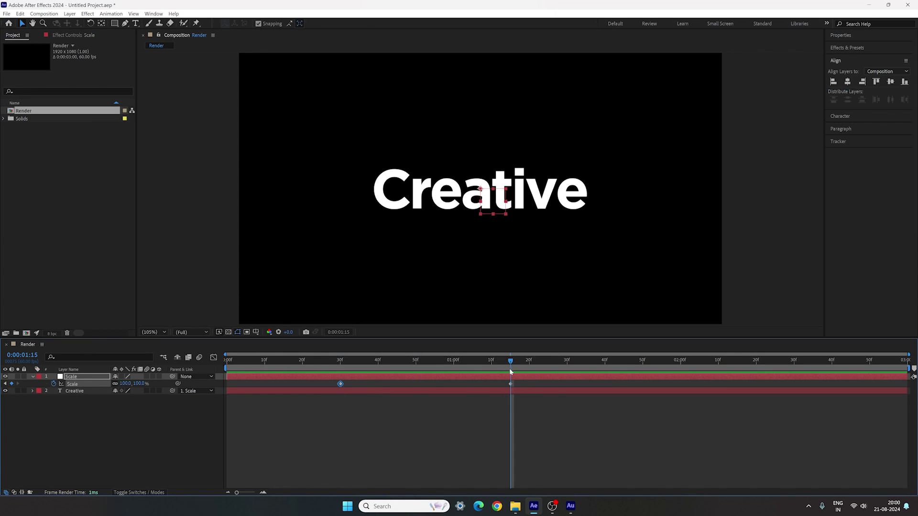
pyautogui.moveTo(126, 384); pyautogui.dragTo(148, 385)
pyautogui.click(140, 383)
pyautogui.write('12')
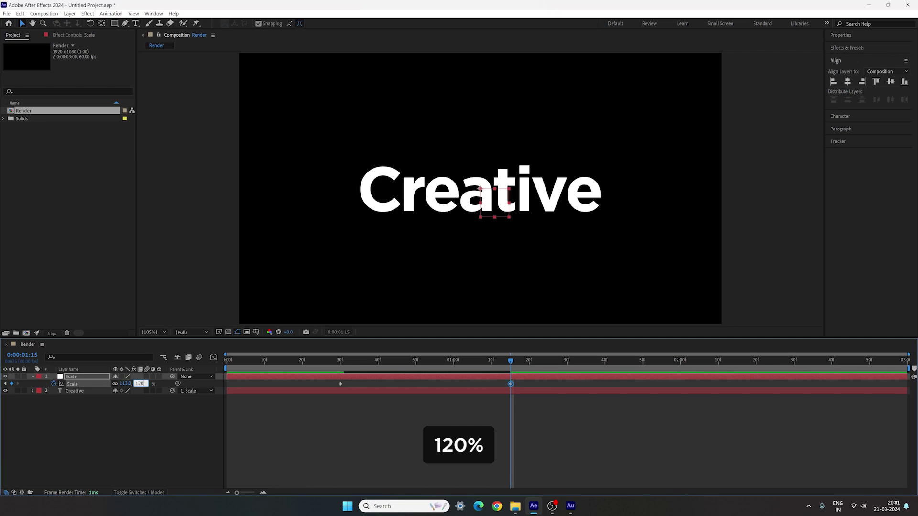
pyautogui.write('0')
pyautogui.press('Return')
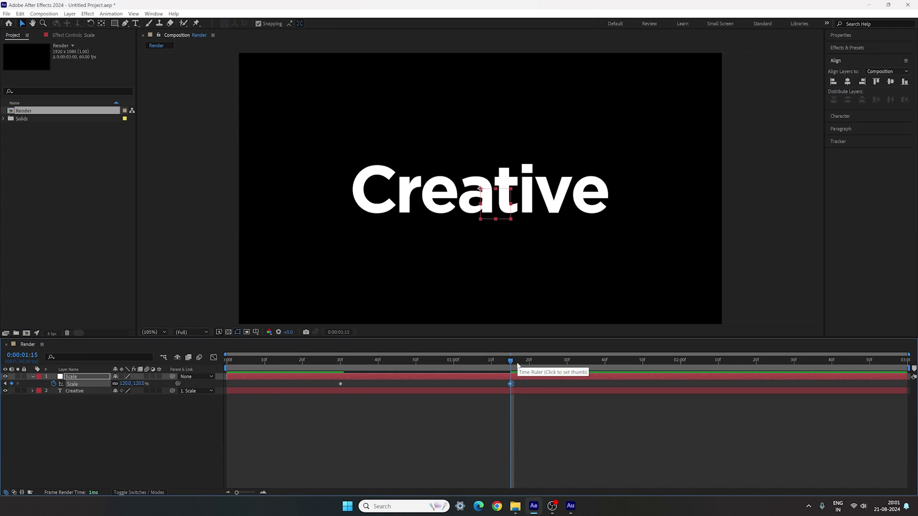
# - Add a Scale keyframe to the null at 0:00:01:45 and set its Scale to 100% at 0:00:02:30
pyautogui.moveTo(537, 368); pyautogui.dragTo(624, 368)
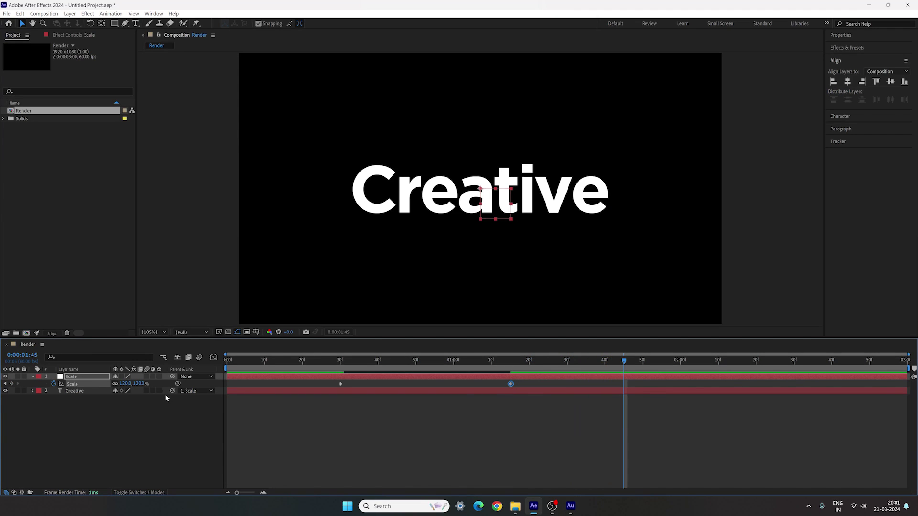
pyautogui.click(12, 384)
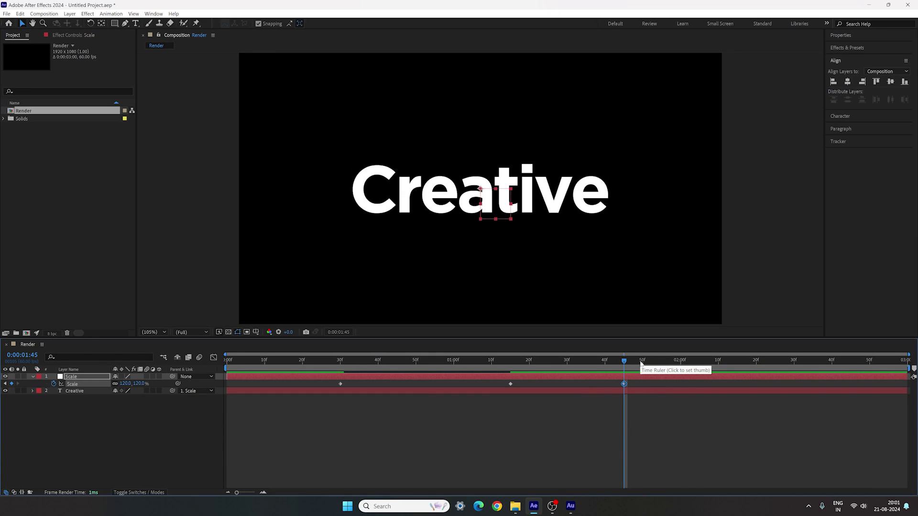
pyautogui.moveTo(633, 367); pyautogui.dragTo(795, 378)
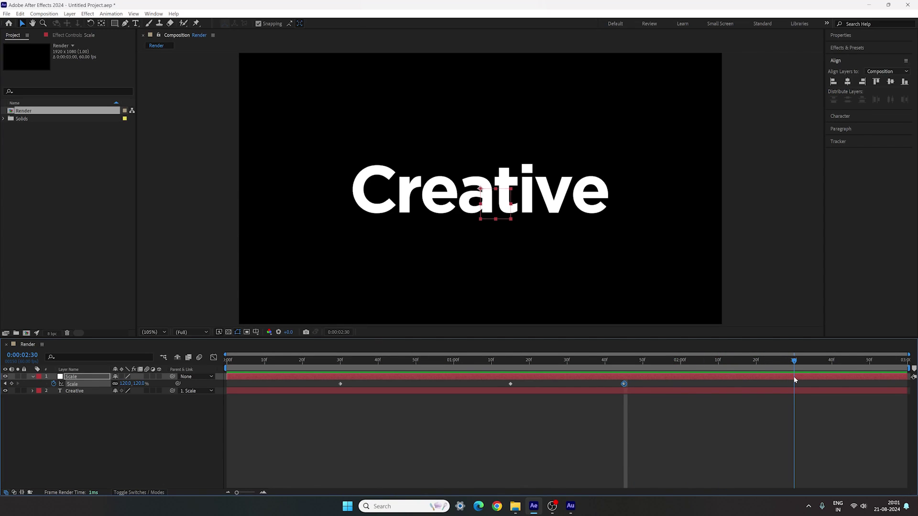
pyautogui.click(141, 384)
pyautogui.write('100')
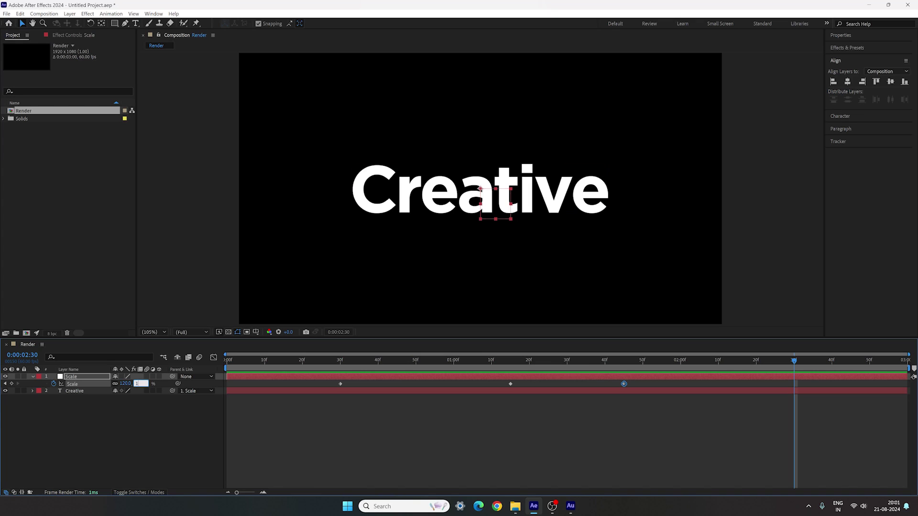
pyautogui.press('Return')
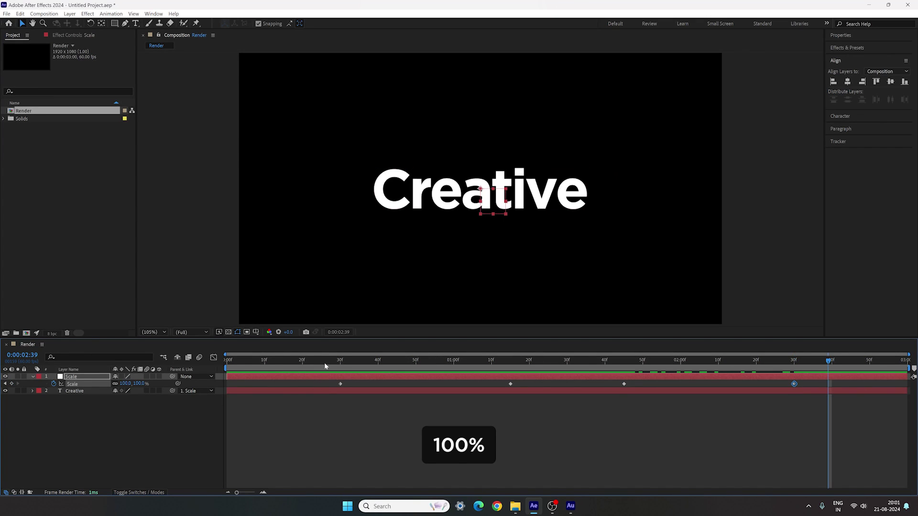
# - Preview the scale animation and apply Easy Ease to all four Scale keyframes on the null
pyautogui.click(325, 362)
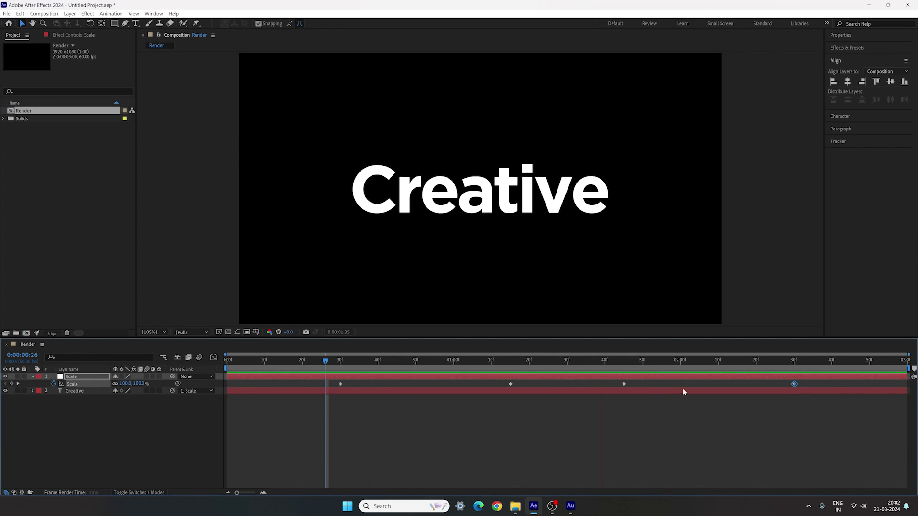
pyautogui.moveTo(816, 381); pyautogui.dragTo(318, 408)
pyautogui.press('F9')
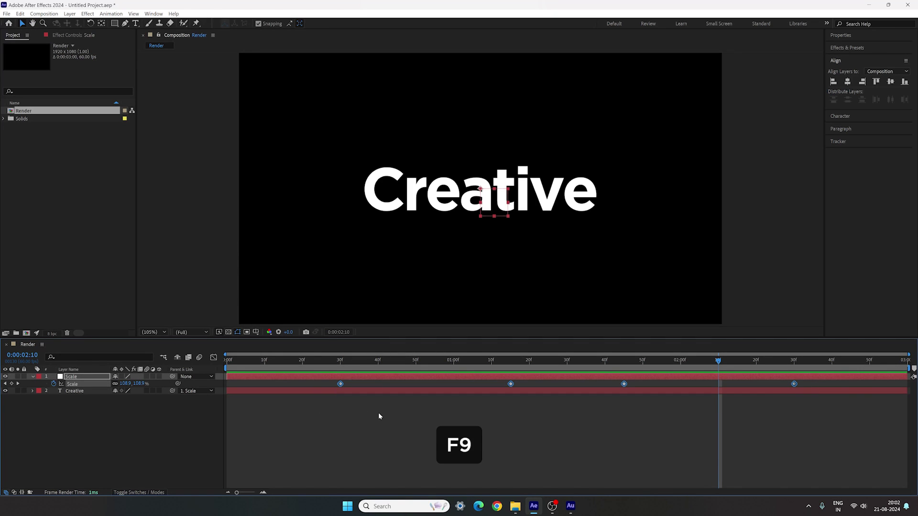
pyautogui.click(435, 399)
# - Show the null's Scale keyframes as a speed graph in the Graph Editor
pyautogui.moveTo(366, 383); pyautogui.dragTo(224, 381)
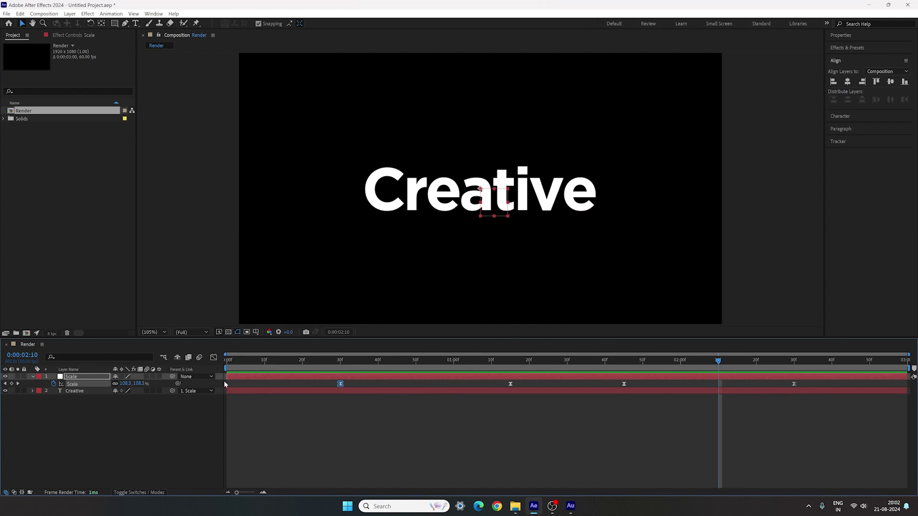
pyautogui.click(213, 359)
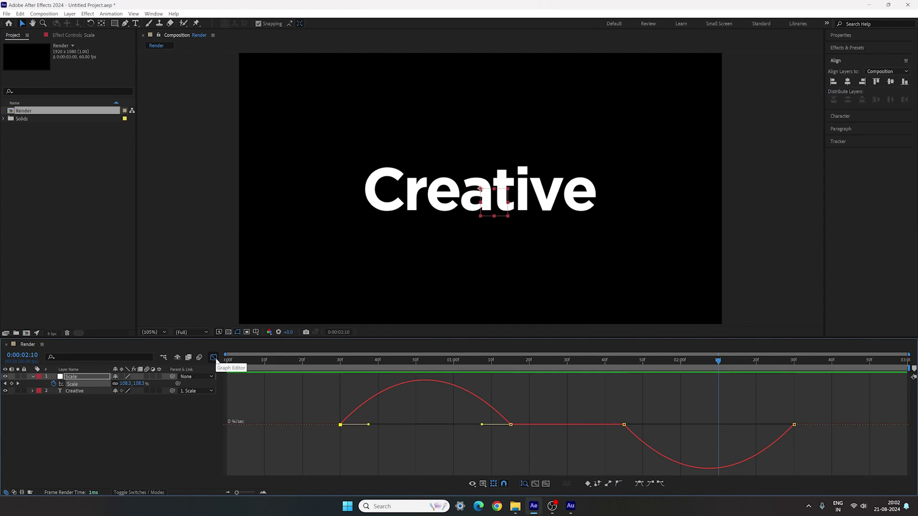
pyautogui.rightClick(441, 438)
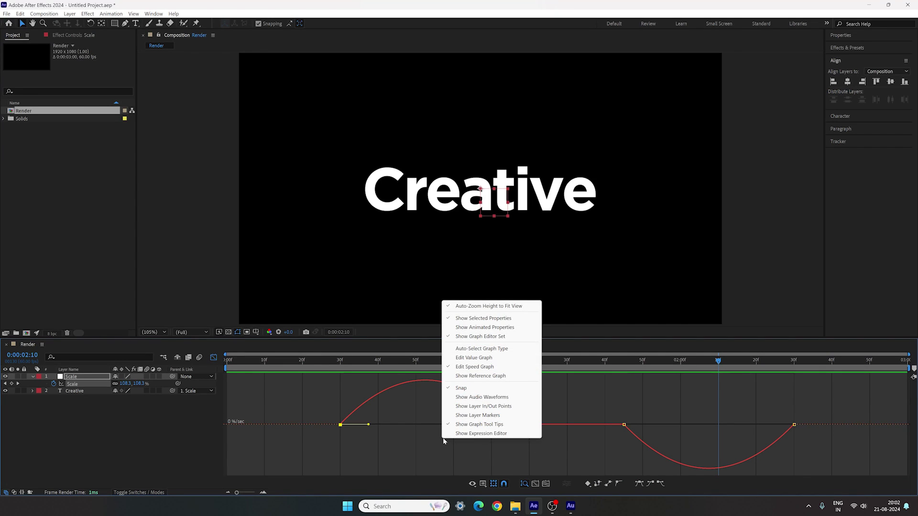
pyautogui.click(573, 406)
# - Shape the Scale speed curve to peak just after 0:00:00:30 and just before 0:00:02:30, with long eases at the two middle keyframes
pyautogui.moveTo(526, 413); pyautogui.dragTo(412, 426)
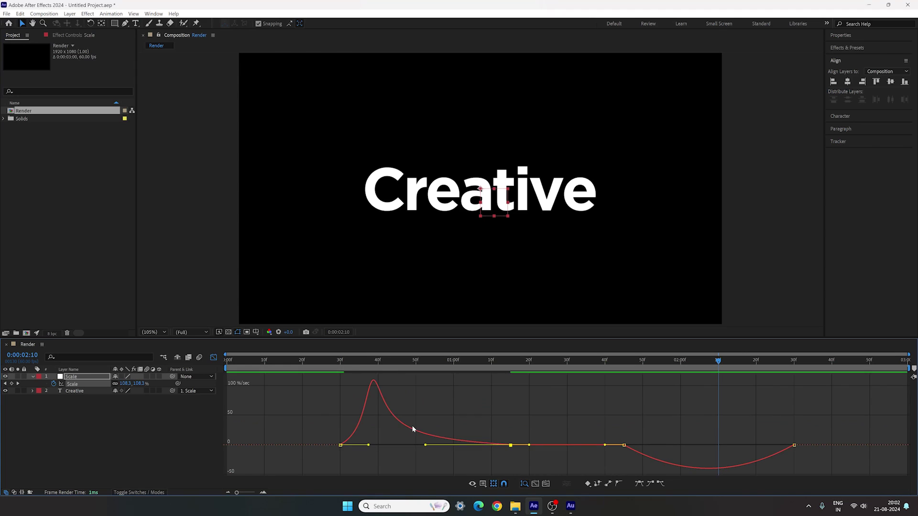
pyautogui.click(564, 442)
pyautogui.moveTo(609, 454); pyautogui.dragTo(721, 444)
pyautogui.moveTo(377, 416); pyautogui.dragTo(354, 427)
pyautogui.moveTo(818, 413); pyautogui.dragTo(782, 428)
# - Preview the eased scale animation from 0:00:00:24, and return to the layer view with the null's properties collapsed
pyautogui.click(318, 362)
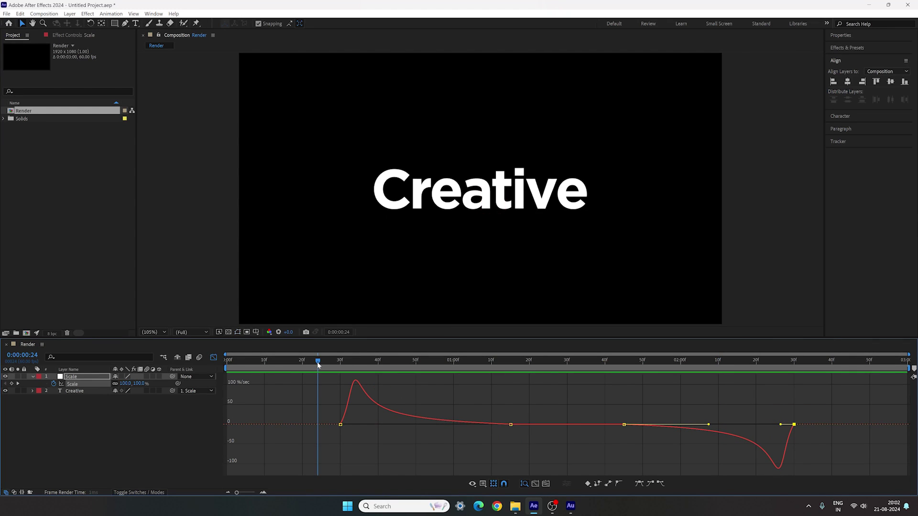
pyautogui.press('space')
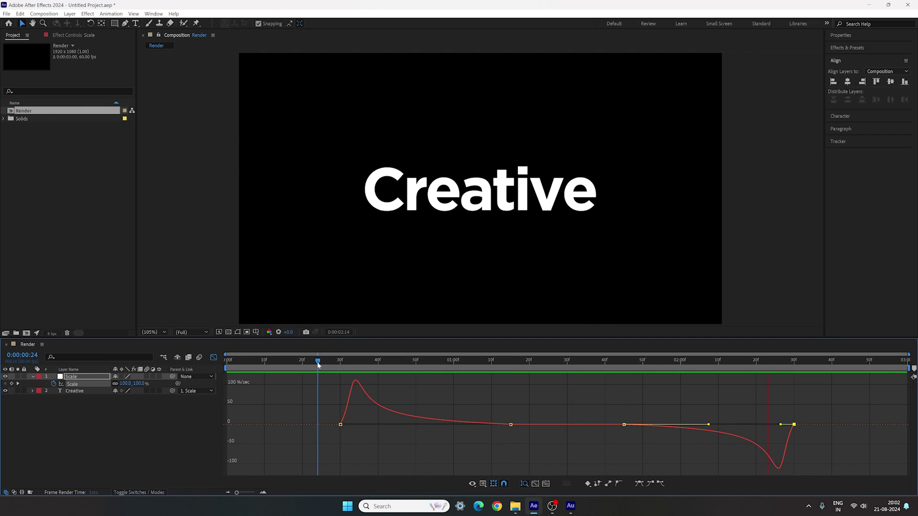
pyautogui.hotkey('shift', 'F3')
pyautogui.press('u')
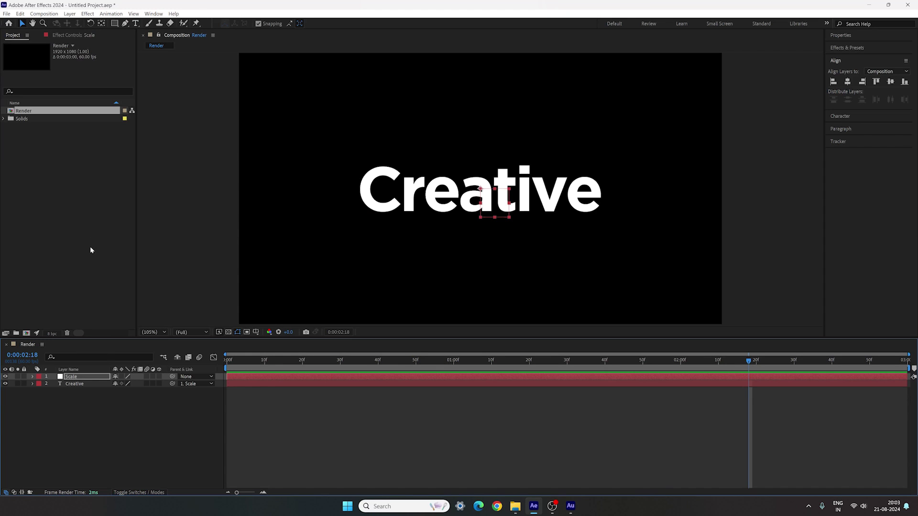
# - Rename the Render composition to Text 01
pyautogui.rightClick(36, 111)
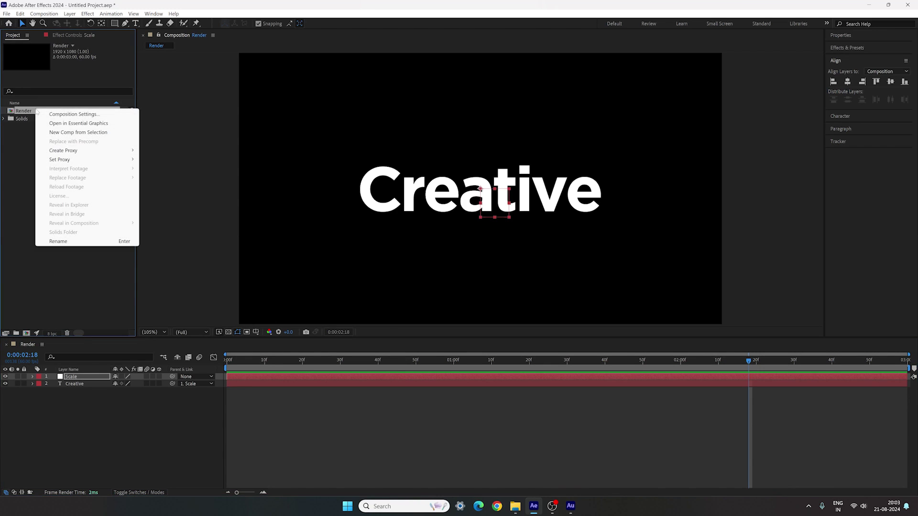
pyautogui.click(72, 240)
pyautogui.write('Text 01')
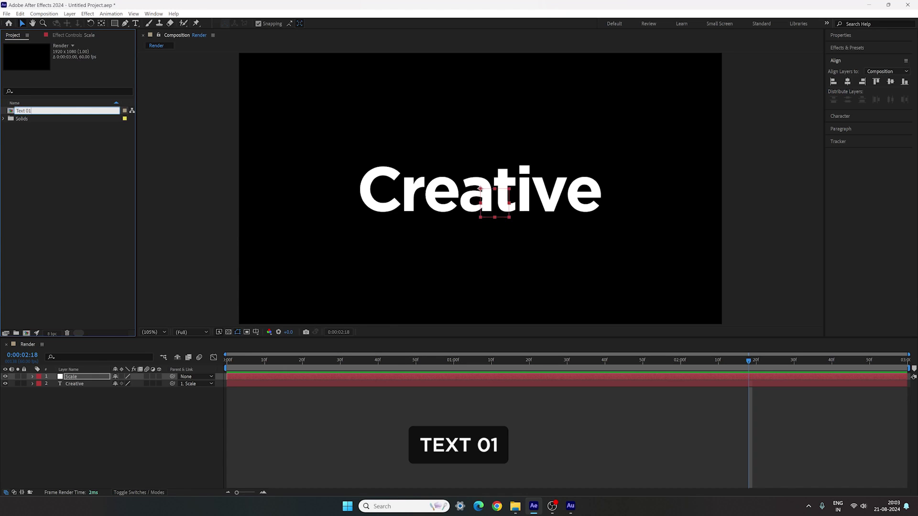
pyautogui.press('Return')
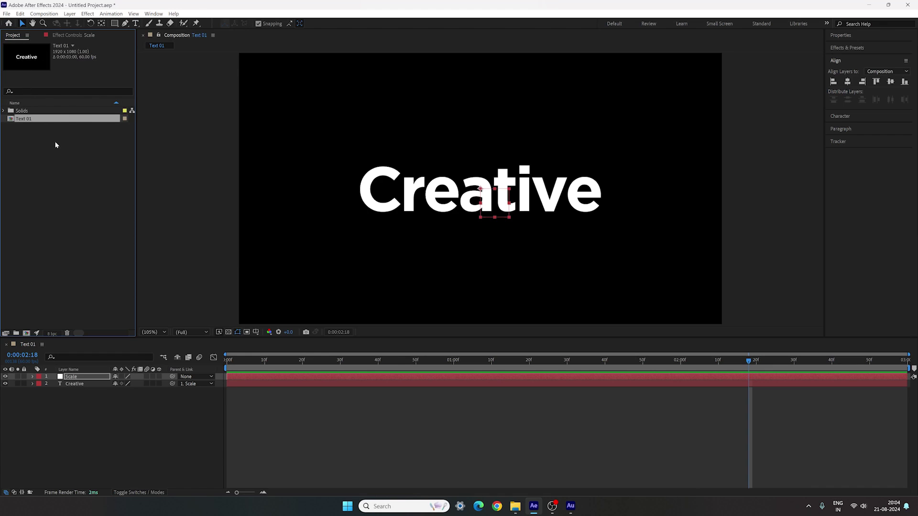
# - Duplicate the Text 01 composition four times in the project
pyautogui.hotkey('ctrl', 'd')
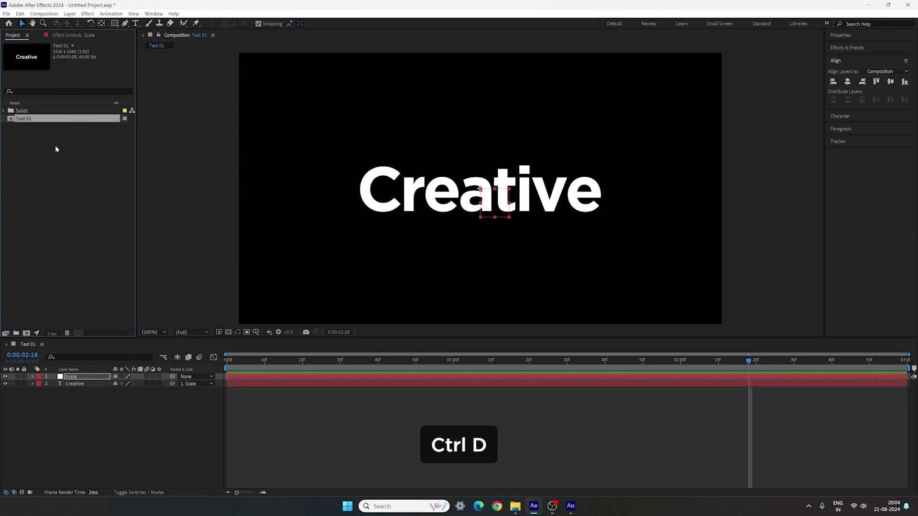
pyautogui.hotkey('ctrl', 'd')
pyautogui.hotkey('ctrl', 'd')
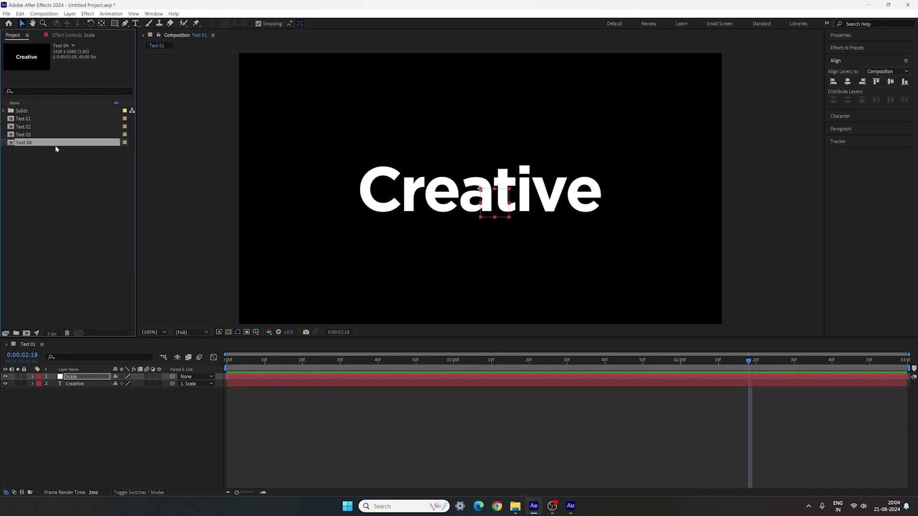
pyautogui.hotkey('ctrl', 'd')
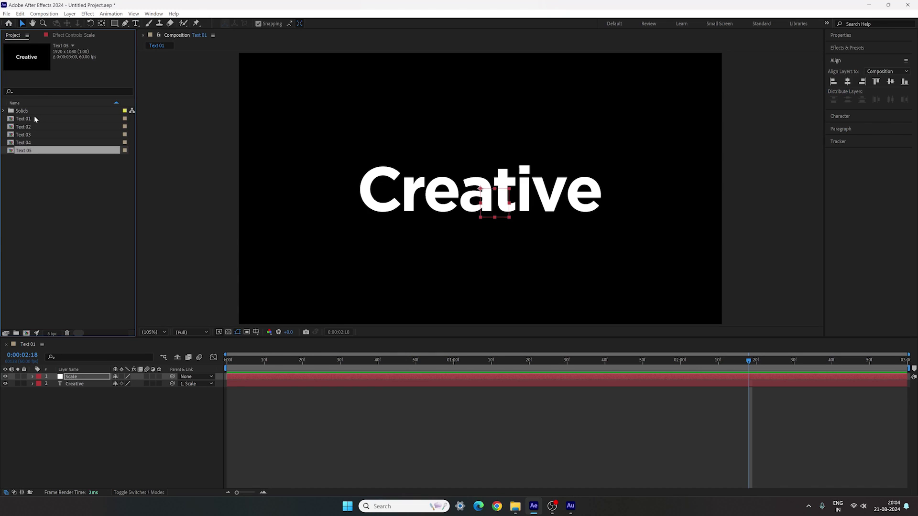
pyautogui.click(36, 163)
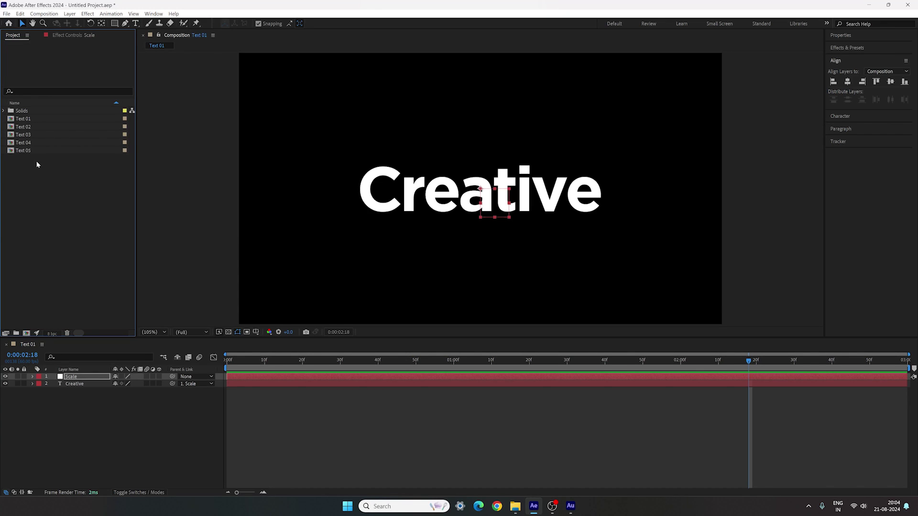
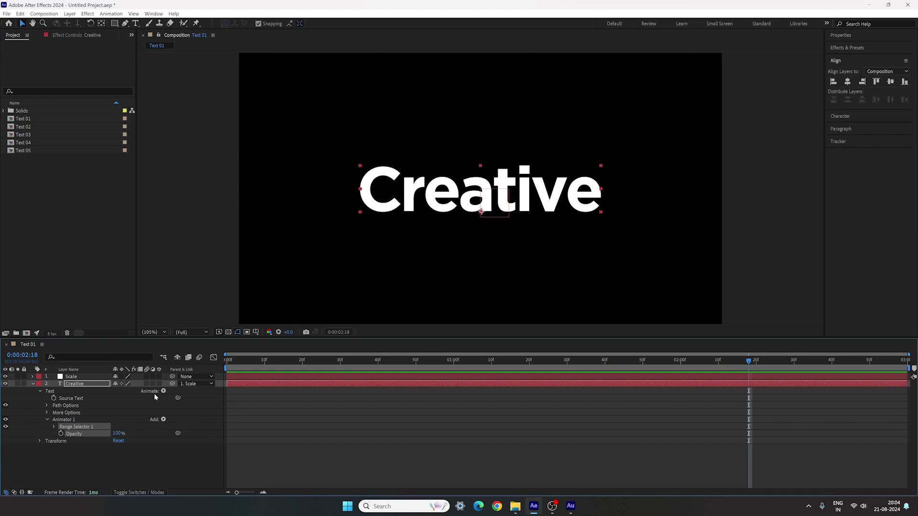
# - Add a Position property to Animator 1 of the Creative text layer
pyautogui.click(164, 421)
pyautogui.moveTo(183, 423)
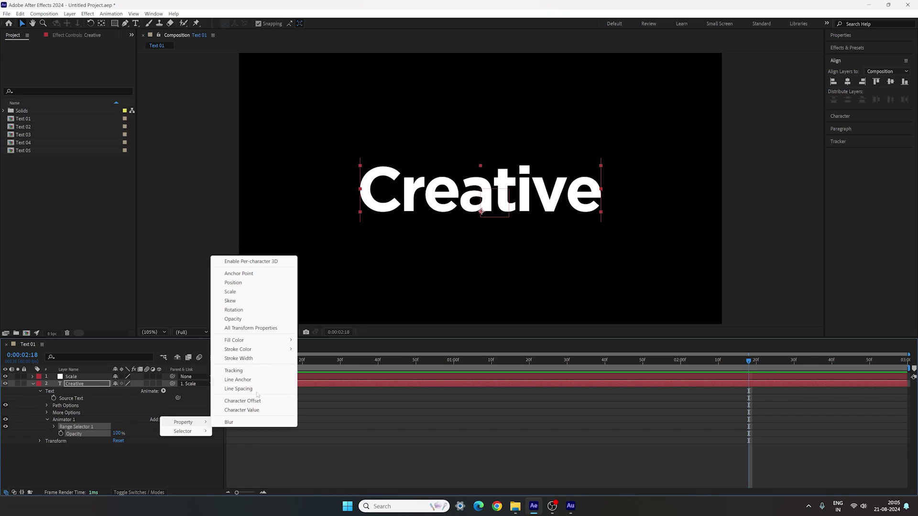
pyautogui.click(238, 283)
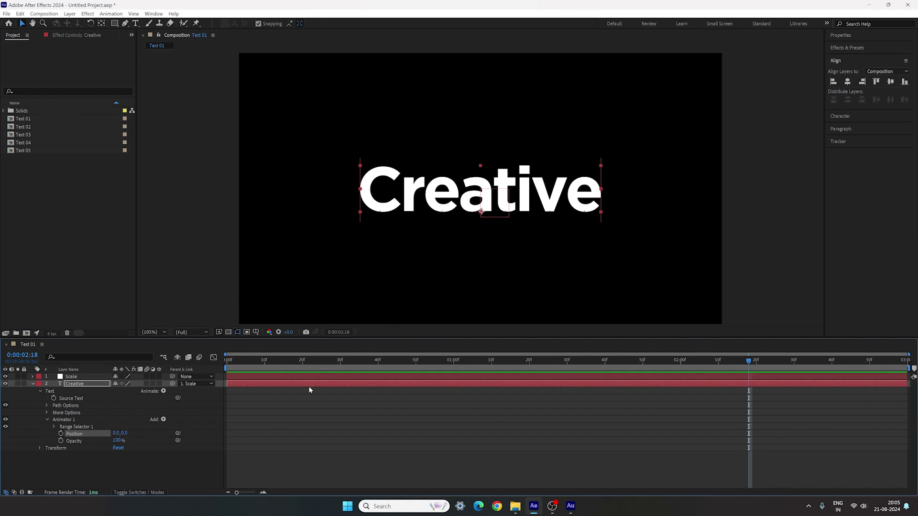
# - Set Animator 1's Position to 0, 400 and its Opacity to 0%
pyautogui.click(125, 433)
pyautogui.write('400')
pyautogui.press('Return')
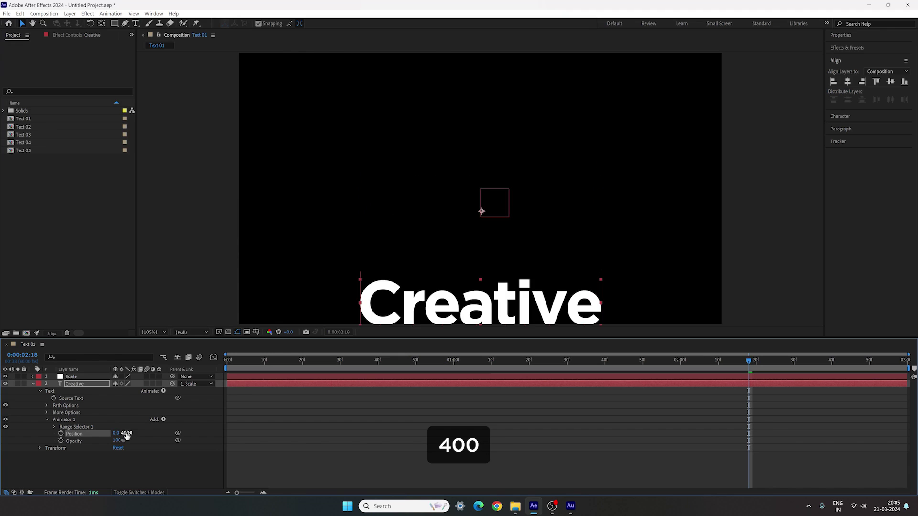
pyautogui.click(117, 441)
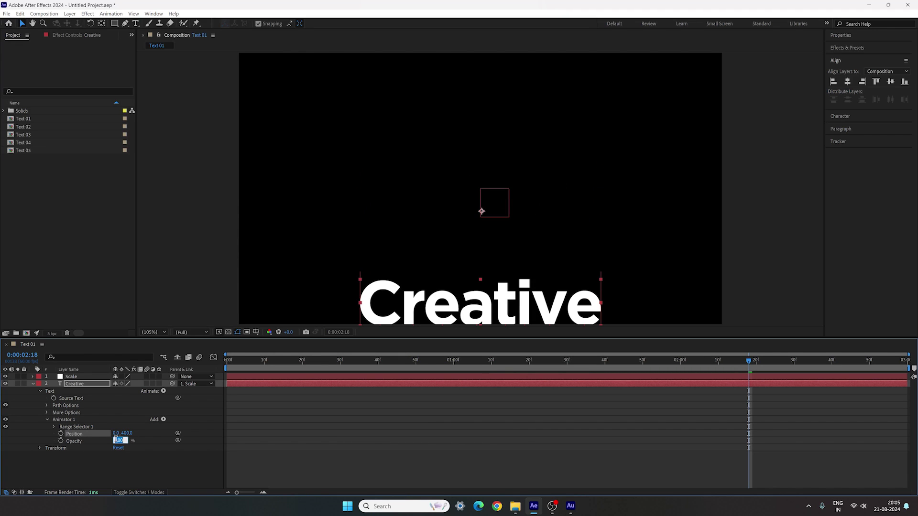
pyautogui.write('0')
pyautogui.press('Return')
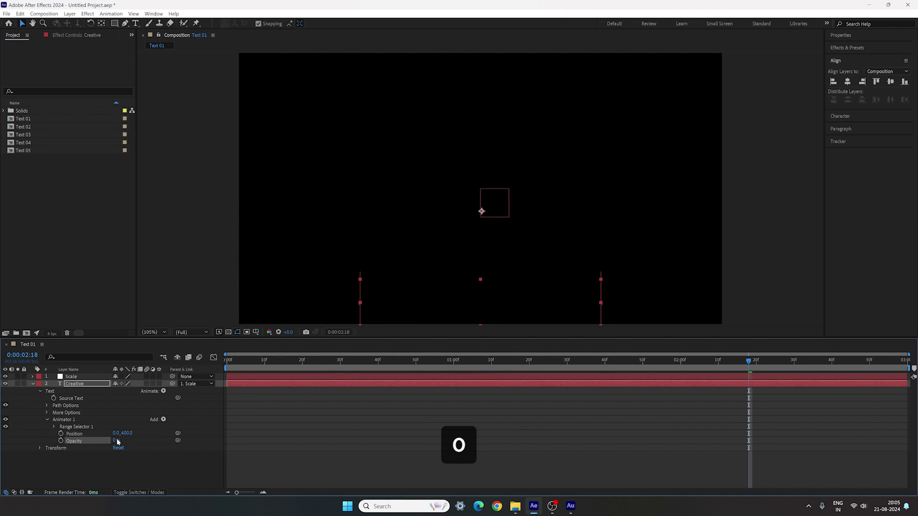
# - Set Range Selector 1's Offset to 100% at 0:00:01:00 and keyframe it
pyautogui.click(53, 427)
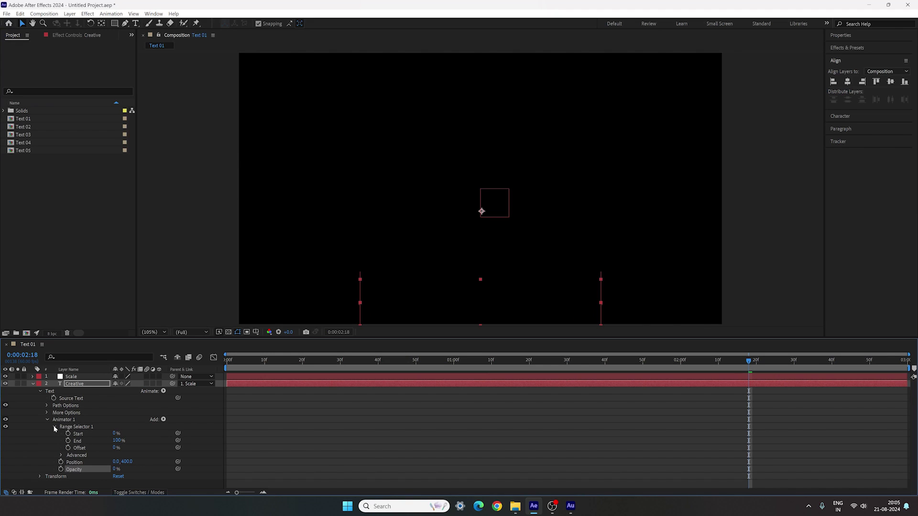
pyautogui.moveTo(460, 366); pyautogui.dragTo(454, 366)
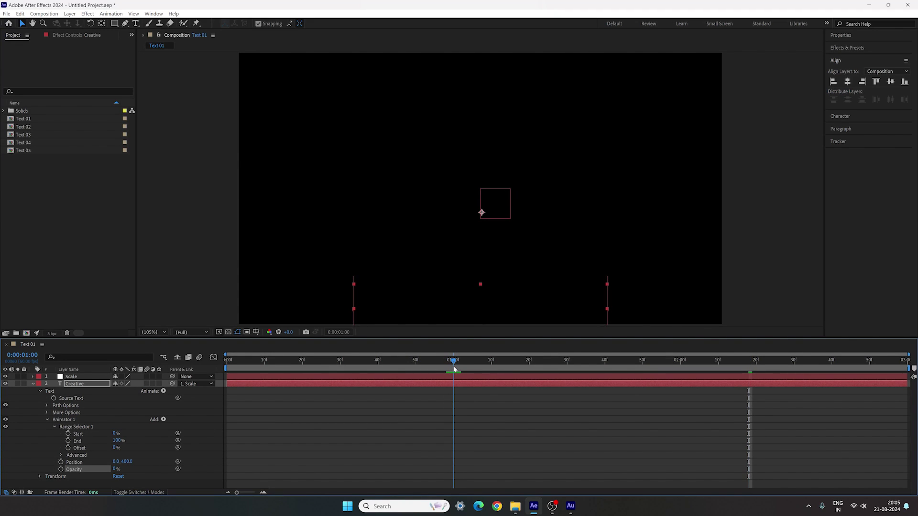
pyautogui.moveTo(115, 451); pyautogui.dragTo(165, 448)
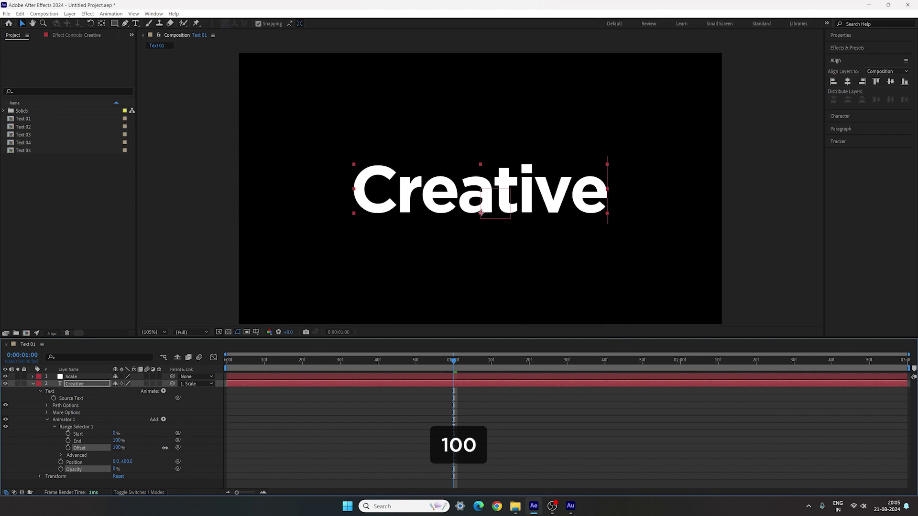
pyautogui.click(68, 449)
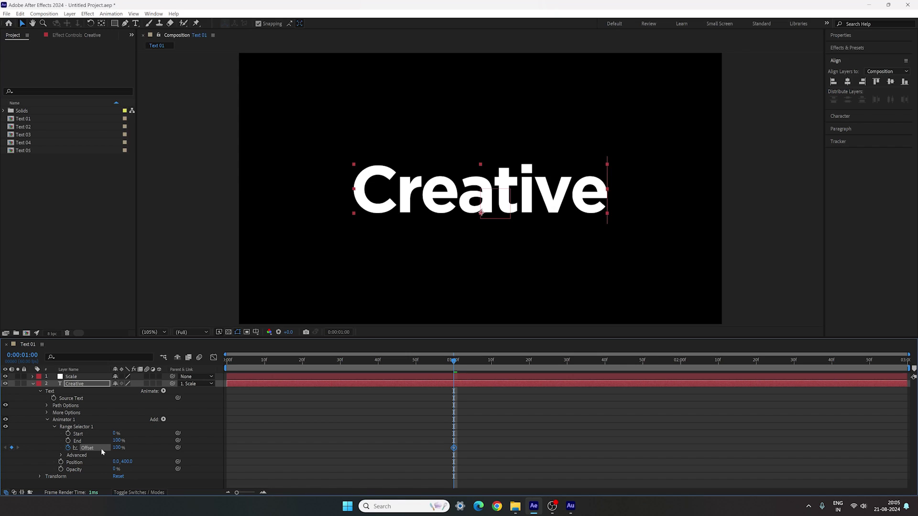
# - Keyframe a lower Range Selector 1 Offset at 0:00:00:00 so the whole word starts hidden, and scrub through the letter reveal to 0:00:00:52
pyautogui.moveTo(425, 369); pyautogui.dragTo(214, 371)
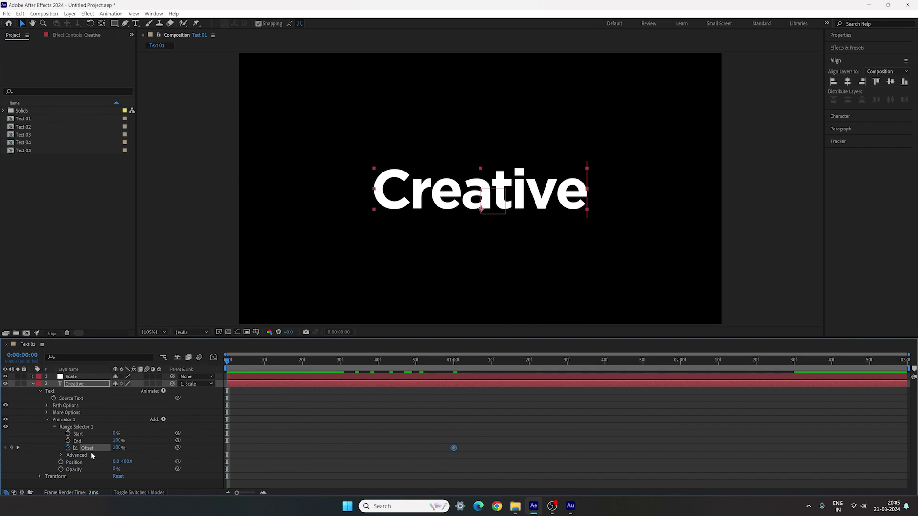
pyautogui.moveTo(117, 448); pyautogui.dragTo(29, 453)
pyautogui.moveTo(228, 362); pyautogui.dragTo(423, 372)
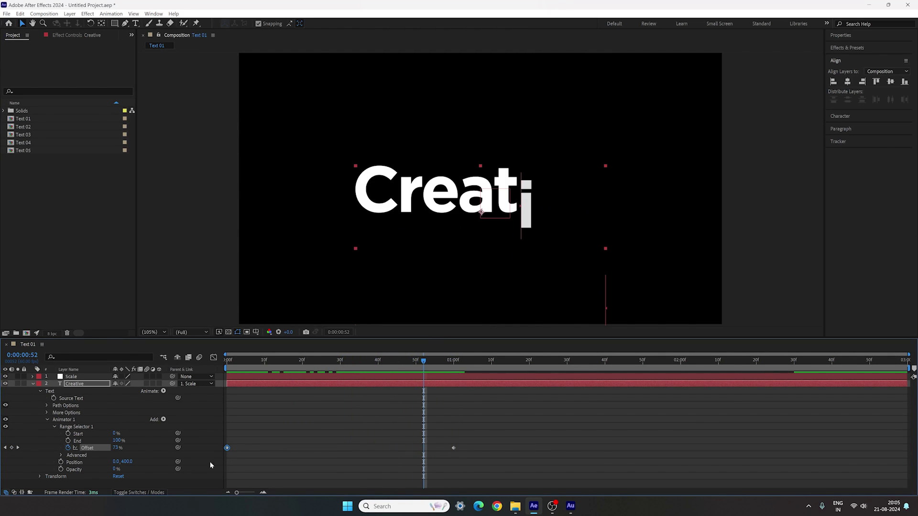
# - Set the advanced Shape of Range Selector 1 on the Creative layer to Ramp Up
pyautogui.click(61, 455)
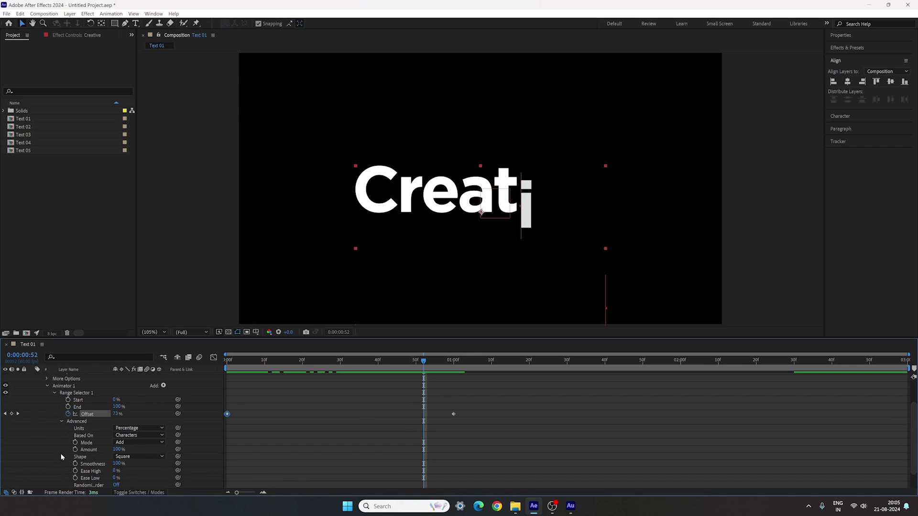
pyautogui.click(147, 460)
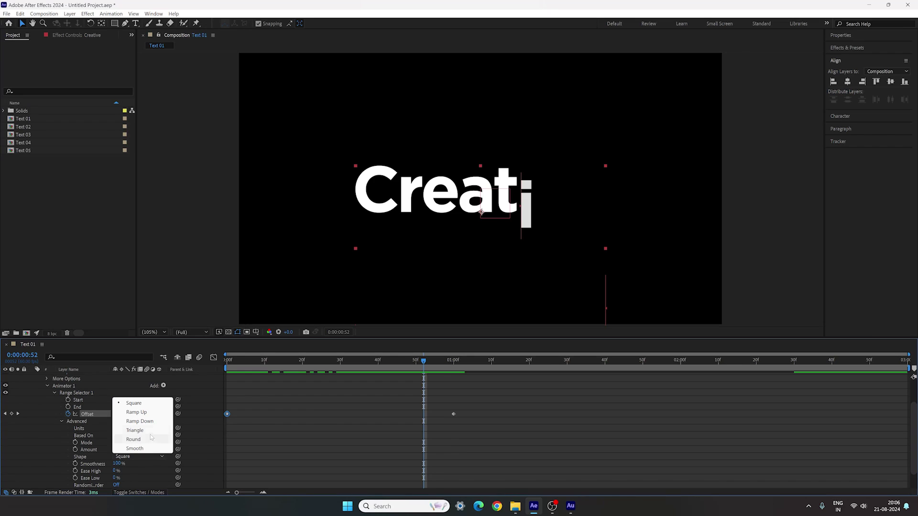
pyautogui.click(137, 412)
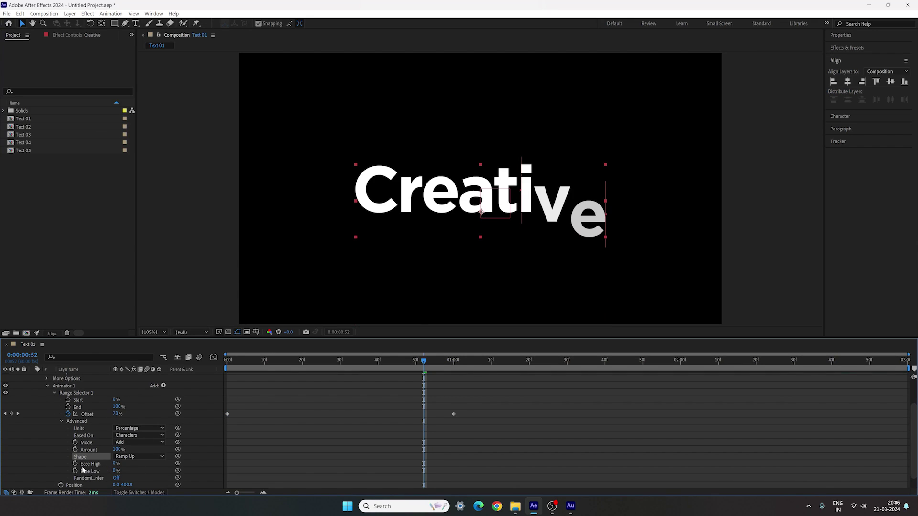
# - Set Range Selector 1's Ease High to 80% and its Ease Low to 60%
pyautogui.click(116, 464)
pyautogui.press('Return')
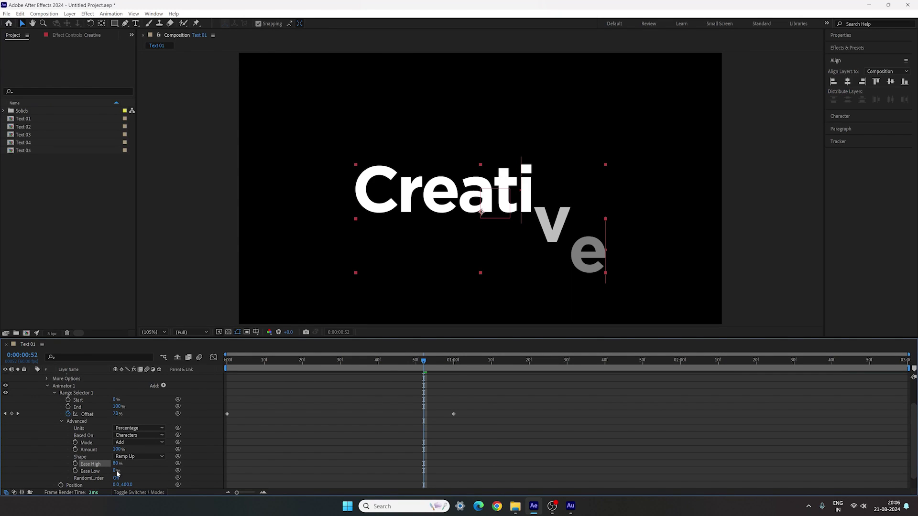
pyautogui.click(115, 471)
pyautogui.write('6')
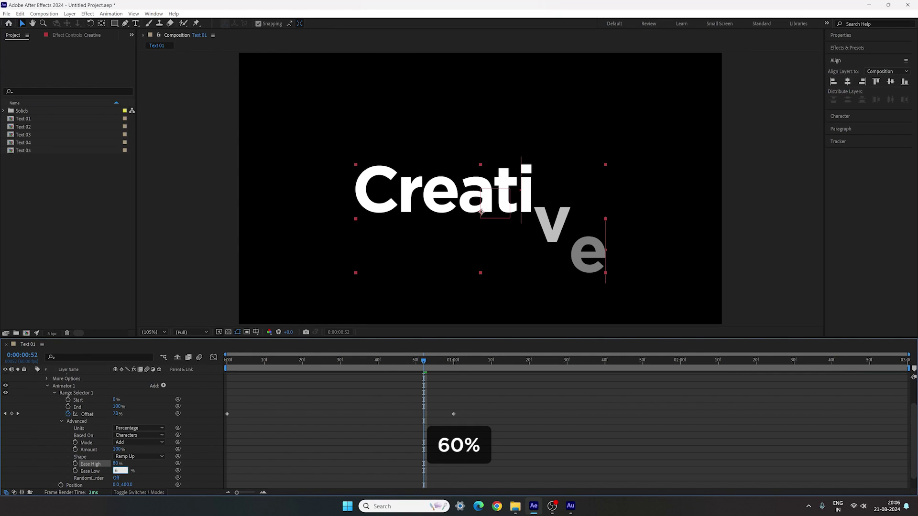
pyautogui.press('Return')
# - Play the eased letter reveal in Text 01 from 0:00:00:00 and stop the preview once the whole word has appeared
pyautogui.moveTo(365, 365); pyautogui.dragTo(171, 374)
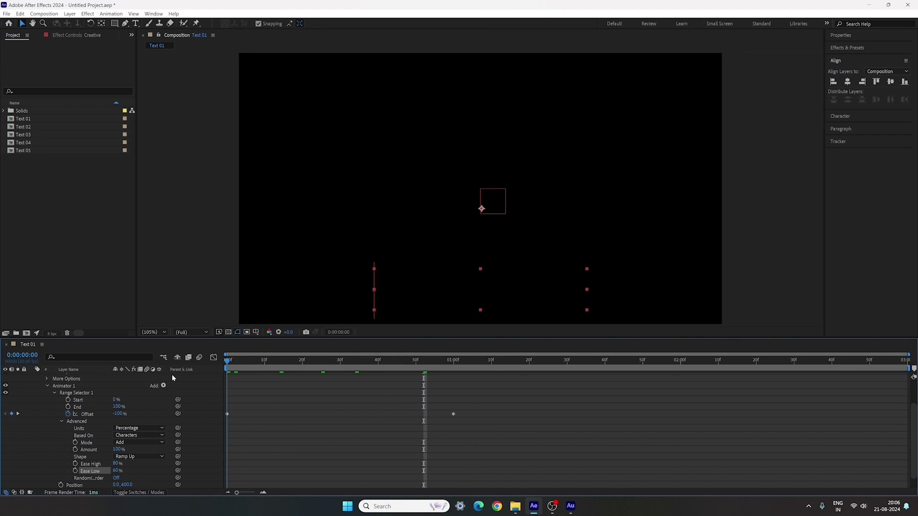
pyautogui.press('space')
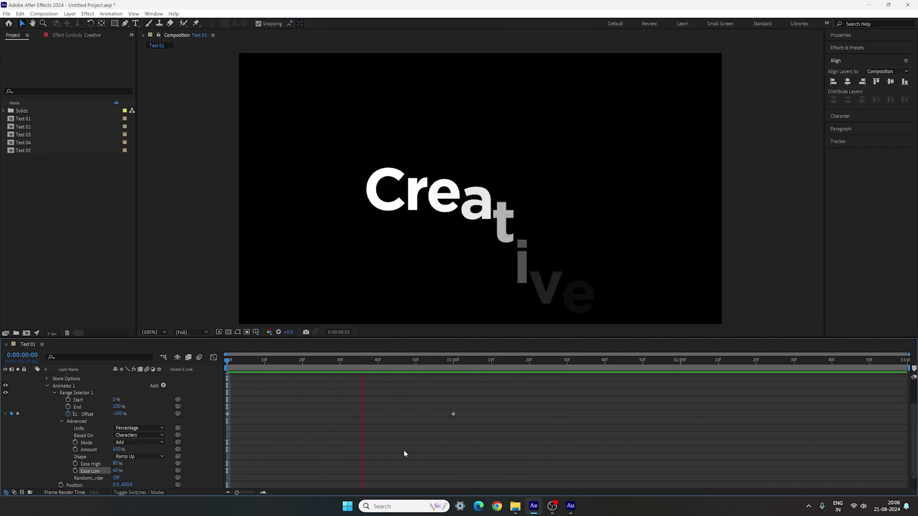
pyautogui.press('space')
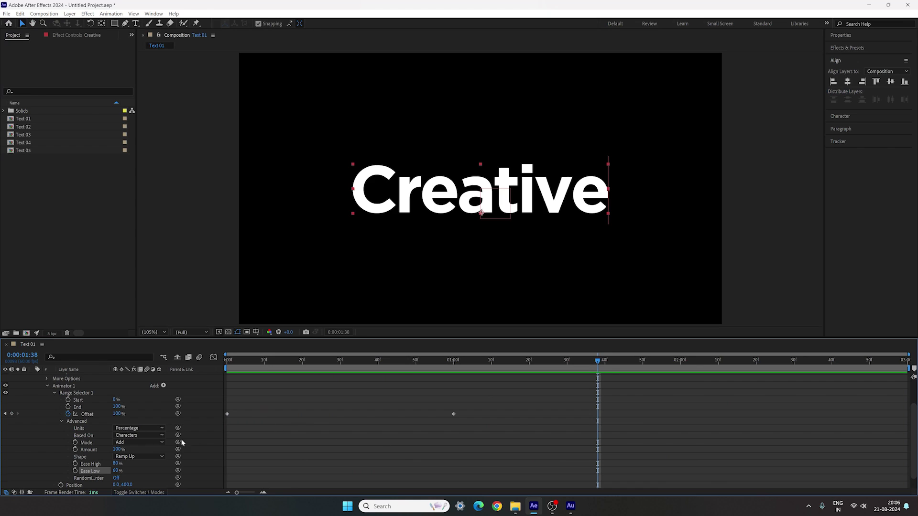
# - Enable motion blur for the composition and for both the Scale and Creative layers, and preview Text 01 from the start
pyautogui.scroll(2, 148, 412)
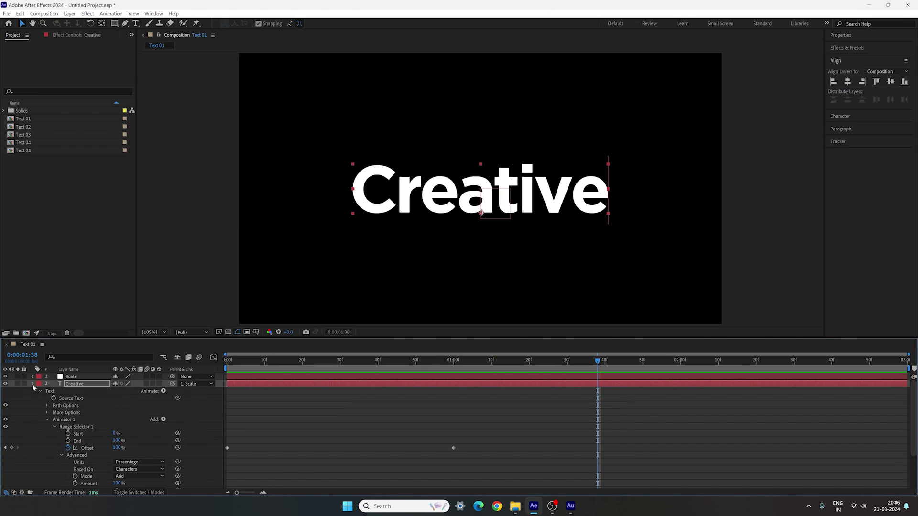
pyautogui.click(32, 384)
pyautogui.click(161, 414)
pyautogui.click(147, 384)
pyautogui.click(200, 357)
pyautogui.click(147, 377)
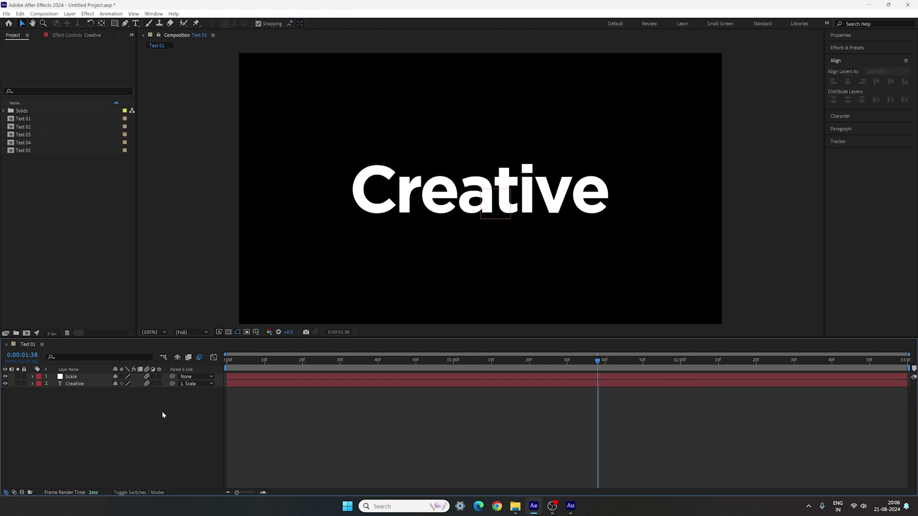
pyautogui.press('Home')
pyautogui.press('space')
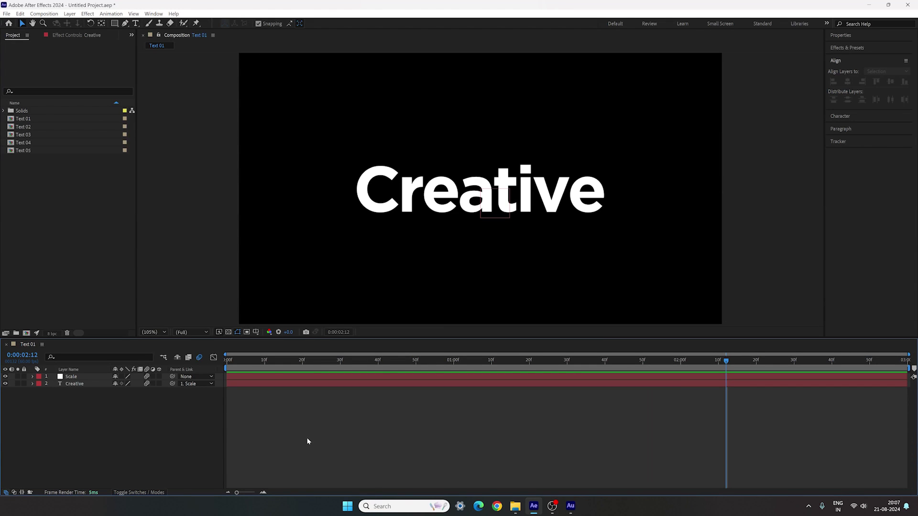
# - Open the Text 02 composition and move its current time to 0:00:00:00
pyautogui.click(47, 128)
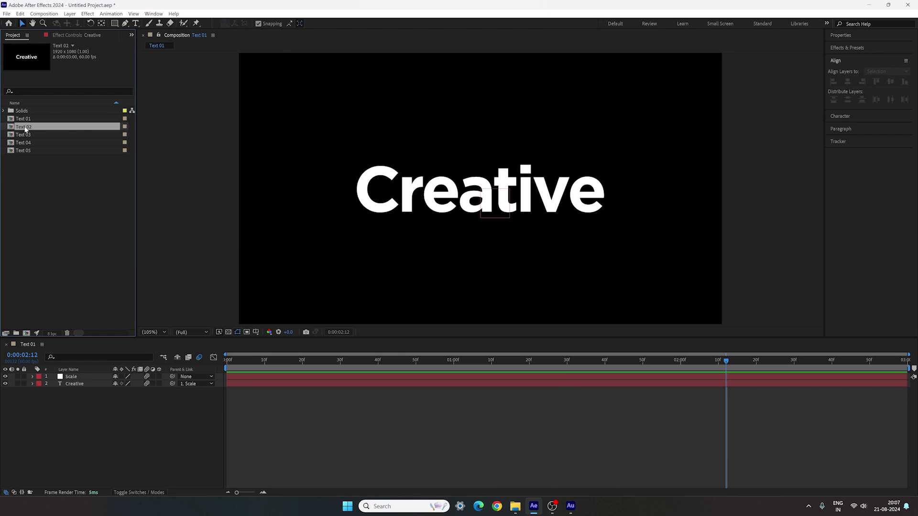
pyautogui.doubleClick(28, 129)
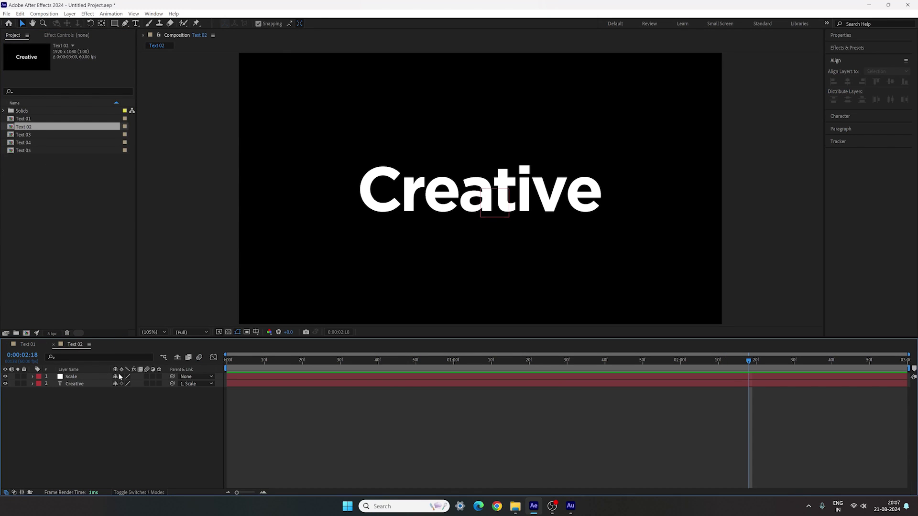
pyautogui.moveTo(310, 371); pyautogui.dragTo(225, 400)
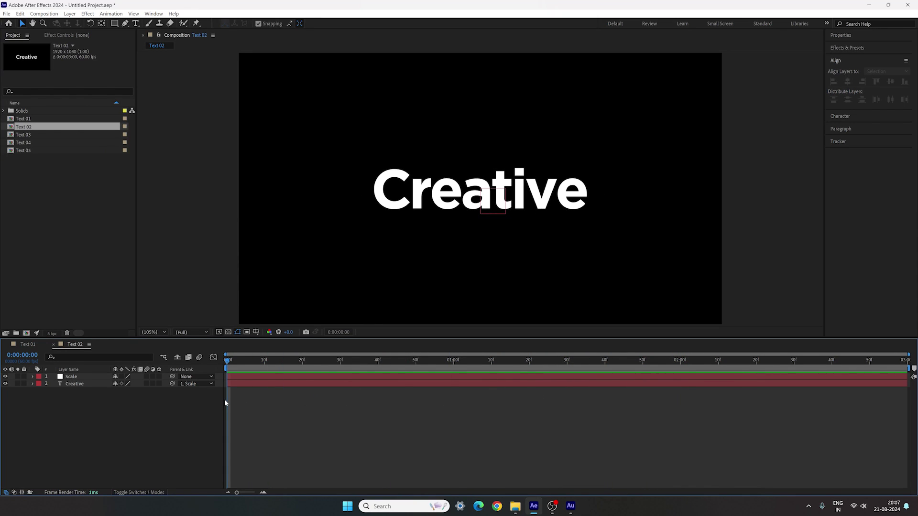
# - Add an Opacity text animator to the Creative layer in Text 02
pyautogui.click(34, 386)
pyautogui.click(32, 384)
pyautogui.click(40, 393)
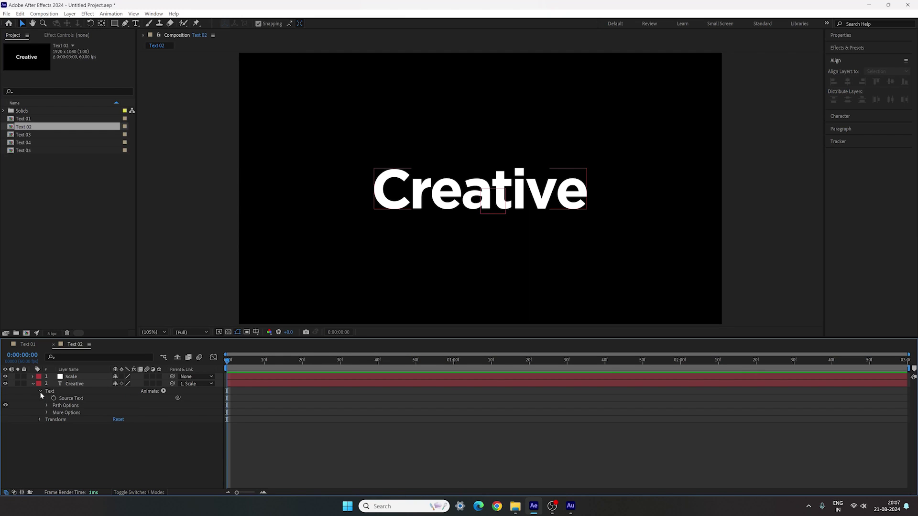
pyautogui.click(163, 391)
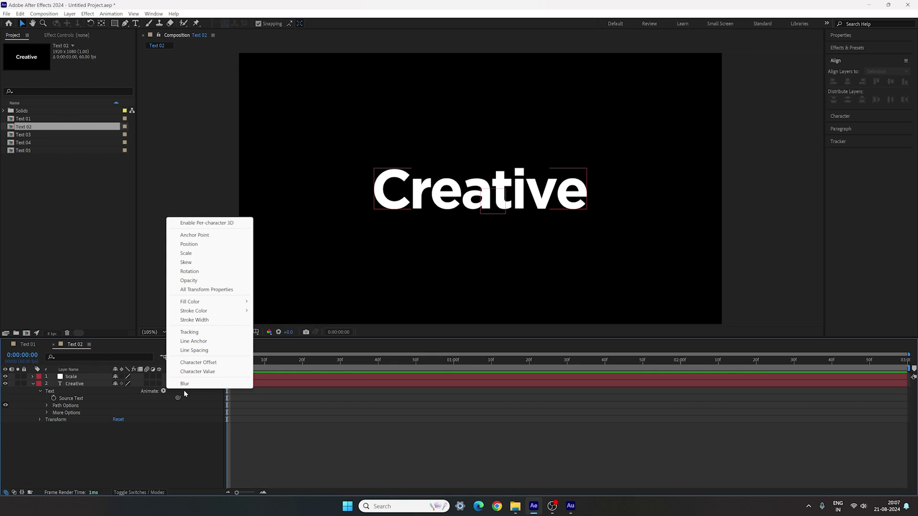
pyautogui.click(192, 284)
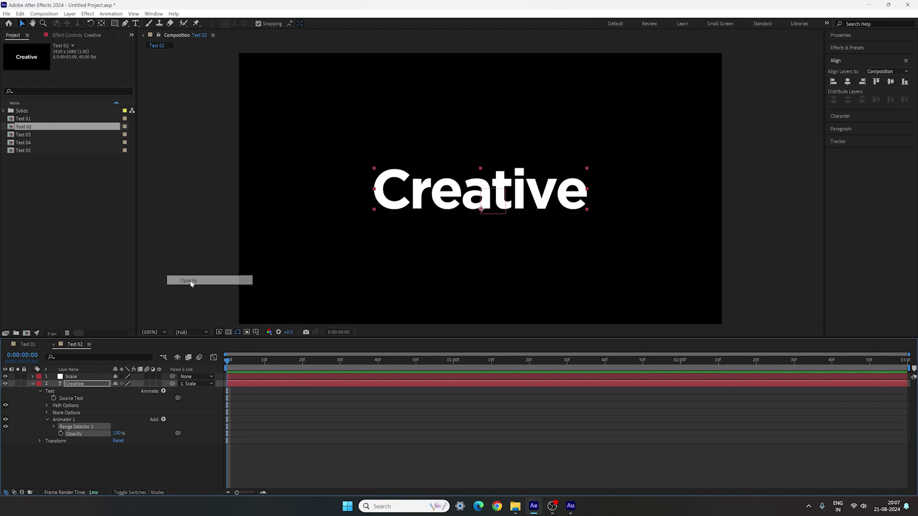
# - Add Position and Tracking properties to Animator 1 of the Creative layer
pyautogui.click(163, 420)
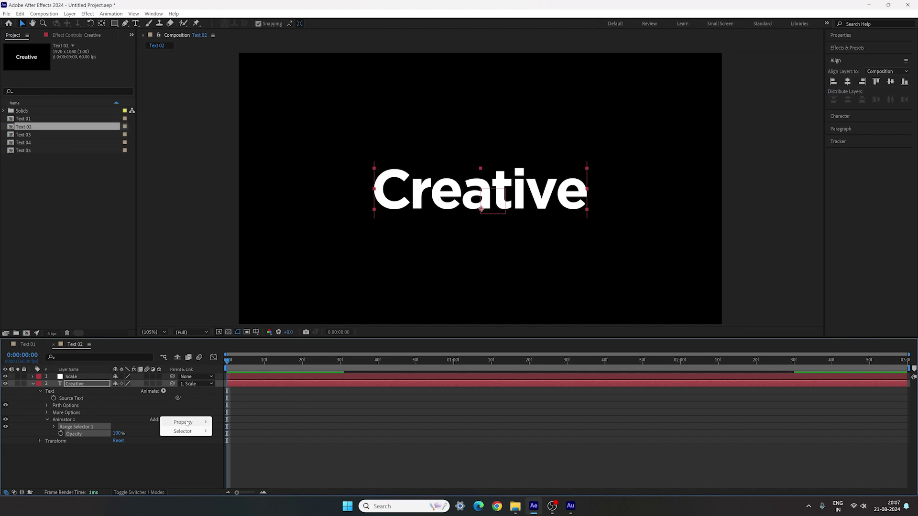
pyautogui.moveTo(189, 422)
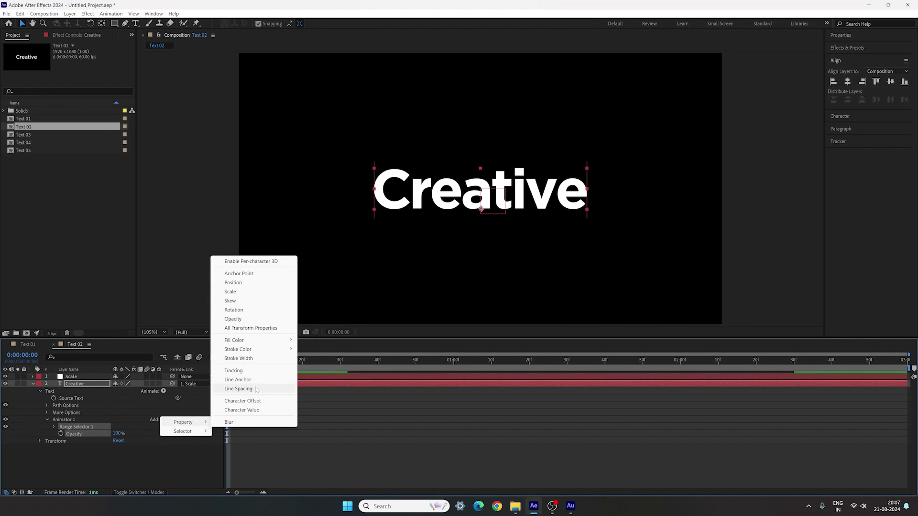
pyautogui.click(233, 283)
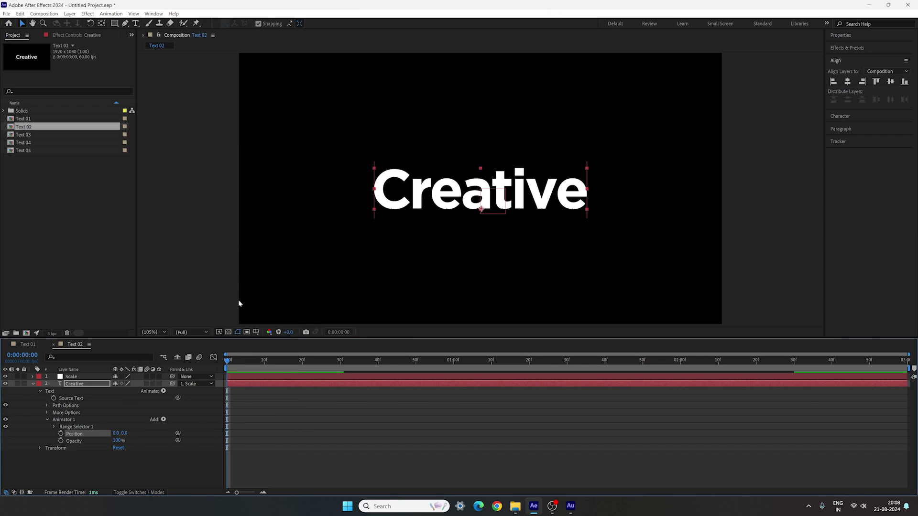
pyautogui.click(164, 420)
pyautogui.moveTo(186, 422)
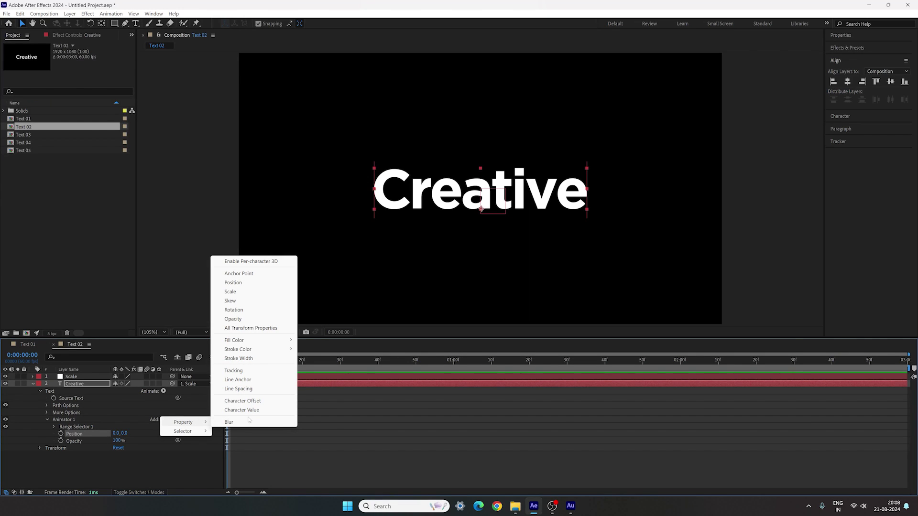
pyautogui.click(243, 371)
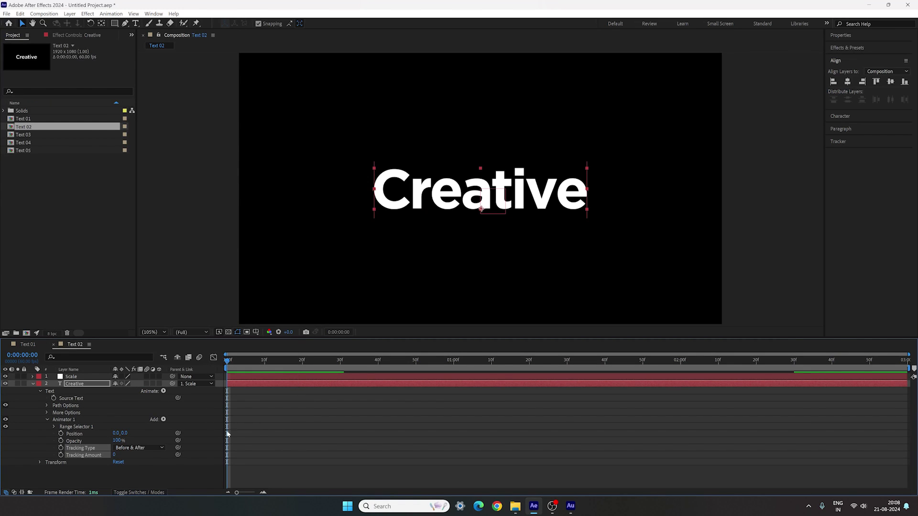
pyautogui.click(134, 457)
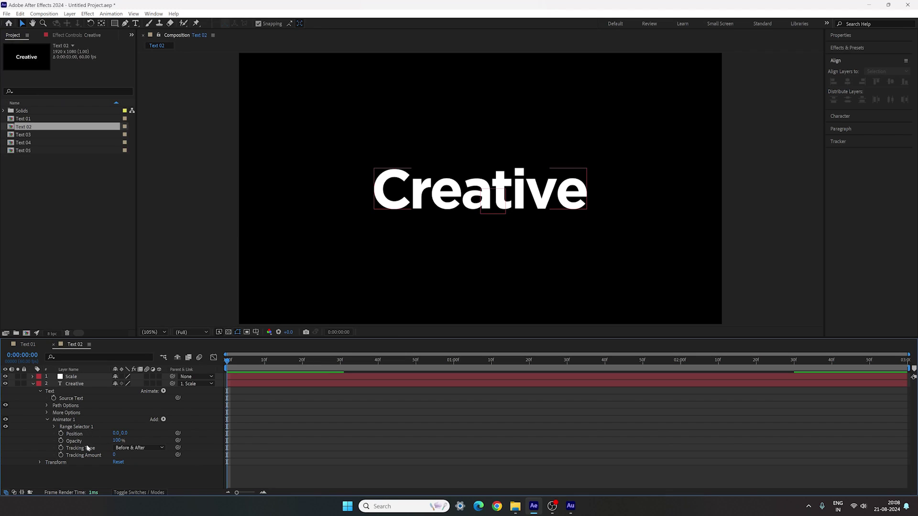
# - Set the Position of Animator 1 in Text 02 to 0, 400
pyautogui.moveTo(125, 434); pyautogui.dragTo(130, 435)
pyautogui.click(125, 434)
pyautogui.write('400')
pyautogui.press('Return')
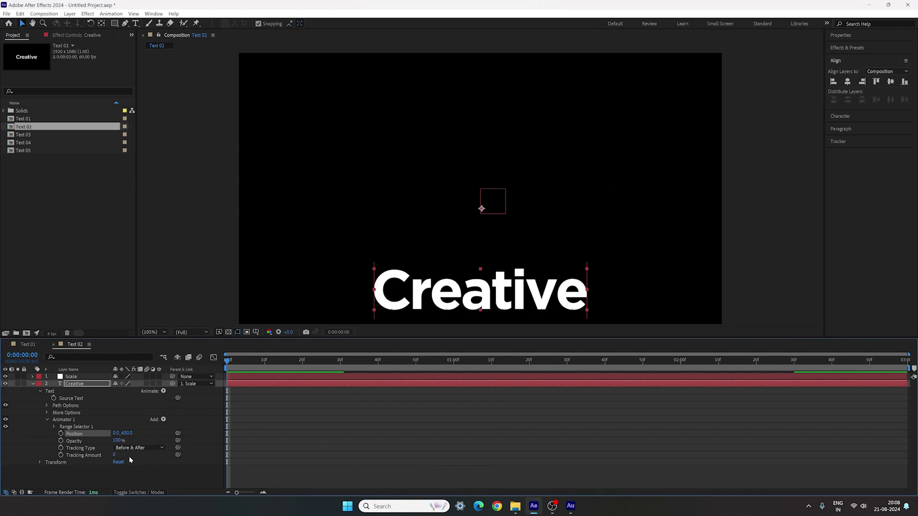
# - Set Animator 1's Tracking Amount to -60 and its Opacity to 0%
pyautogui.click(114, 455)
pyautogui.write('-60')
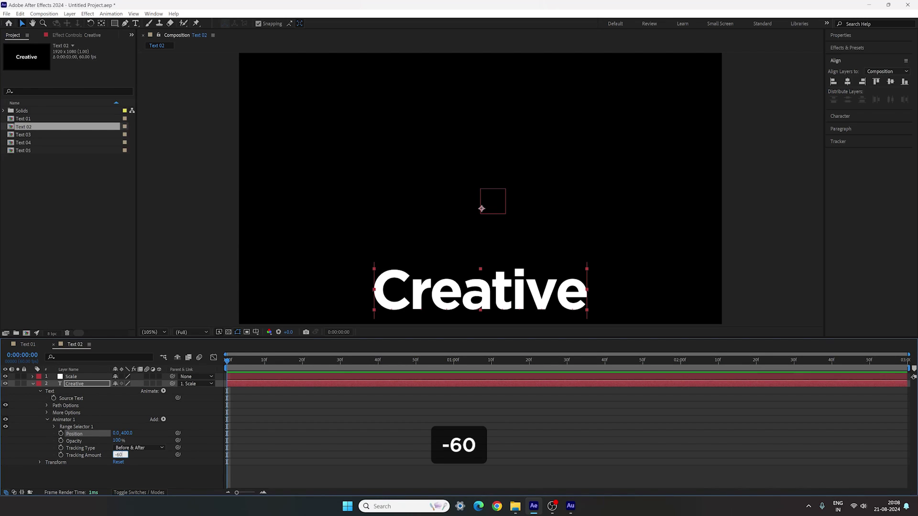
pyautogui.press('Return')
pyautogui.click(119, 440)
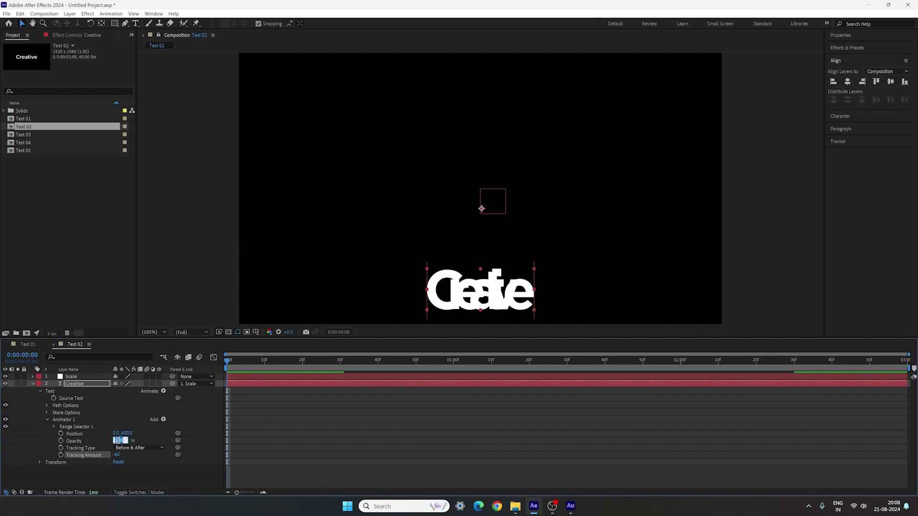
pyautogui.write('0')
pyautogui.press('Return')
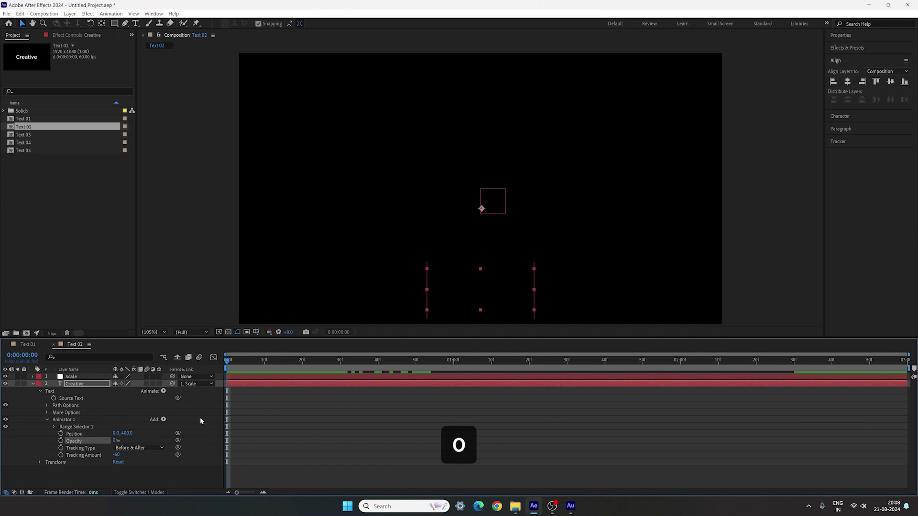
# - Set Range Selector 1's Start to 100% at 0:00:01:00 and keyframe it
pyautogui.click(54, 427)
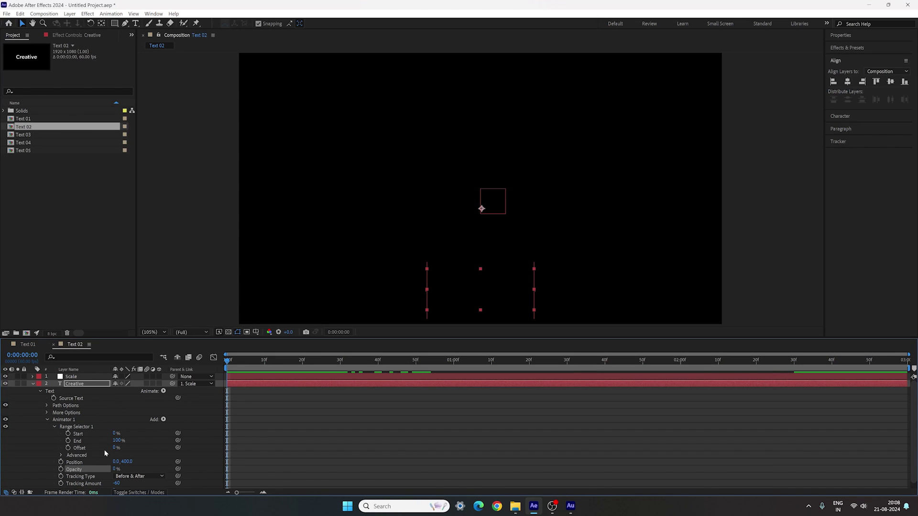
pyautogui.click(455, 364)
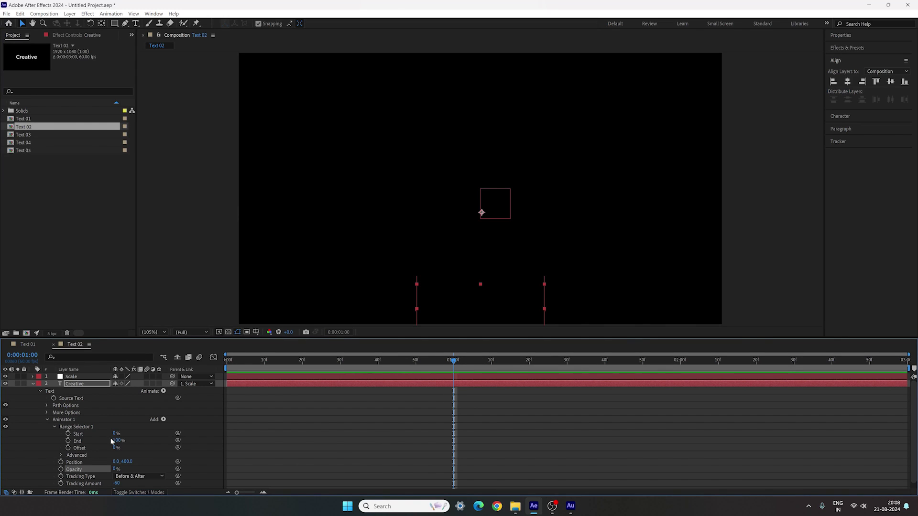
pyautogui.moveTo(116, 434); pyautogui.dragTo(169, 434)
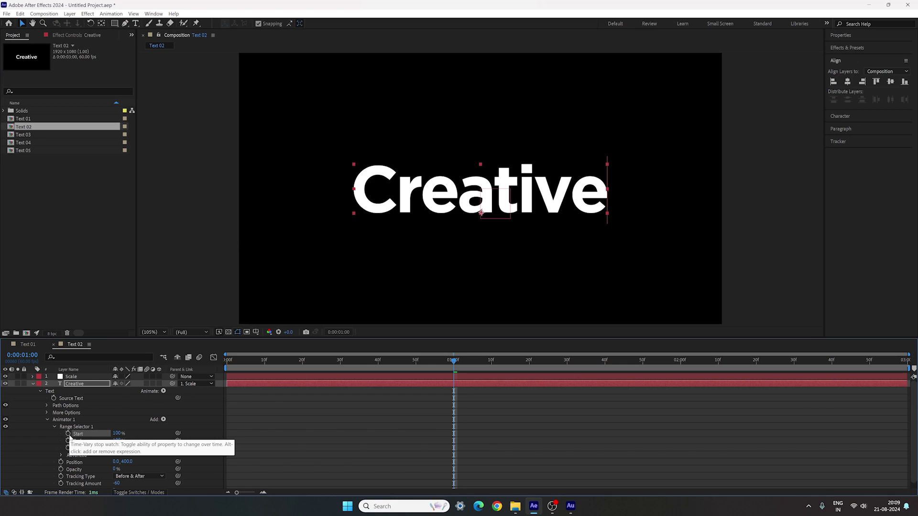
pyautogui.click(68, 433)
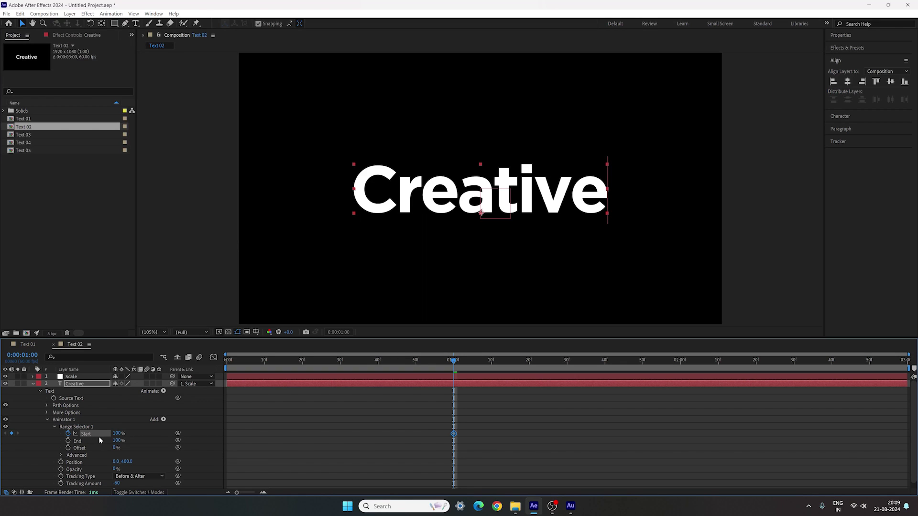
# - Keyframe Range Selector 1's Start at 0% at 0:00:00:00 and preview the reveal from the beginning
pyautogui.moveTo(424, 367); pyautogui.dragTo(227, 367)
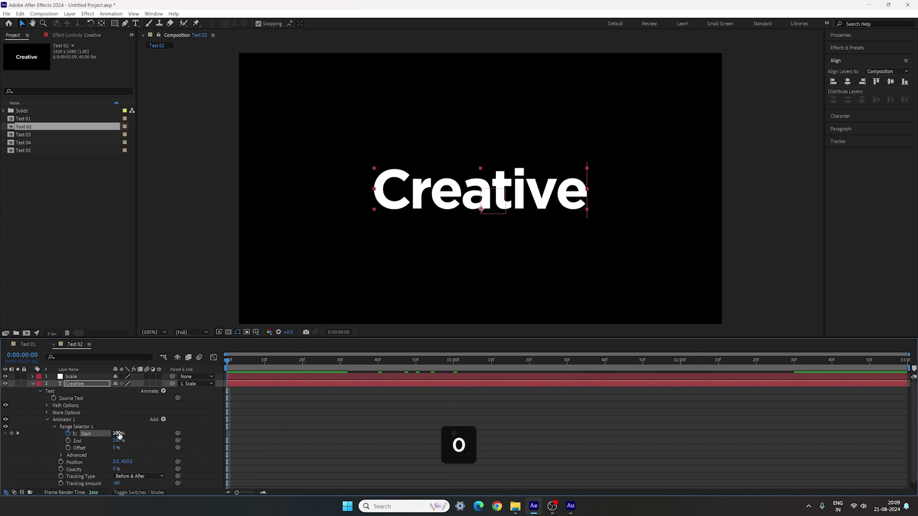
pyautogui.press('Return')
pyautogui.moveTo(231, 360)
pyautogui.mouseDown()
pyautogui.moveTo(468, 366)
pyautogui.moveTo(215, 369)
pyautogui.mouseUp()
pyautogui.press('space')
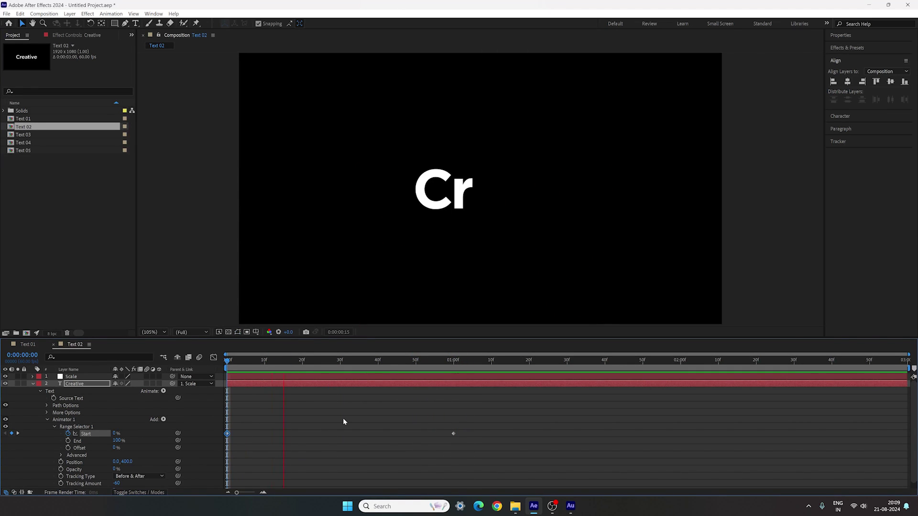
# - Apply Easy Ease to both Start keyframes of Range Selector 1
pyautogui.moveTo(503, 422); pyautogui.dragTo(227, 441)
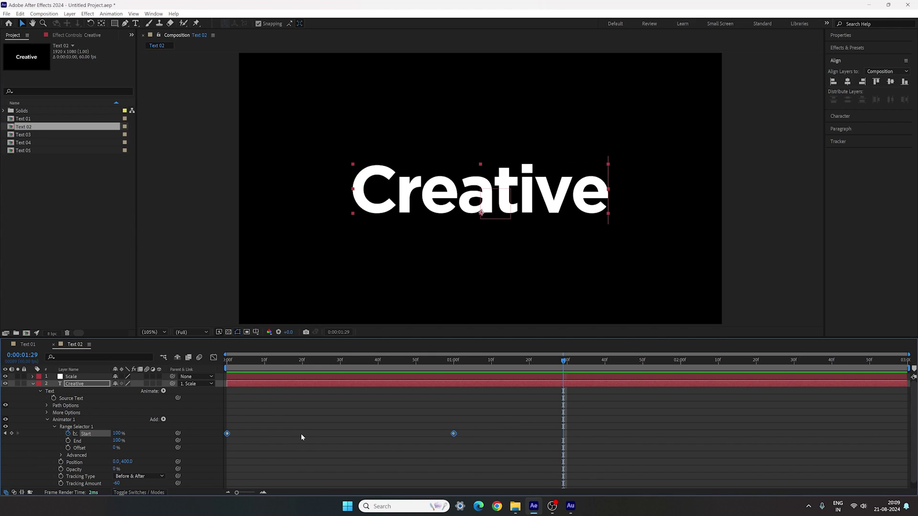
pyautogui.press('F9')
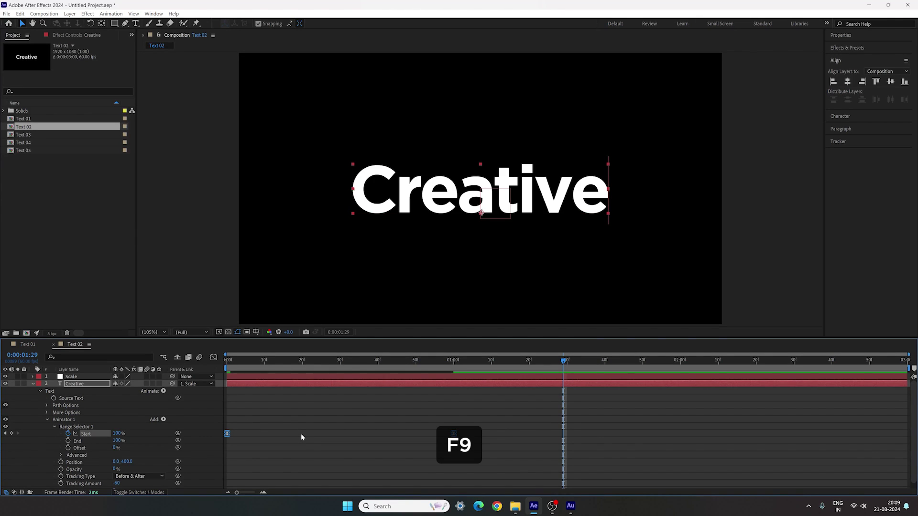
# - Reshape the speed graph of Range Selector 1's Start keyframes into a sharp peak around 0:00:00:30 by lengthening both keyframes' ease influence
pyautogui.click(216, 359)
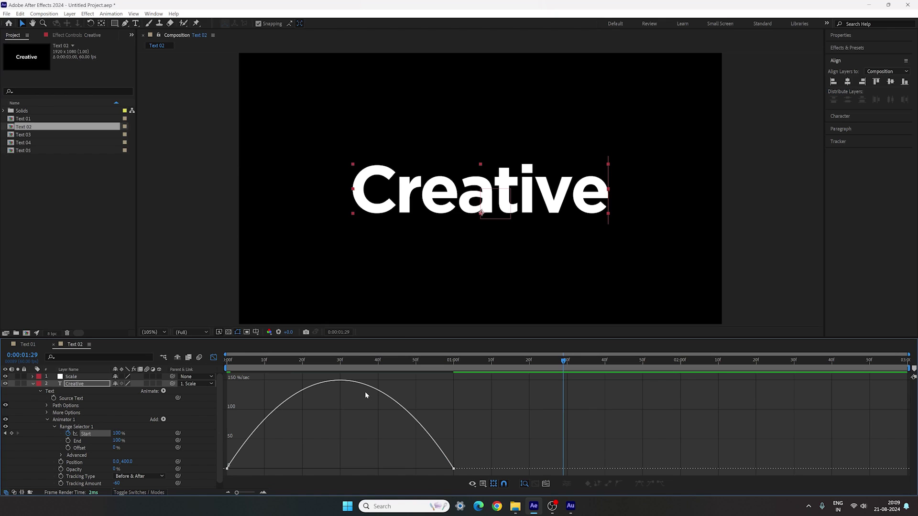
pyautogui.moveTo(427, 369); pyautogui.dragTo(337, 389)
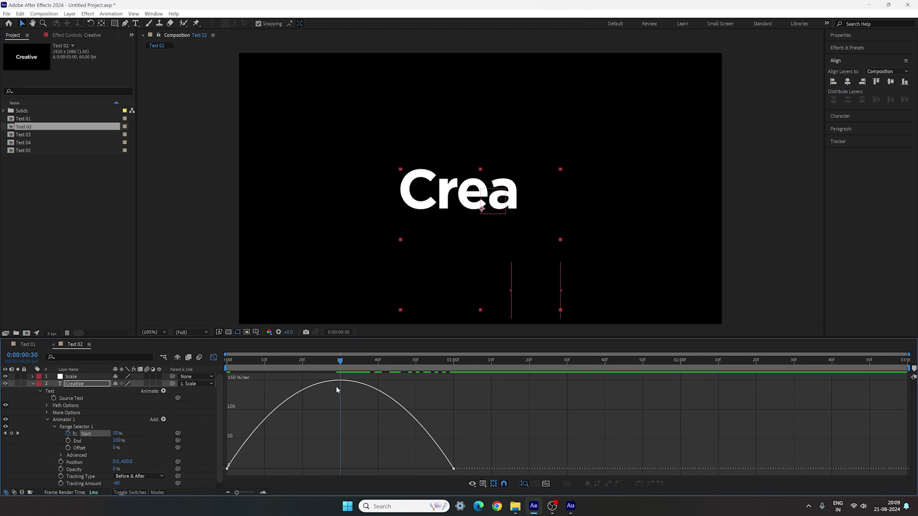
pyautogui.moveTo(214, 470); pyautogui.dragTo(365, 472)
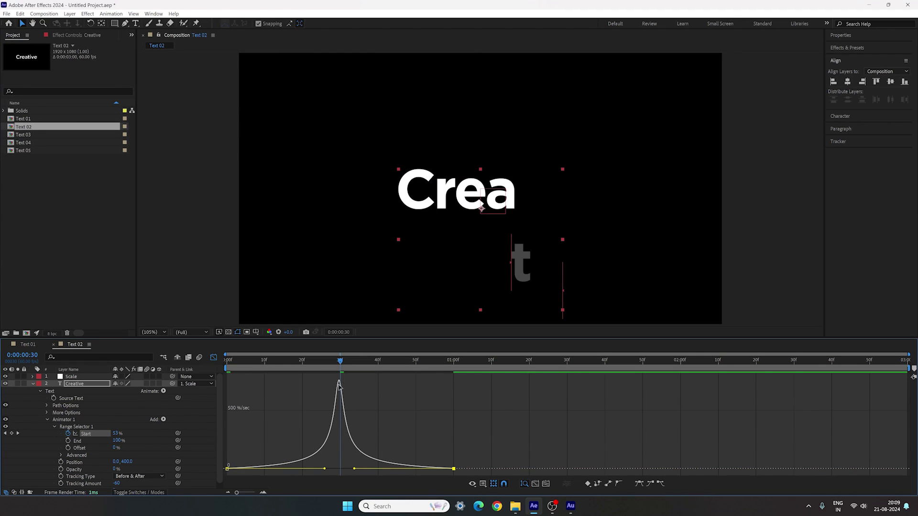
# - Preview the Text 02 reveal from the beginning, then close the Graph Editor and collapse the Creative layer's properties
pyautogui.press('Home')
pyautogui.press('space')
pyautogui.press('space')
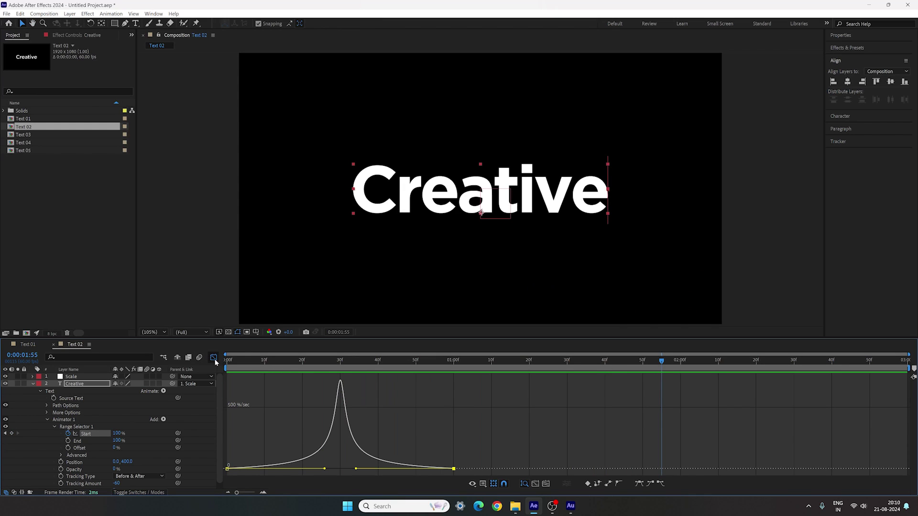
pyautogui.click(214, 358)
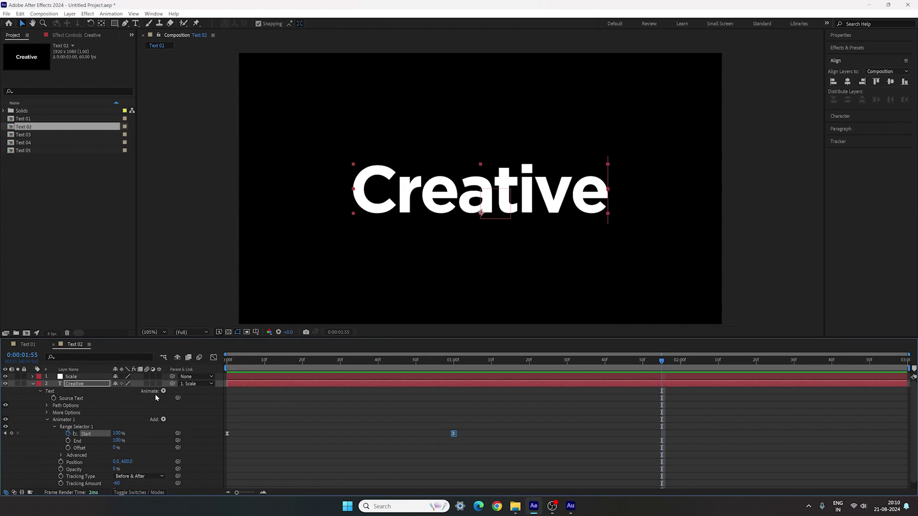
pyautogui.click(33, 383)
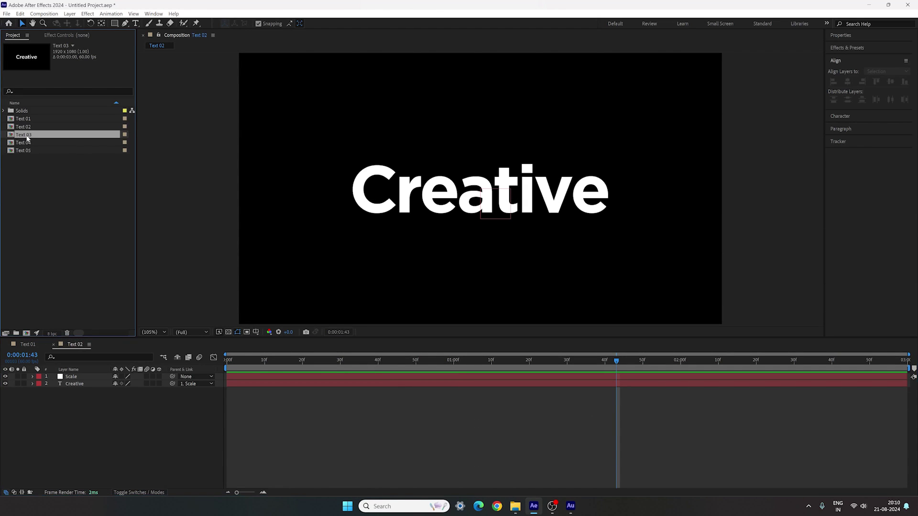
# - Open the Text 03 composition and add an Opacity text animator to the Creative layer at 0:00:00:00
pyautogui.doubleClick(24, 135)
pyautogui.moveTo(287, 370); pyautogui.dragTo(28, 388)
pyautogui.click(33, 384)
pyautogui.click(163, 391)
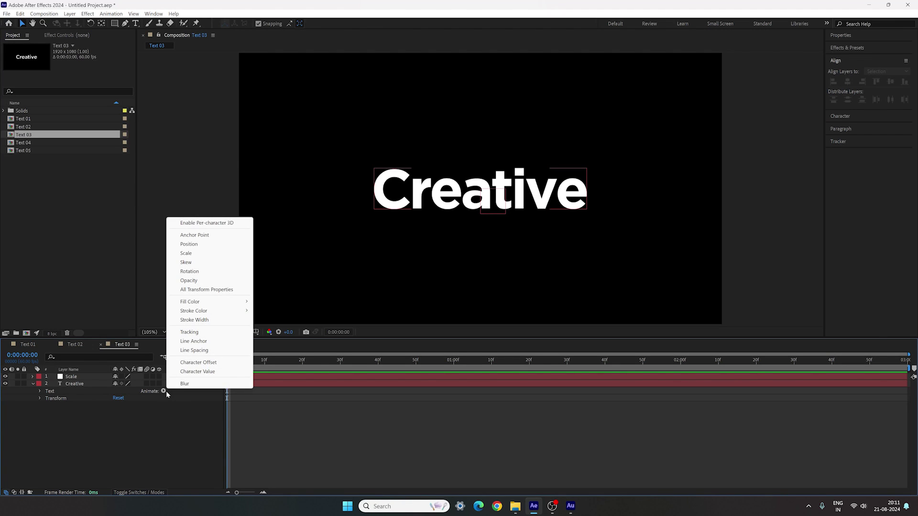
pyautogui.click(190, 281)
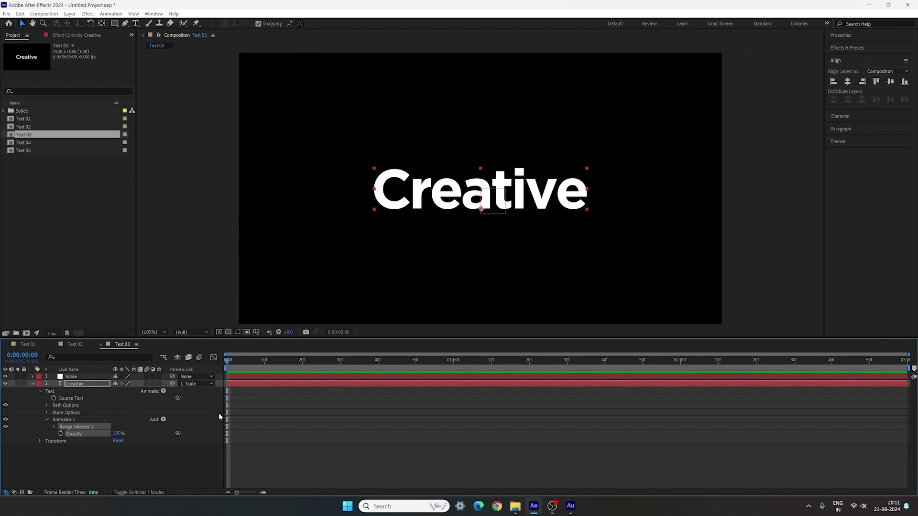
# - Enable per-character 3D for the Creative text and add the Rotation property to Animator 1
pyautogui.click(163, 420)
pyautogui.moveTo(191, 422)
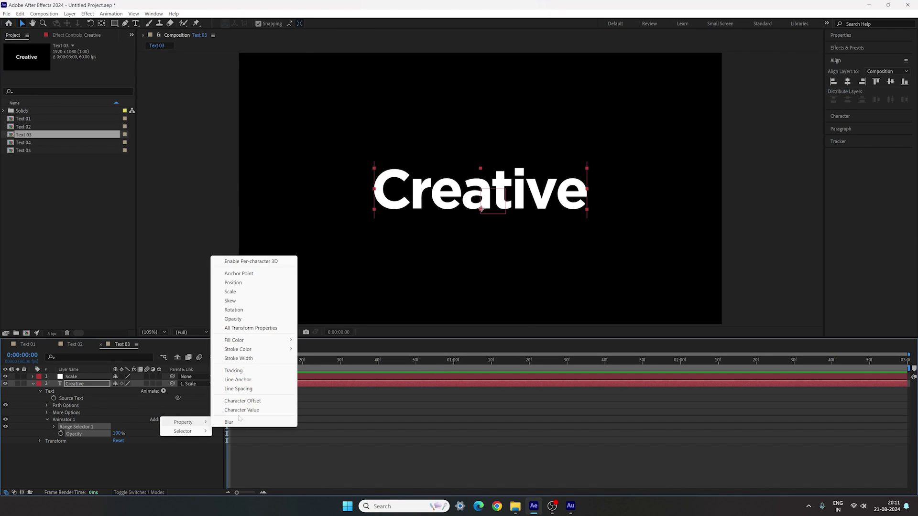
pyautogui.click(249, 263)
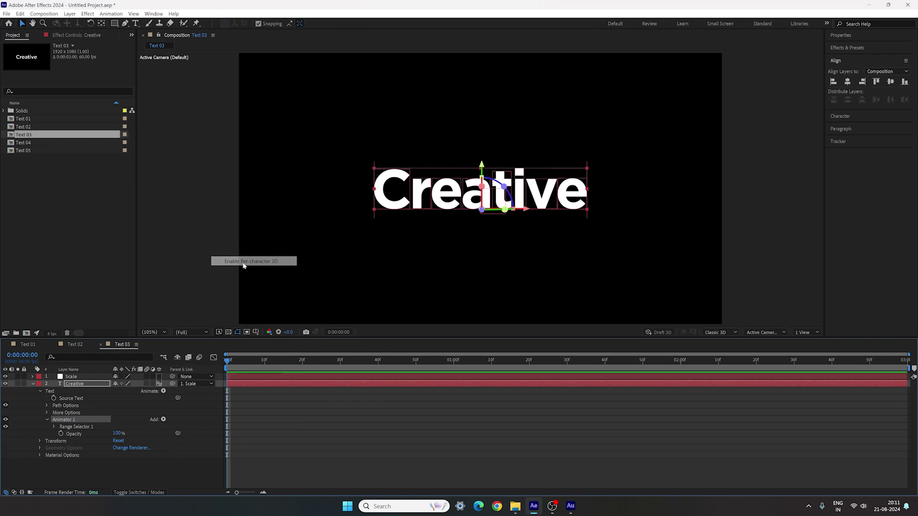
pyautogui.click(164, 420)
pyautogui.moveTo(184, 422)
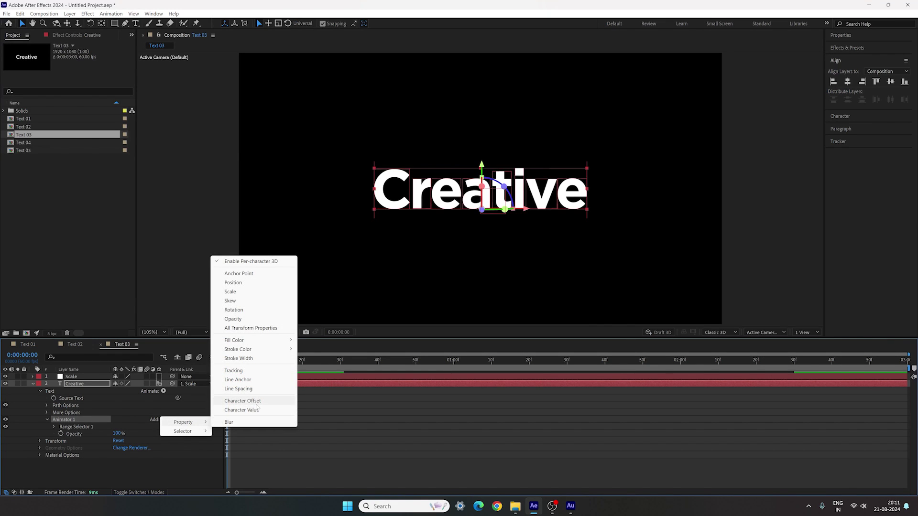
pyautogui.click(234, 310)
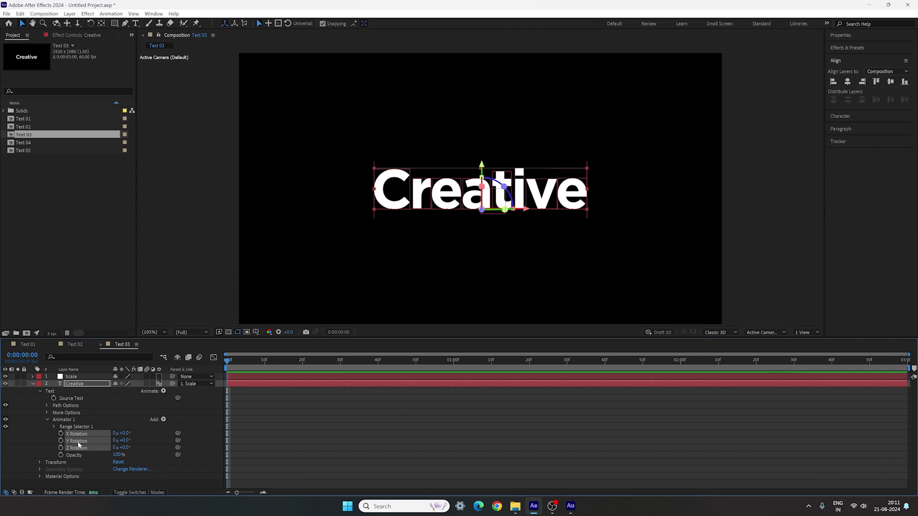
# - Delete the Z Rotation and Y Rotation properties from Animator 1
pyautogui.click(96, 452)
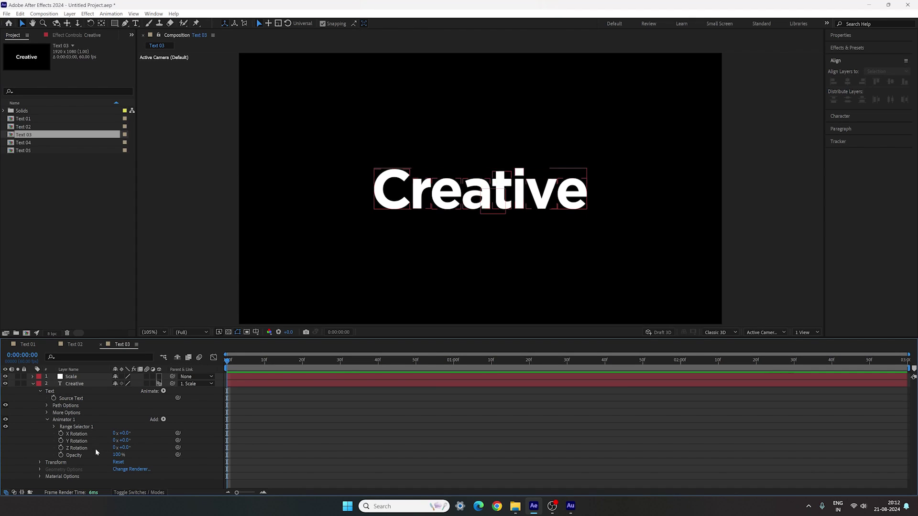
pyautogui.click(78, 450)
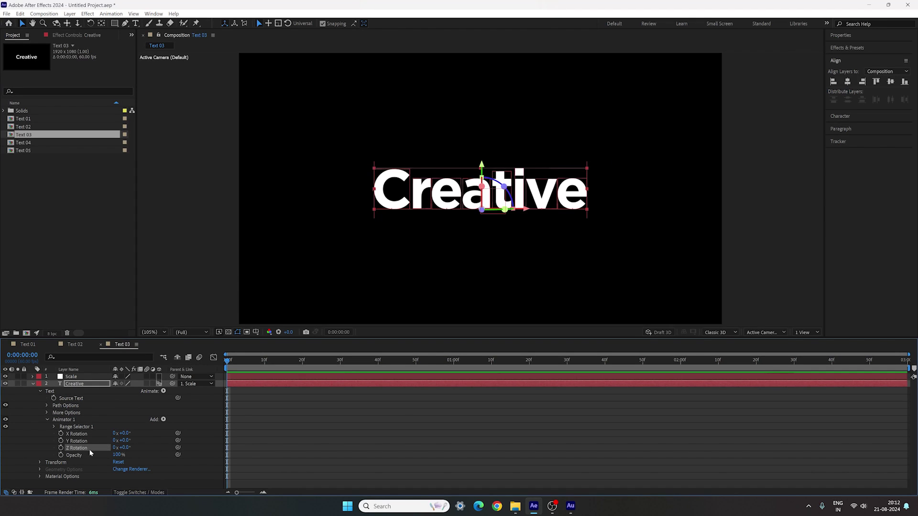
pyautogui.press('Delete')
pyautogui.click(79, 442)
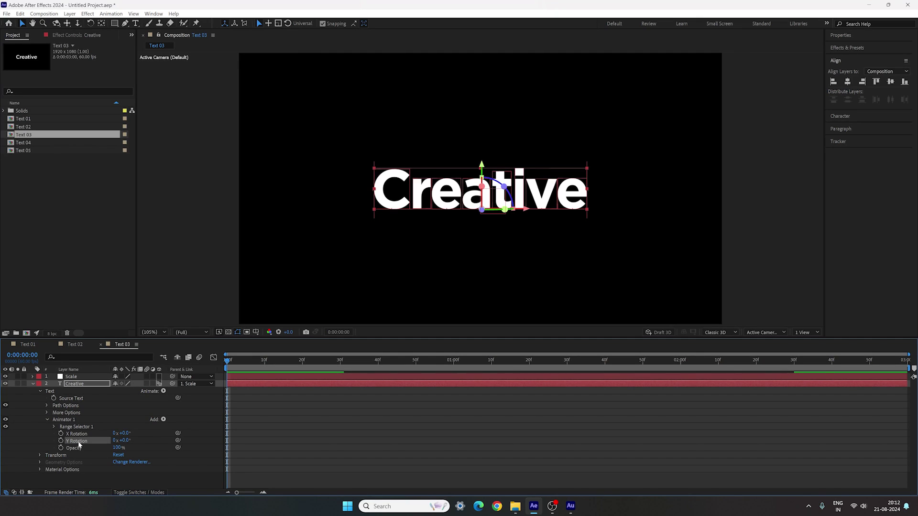
pyautogui.press('Delete')
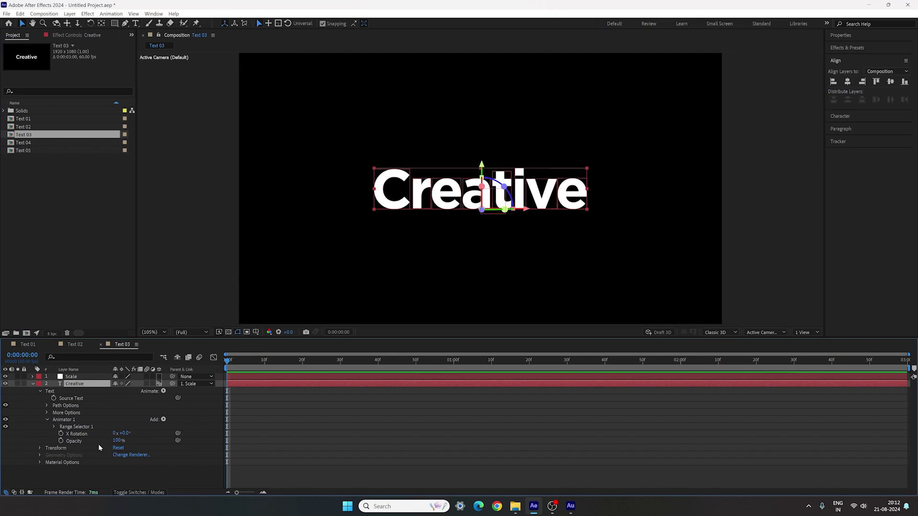
# - Set Animator 1's X Rotation to -90° and its Opacity to 0%
pyautogui.click(127, 434)
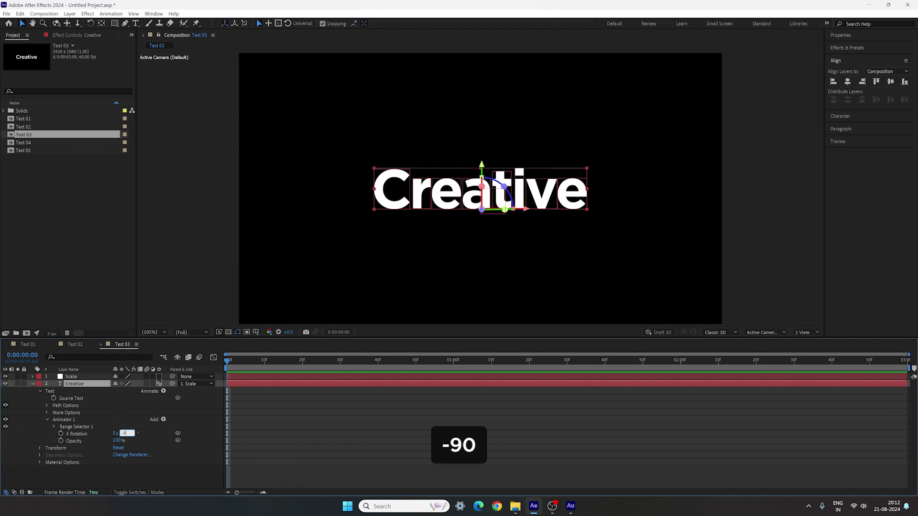
pyautogui.press('Return')
pyautogui.click(119, 441)
pyautogui.write('0')
pyautogui.press('Return')
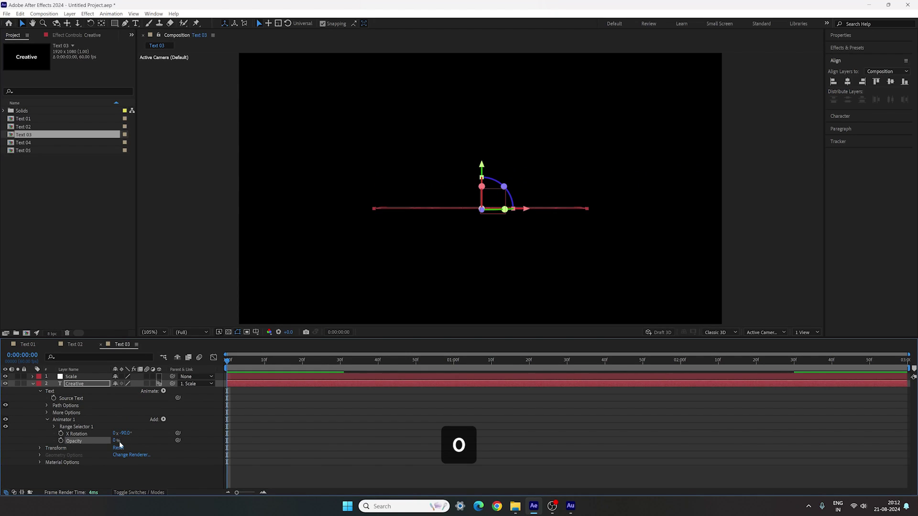
# - Set Range Selector 1's Offset to 100% at 0:00:01:00 and keyframe it
pyautogui.click(54, 427)
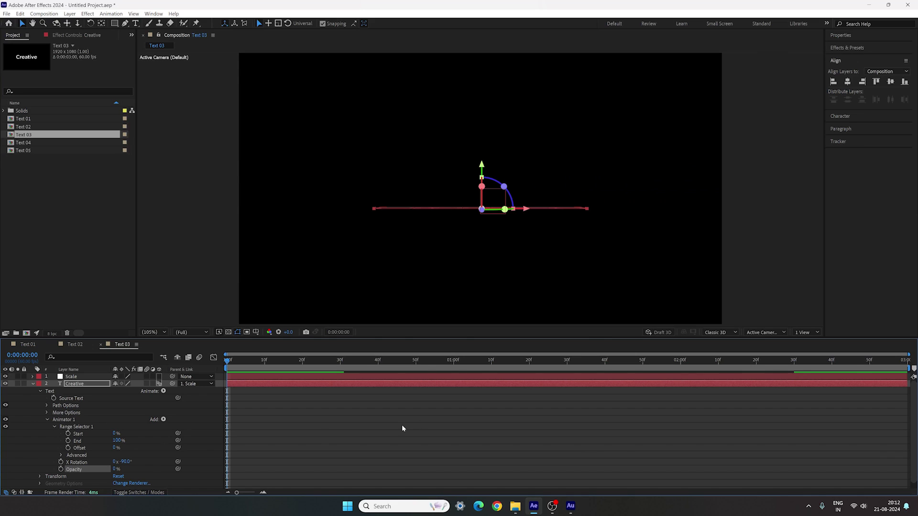
pyautogui.click(453, 365)
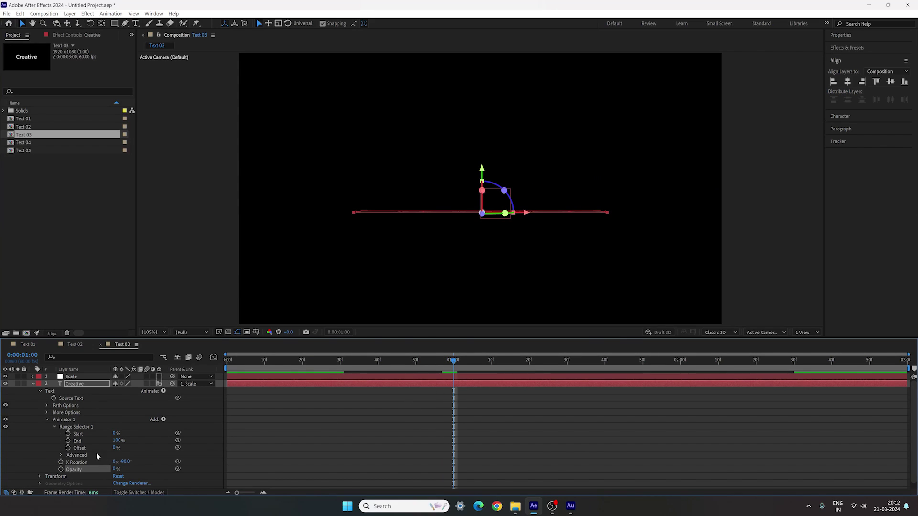
pyautogui.click(115, 448)
pyautogui.write('100')
pyautogui.press('Return')
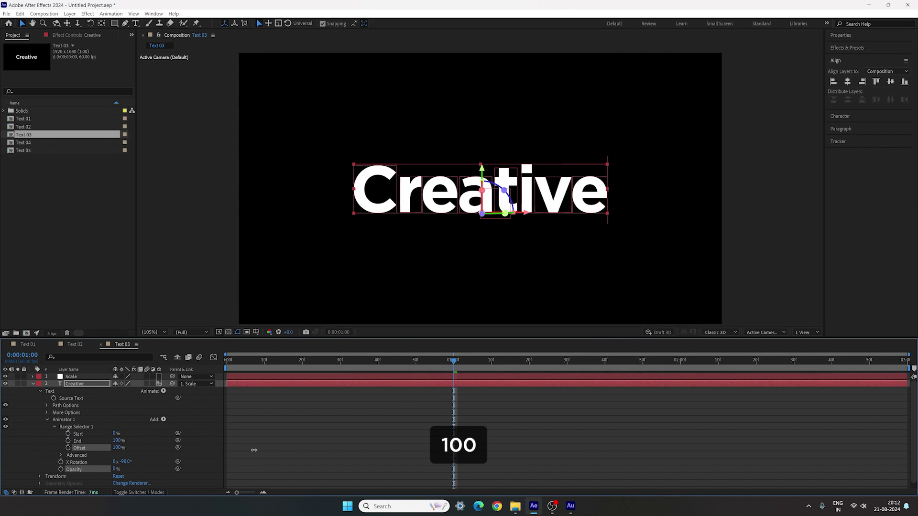
pyautogui.click(67, 449)
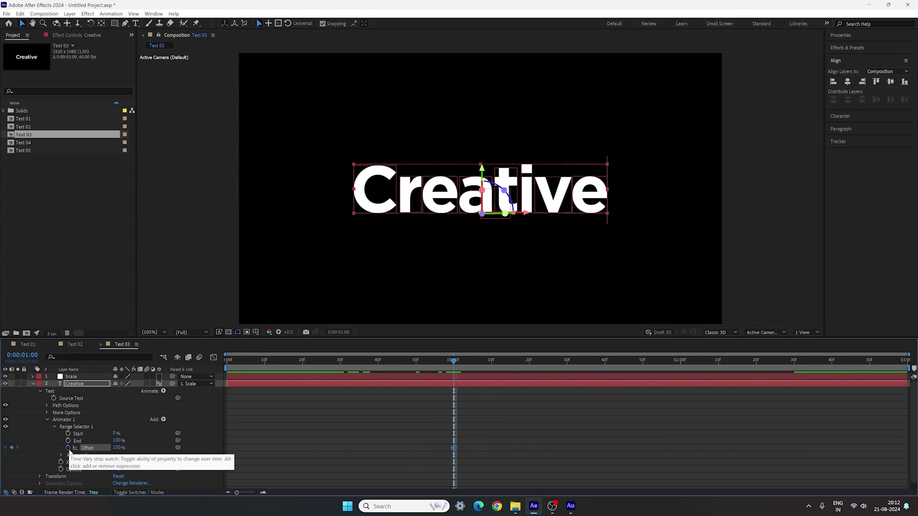
# - Keyframe Range Selector 1's Offset at -100% at 0:00:00:00 and preview the rotation reveal
pyautogui.press('Home')
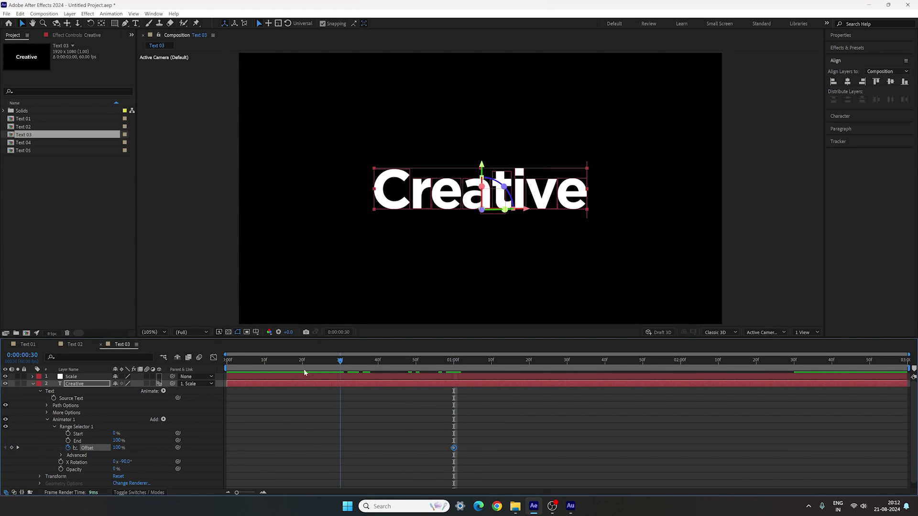
pyautogui.click(118, 448)
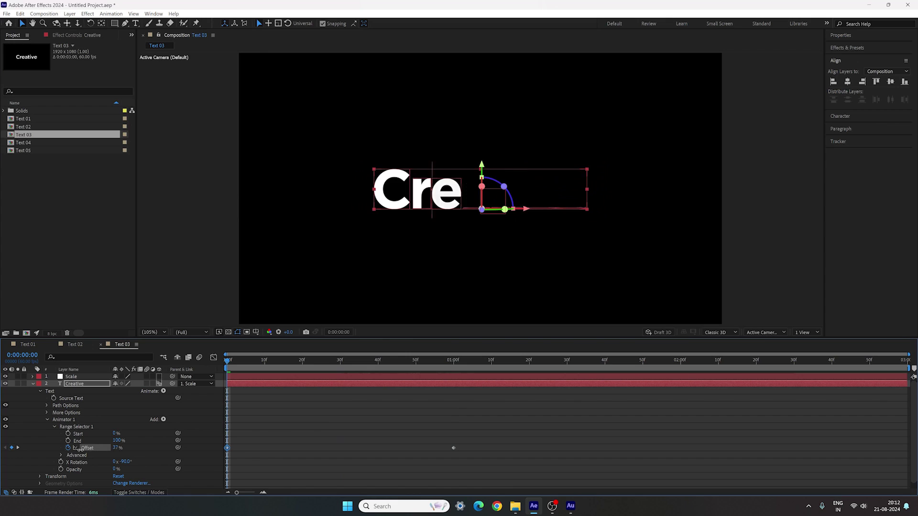
pyautogui.write('-100')
pyautogui.press('Return')
pyautogui.press('space')
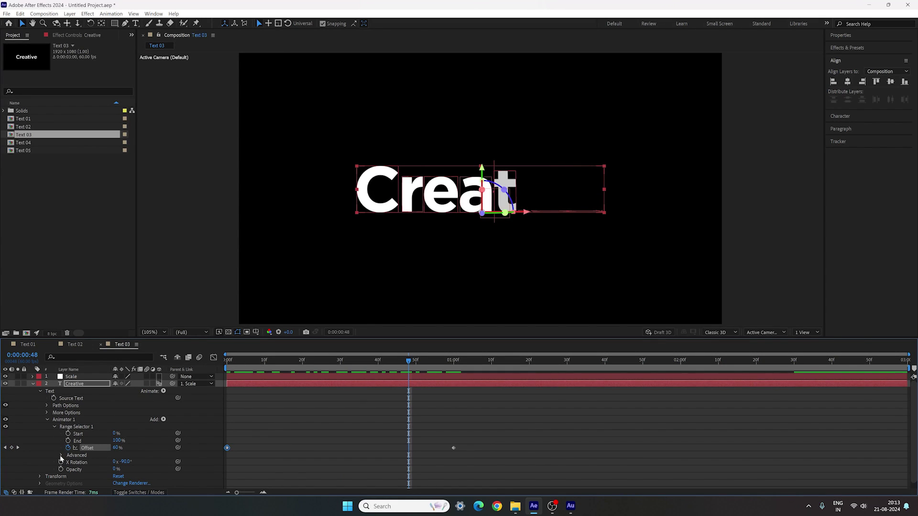
# - Change Range Selector 1's advanced Shape option to Ramp Up
pyautogui.click(61, 455)
pyautogui.scroll(-2, 126, 456)
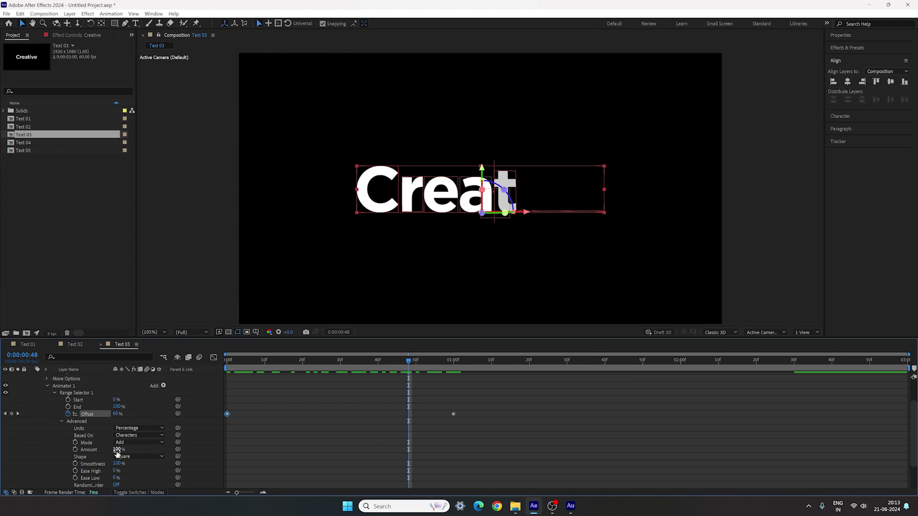
pyautogui.click(139, 458)
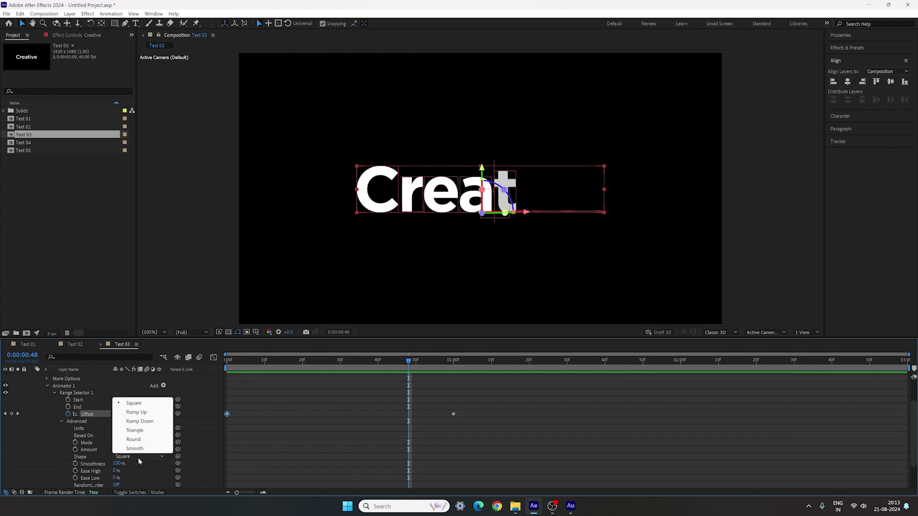
pyautogui.click(143, 412)
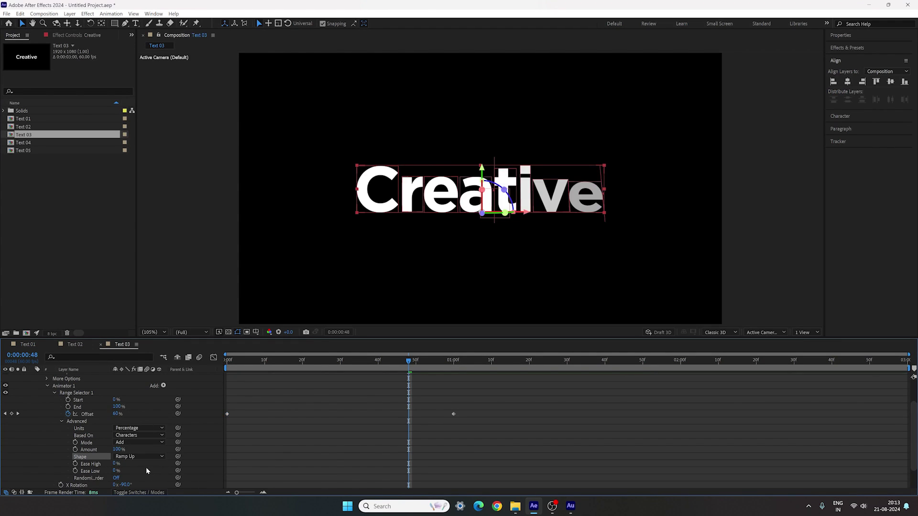
# - Set Range Selector 1's Ease High to 75% and Ease Low to 50%
pyautogui.moveTo(114, 463); pyautogui.dragTo(119, 468)
pyautogui.click(118, 465)
pyautogui.write('75')
pyautogui.press('Return')
pyautogui.click(116, 471)
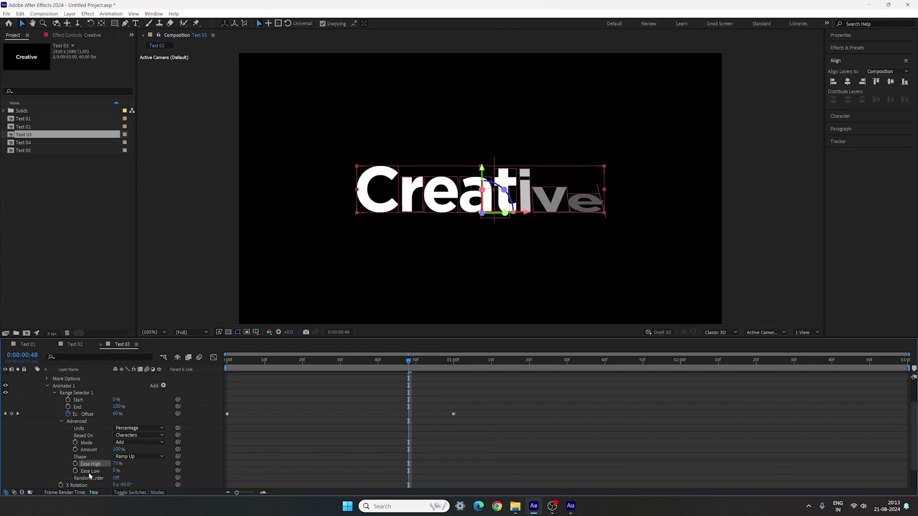
pyautogui.write('5')
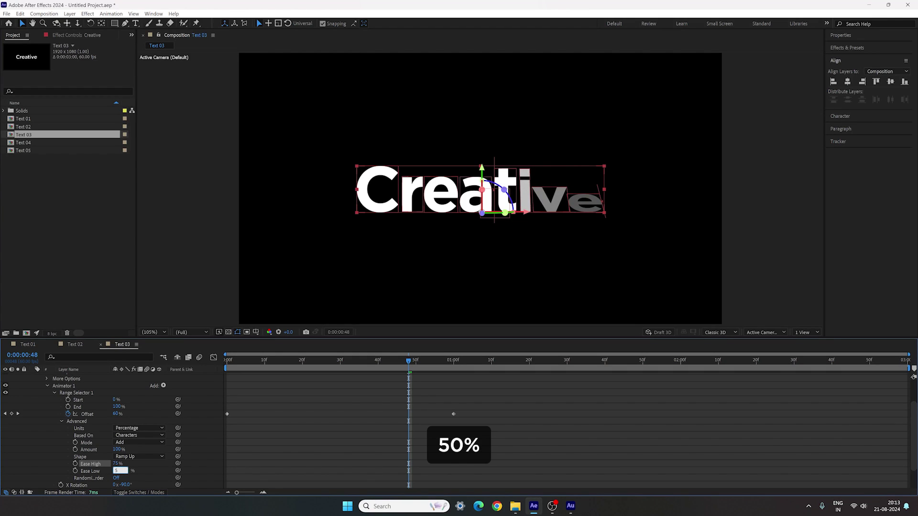
pyautogui.press('Return')
# - Preview the finished Text 03 reveal and collapse the properties of both layers
pyautogui.press('space')
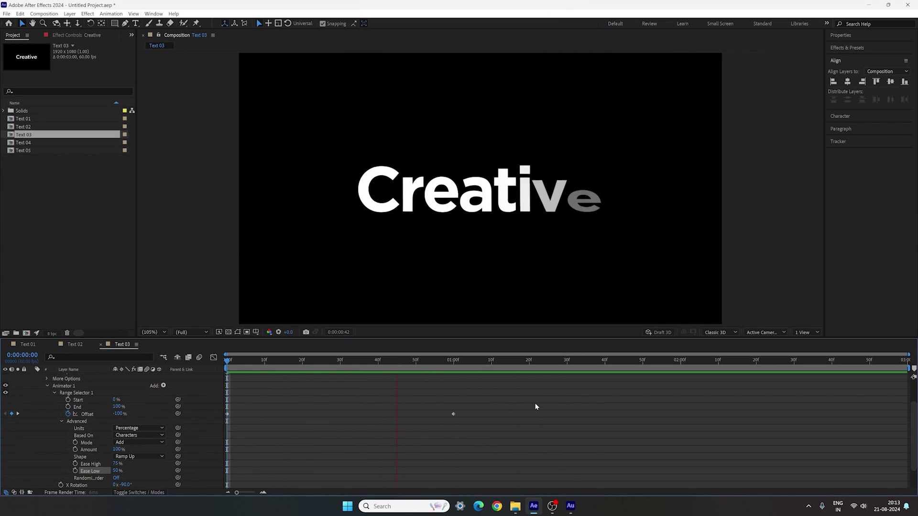
pyautogui.press('space')
pyautogui.hotkey('ctrl', 'a')
pyautogui.press('u')
pyautogui.click(94, 420)
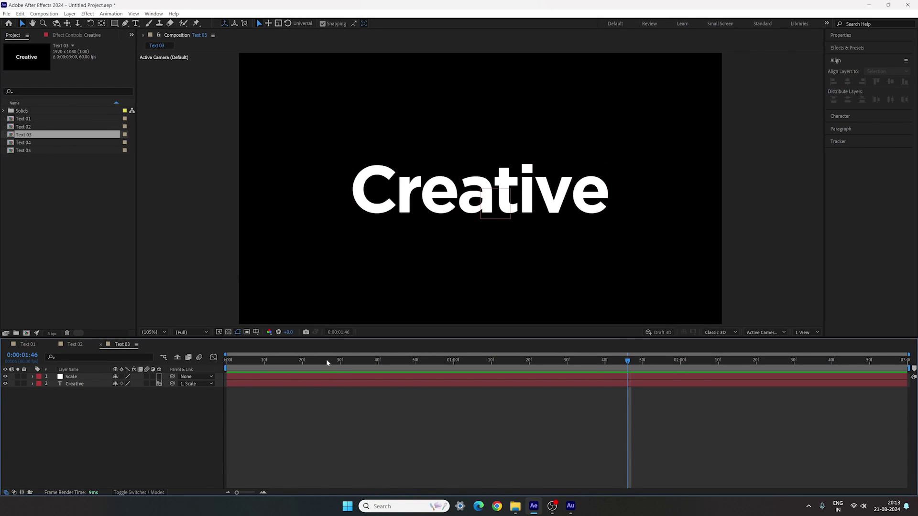
pyautogui.press('space')
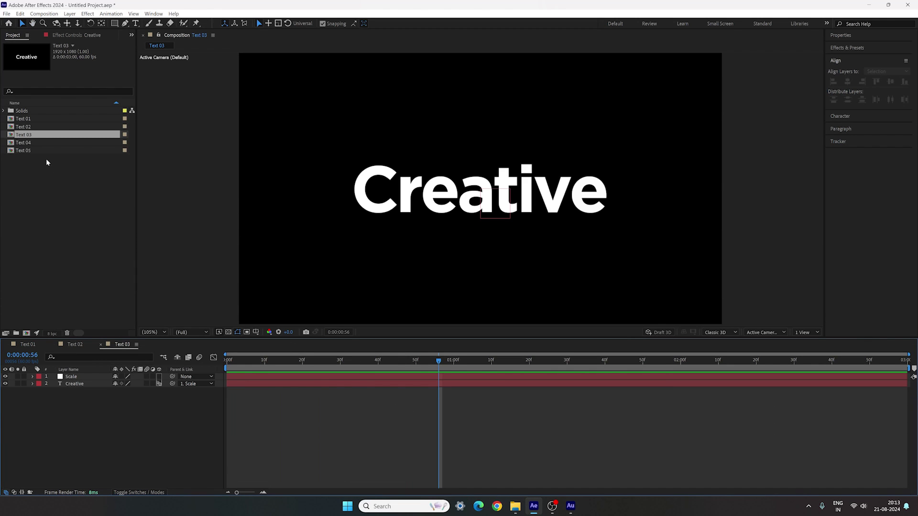
# - Open the Text 04 composition and scrub through its existing scale animation
pyautogui.doubleClick(30, 143)
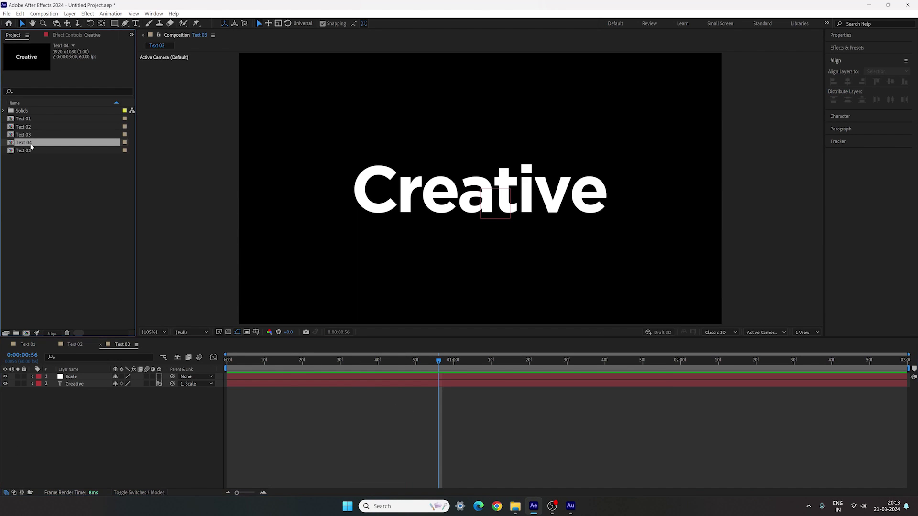
pyautogui.moveTo(477, 368); pyautogui.dragTo(575, 396)
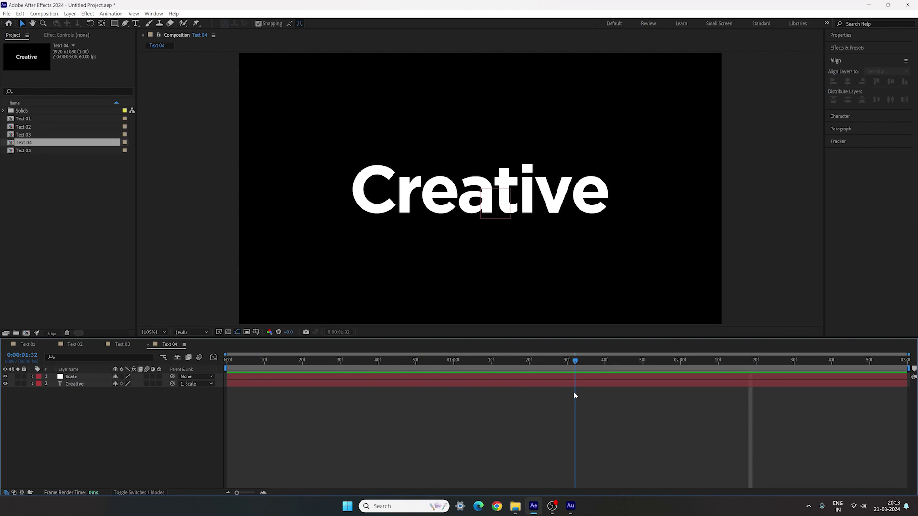
# - Add an Opacity animator to the Creative text layer in Text 04 and include a Scale property in it
pyautogui.click(32, 384)
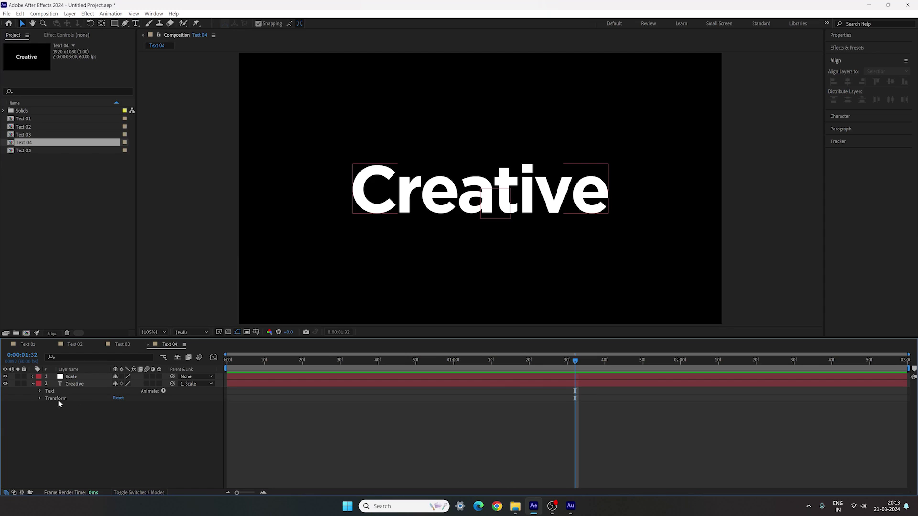
pyautogui.click(164, 392)
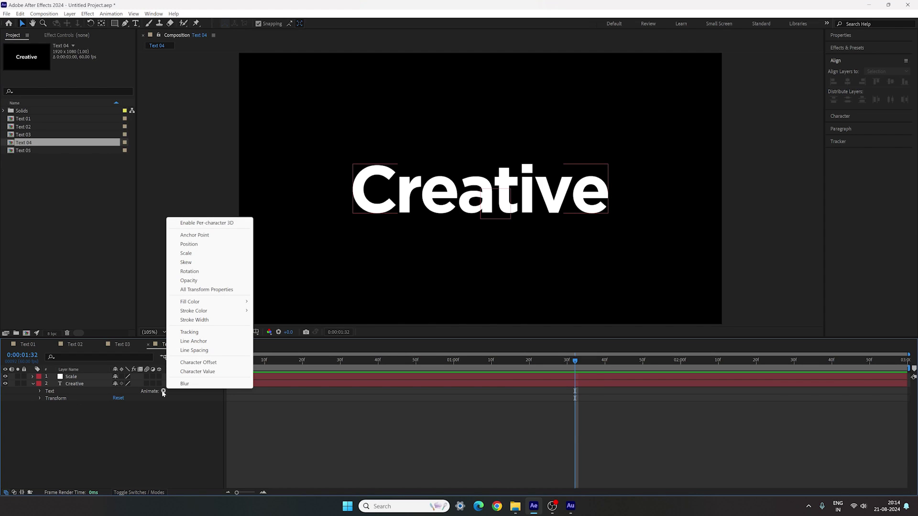
pyautogui.click(189, 280)
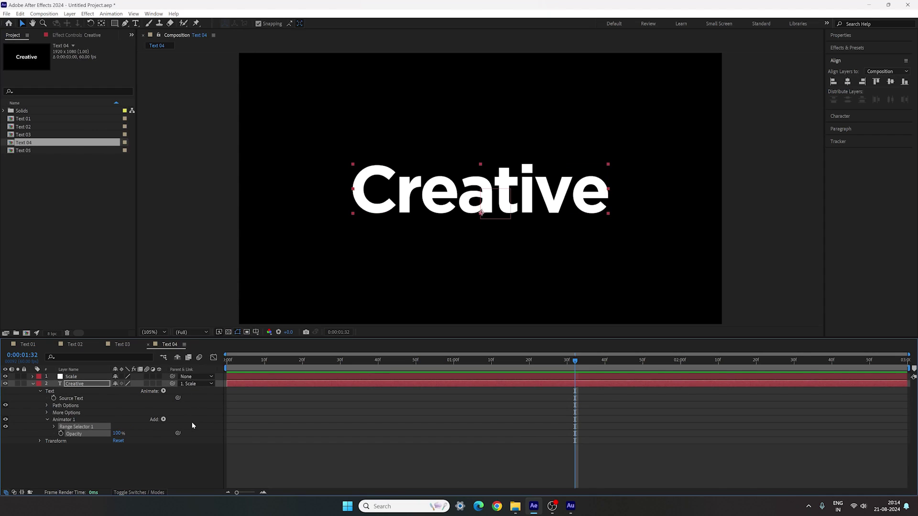
pyautogui.click(164, 420)
pyautogui.moveTo(165, 422)
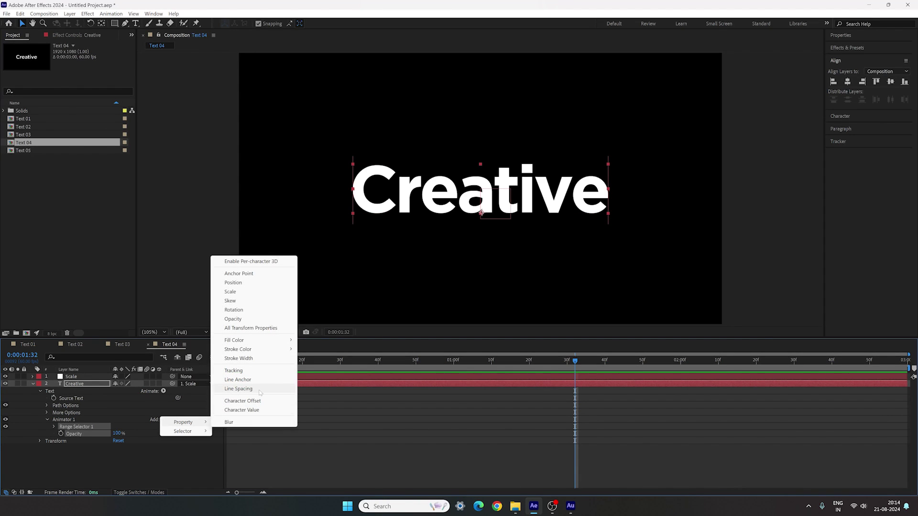
pyautogui.click(231, 291)
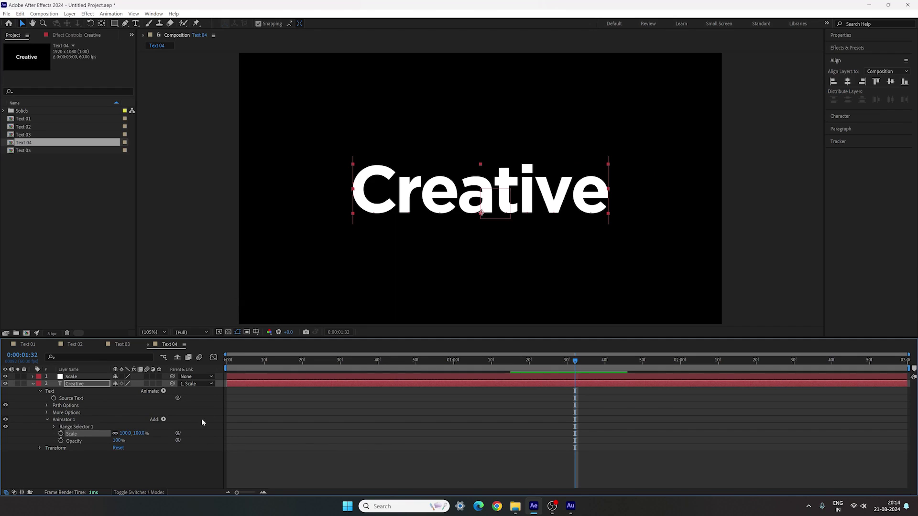
# - Add Tracking and Position properties to Animator 1 of the Creative layer
pyautogui.click(164, 419)
pyautogui.moveTo(185, 423)
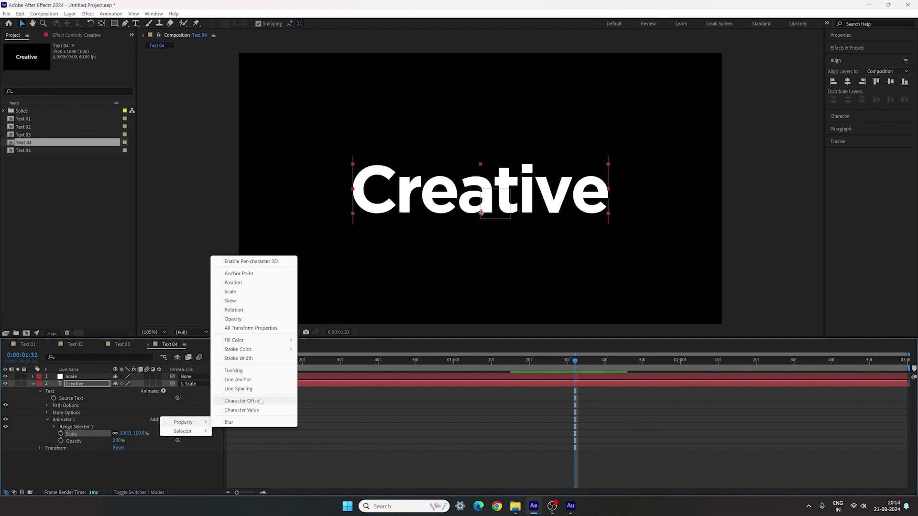
pyautogui.click(234, 370)
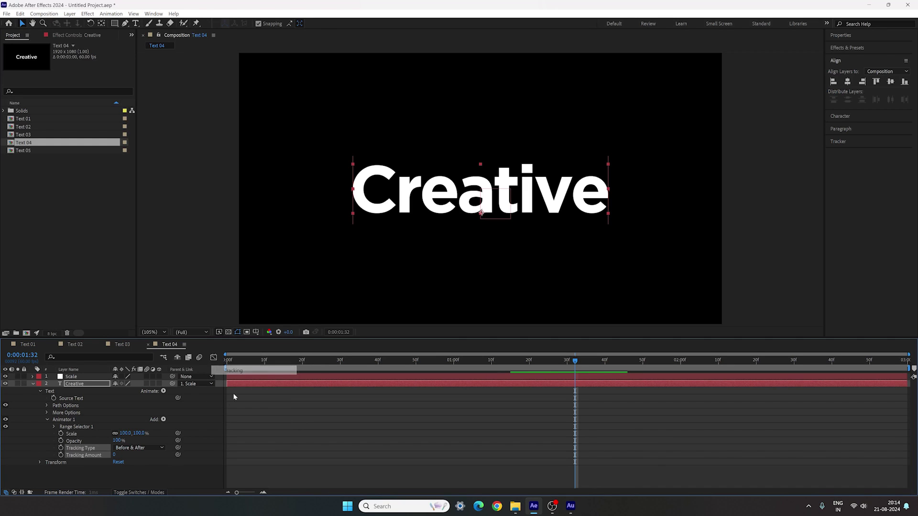
pyautogui.click(164, 420)
pyautogui.moveTo(184, 423)
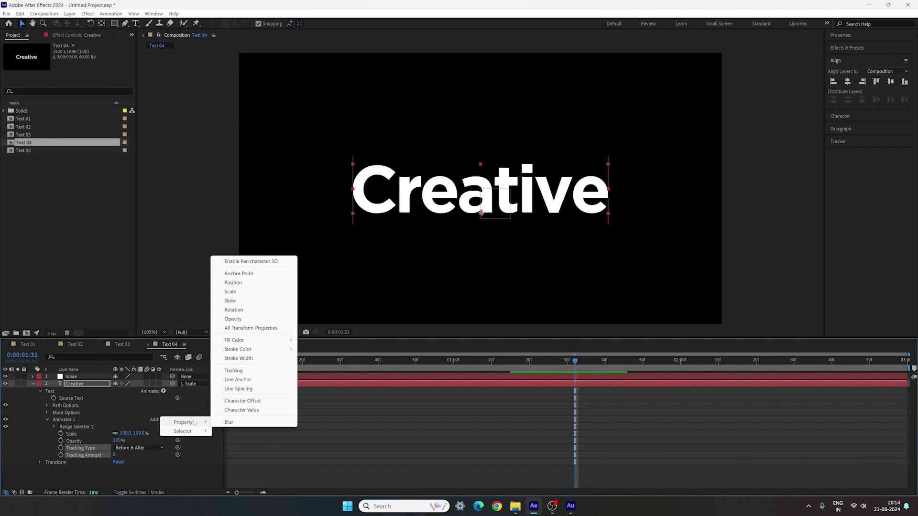
pyautogui.click(234, 282)
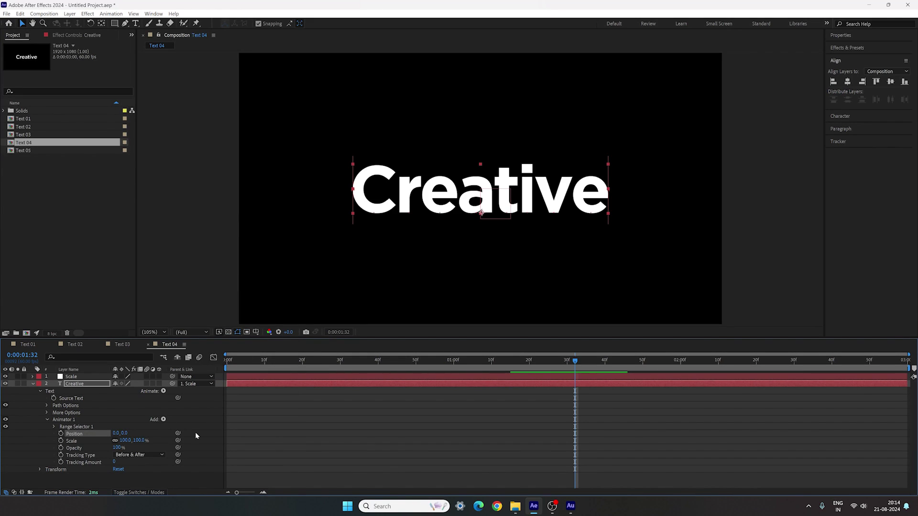
# - Set Animator 1's Position to 100, 0 and its Scale to 0%
pyautogui.click(116, 434)
pyautogui.write('100')
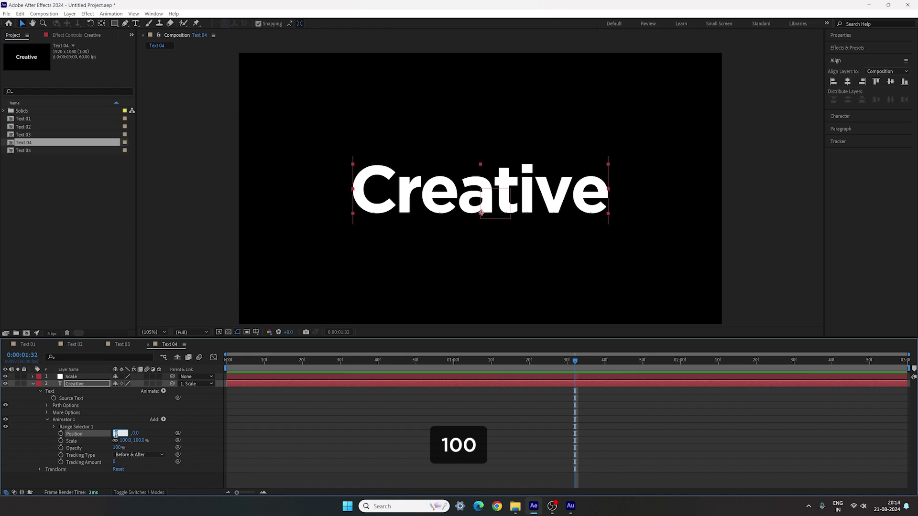
pyautogui.press('Return')
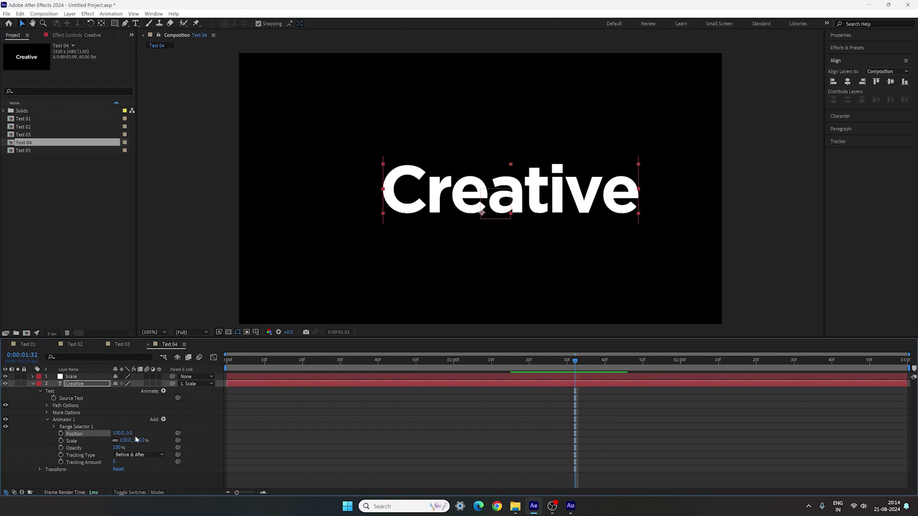
pyautogui.click(139, 440)
pyautogui.write('0')
pyautogui.press('Return')
# - Set Animator 1's Opacity to 0% and its Tracking Amount to 100
pyautogui.click(118, 448)
pyautogui.write('0')
pyautogui.press('Return')
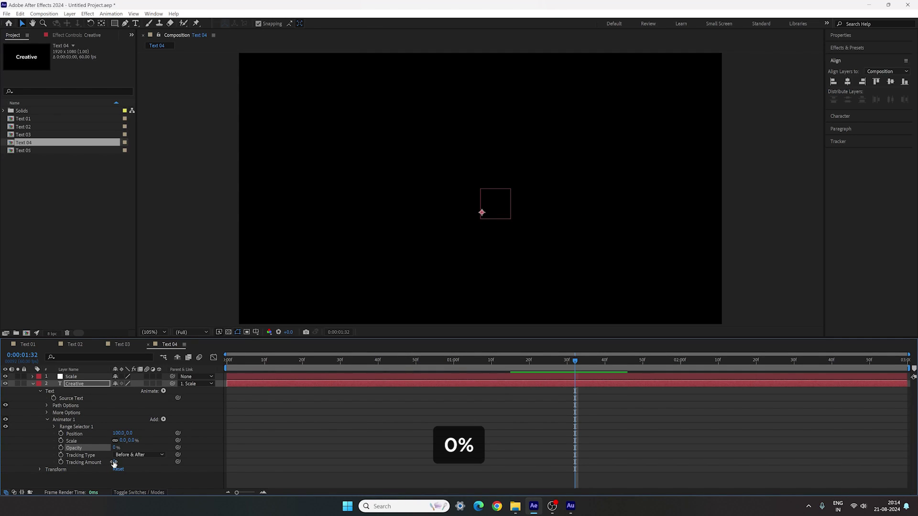
pyautogui.click(114, 462)
pyautogui.write('100')
pyautogui.click(141, 462)
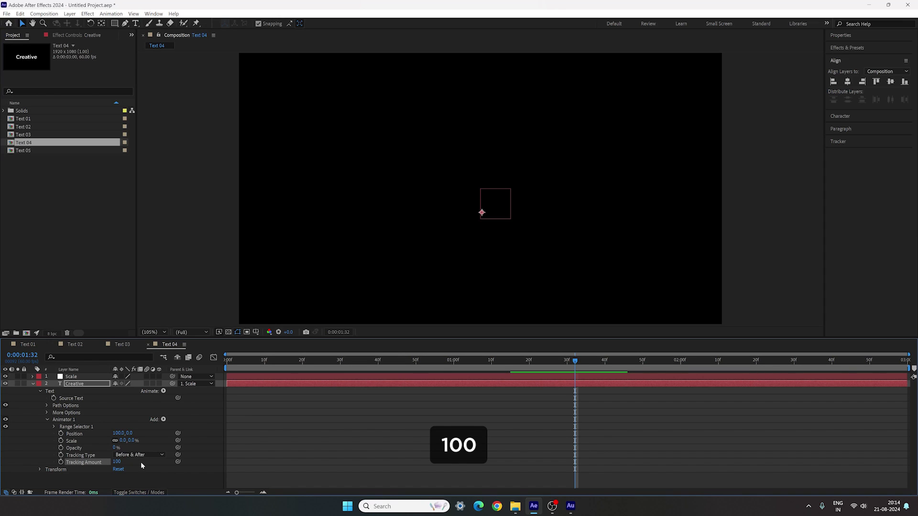
# - Keyframe Range Selector 1's Offset at 100% at the 1-second mark
pyautogui.click(54, 427)
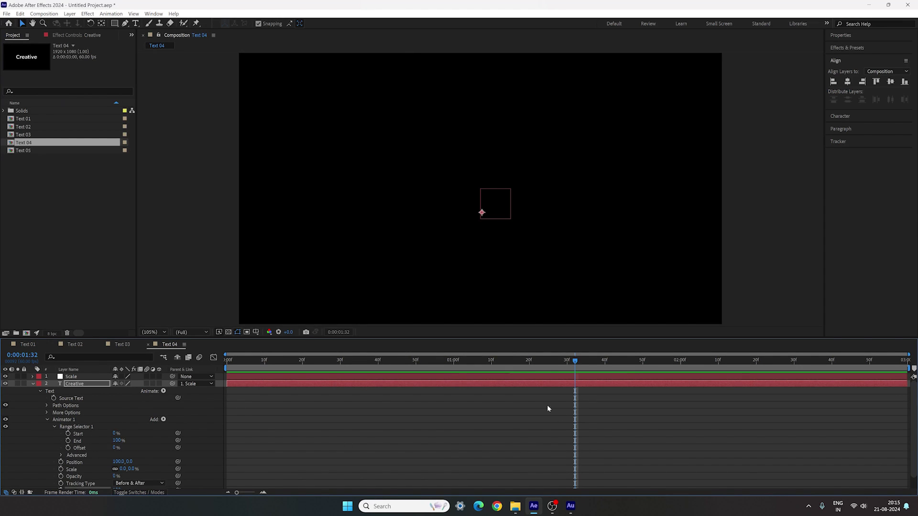
pyautogui.click(452, 363)
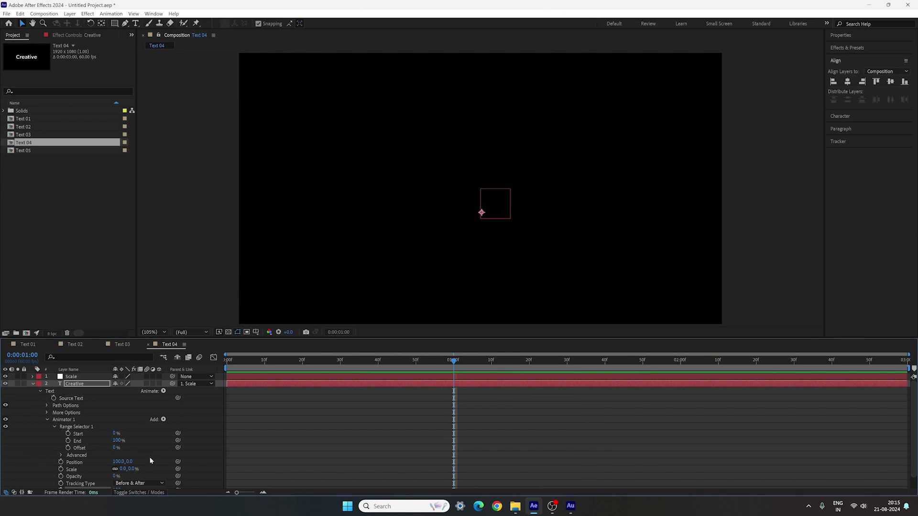
pyautogui.moveTo(114, 449); pyautogui.dragTo(200, 450)
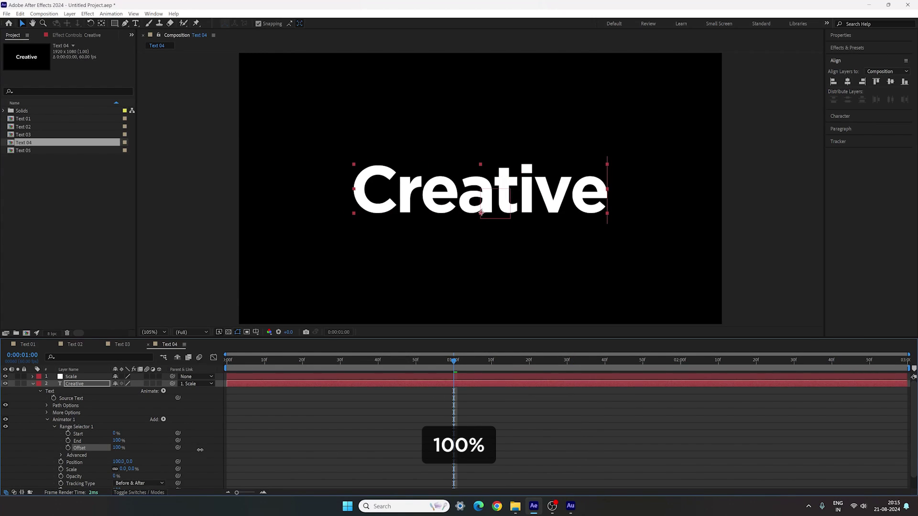
pyautogui.click(68, 448)
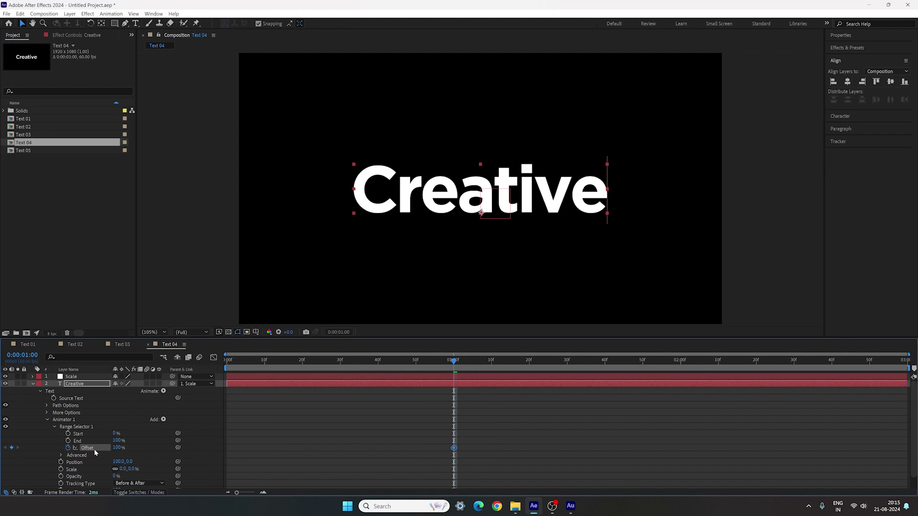
# - Keyframe Range Selector 1's Offset at -100% at the composition's start and play back the reveal
pyautogui.moveTo(447, 369); pyautogui.dragTo(223, 370)
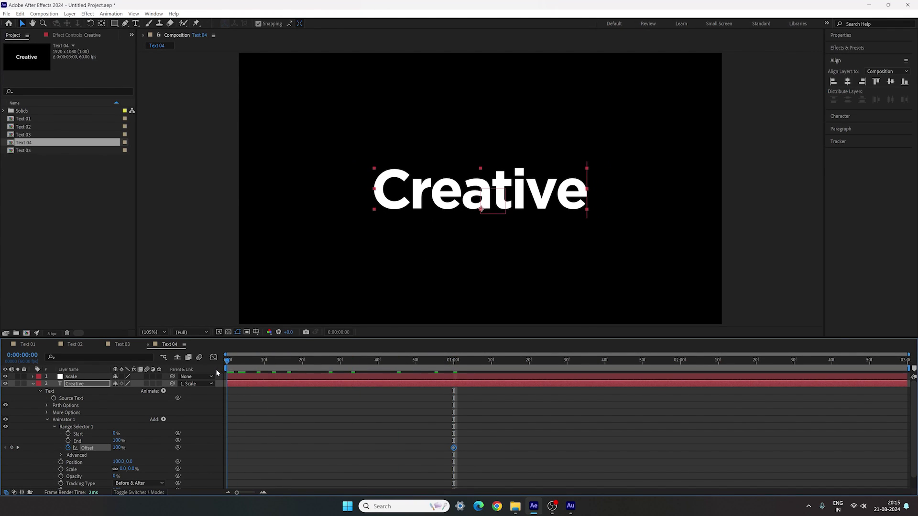
pyautogui.moveTo(119, 449); pyautogui.dragTo(17, 449)
pyautogui.press('space')
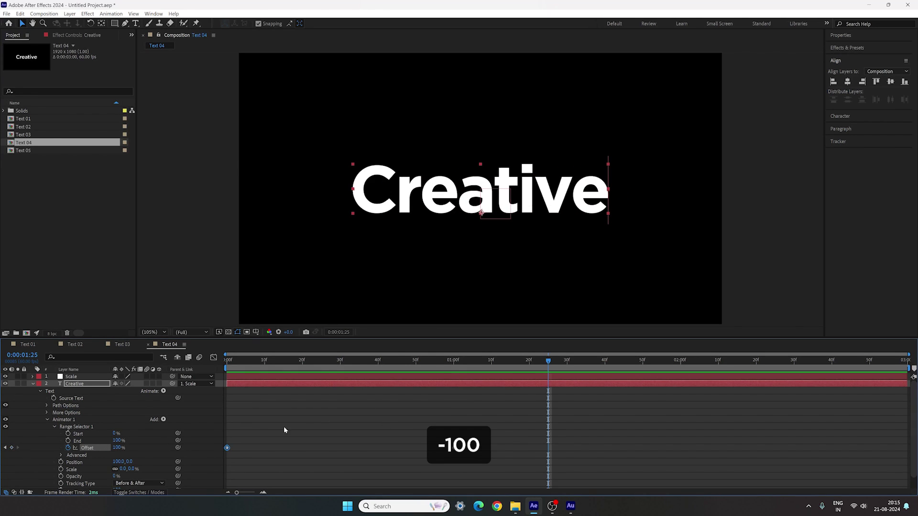
# - Change Range Selector 1's advanced Shape option to Ramp Up for the Text 04 animation
pyautogui.click(61, 456)
pyautogui.scroll(-2, 137, 452)
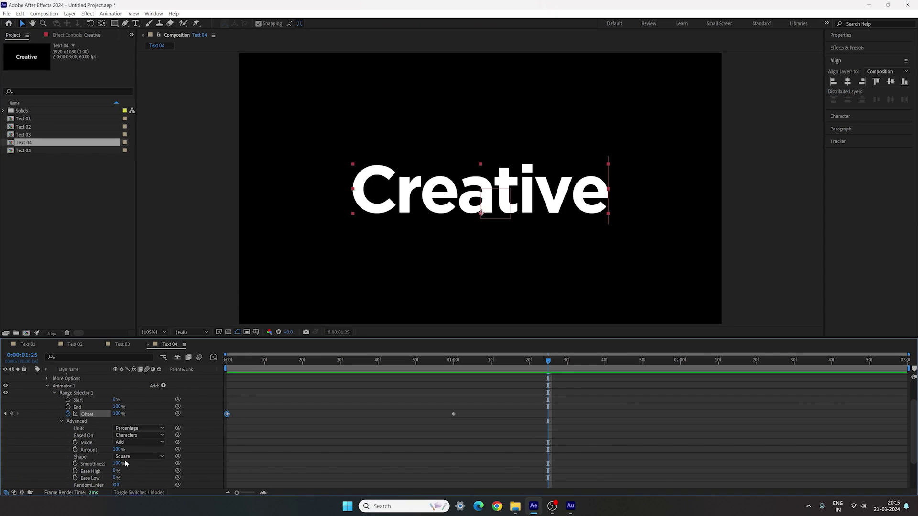
pyautogui.click(141, 457)
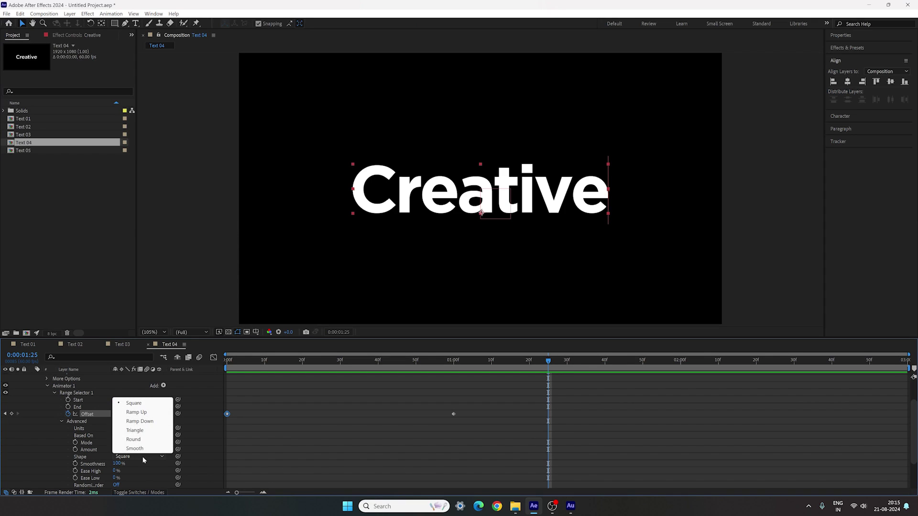
pyautogui.click(136, 412)
# - Set Range Selector 1's Ease High to 80% and Ease Low to 50%
pyautogui.click(115, 464)
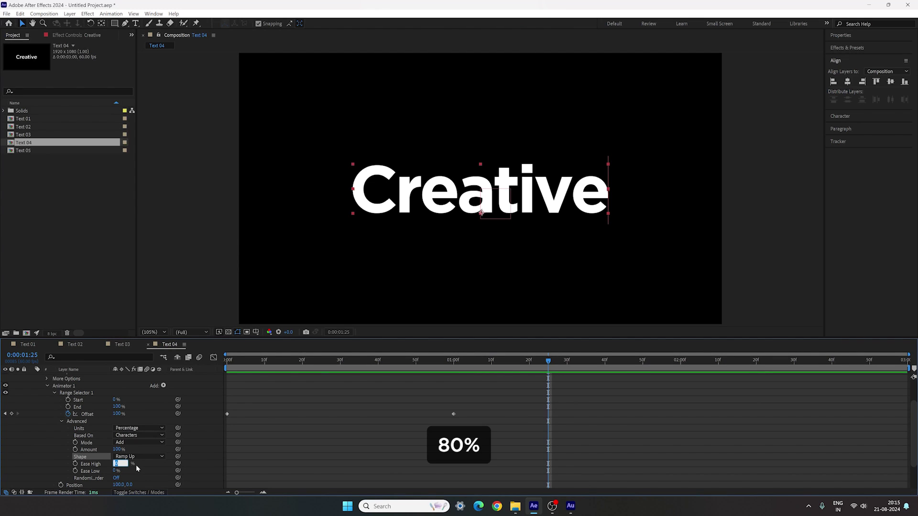
pyautogui.write('80')
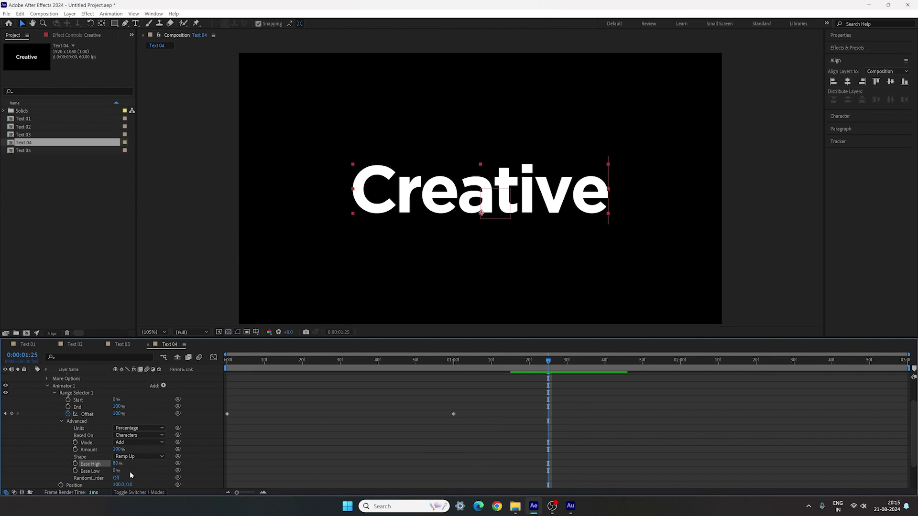
pyautogui.press('Tab')
pyautogui.write('5')
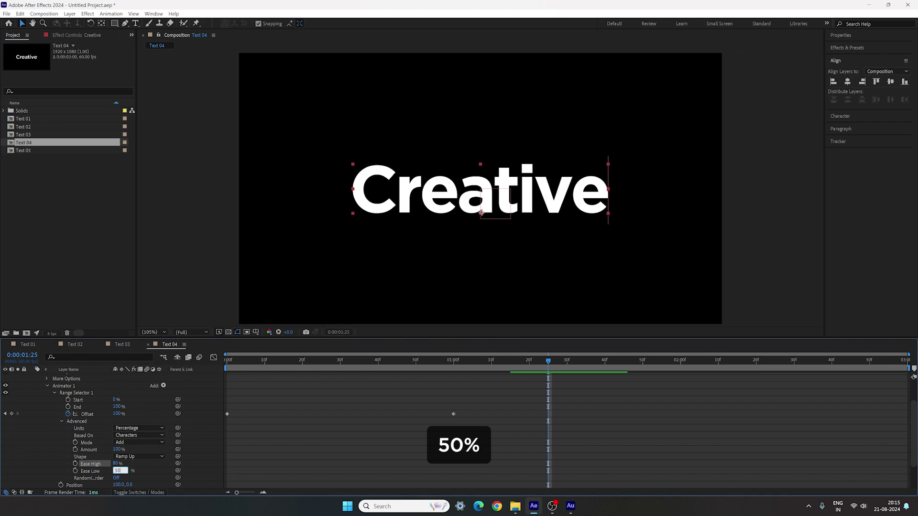
pyautogui.write('0')
pyautogui.press('Return')
# - Preview the finished Text 04 reveal and collapse the Creative layer's properties
pyautogui.press('space')
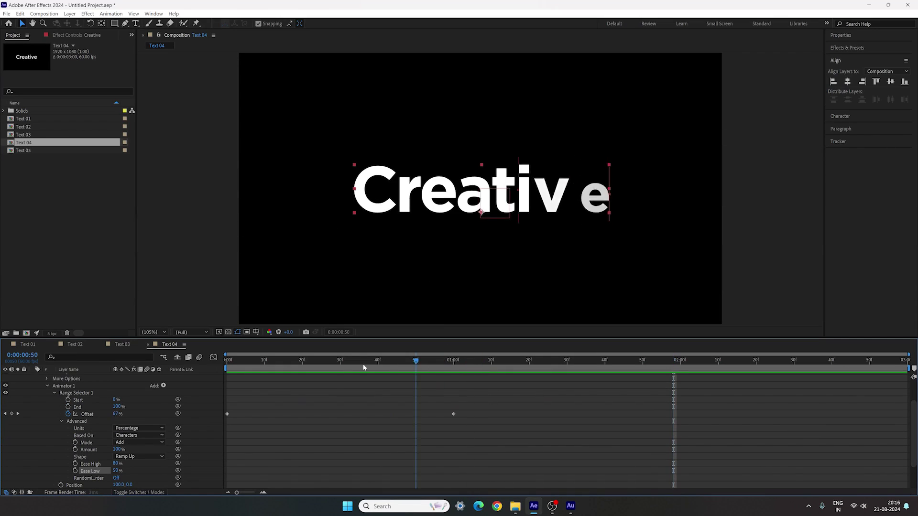
pyautogui.click(330, 364)
pyautogui.scroll(2, 42, 397)
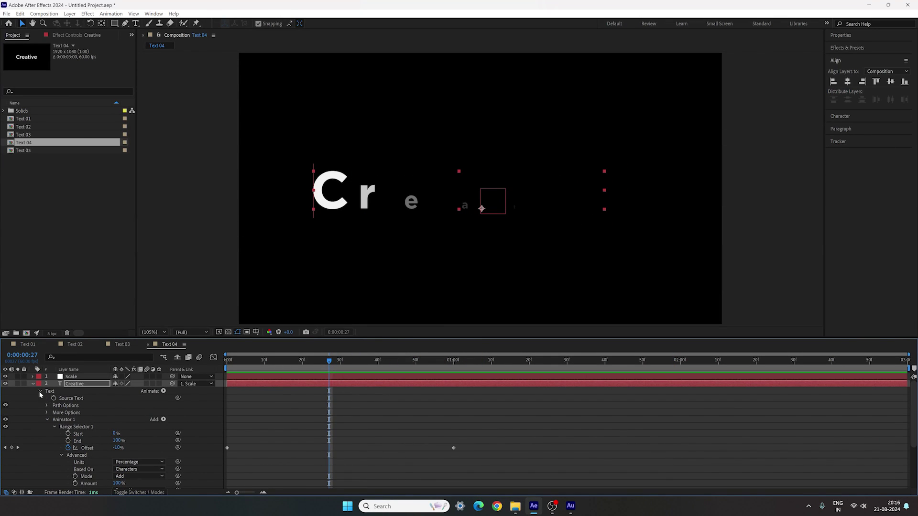
pyautogui.click(33, 384)
pyautogui.click(135, 396)
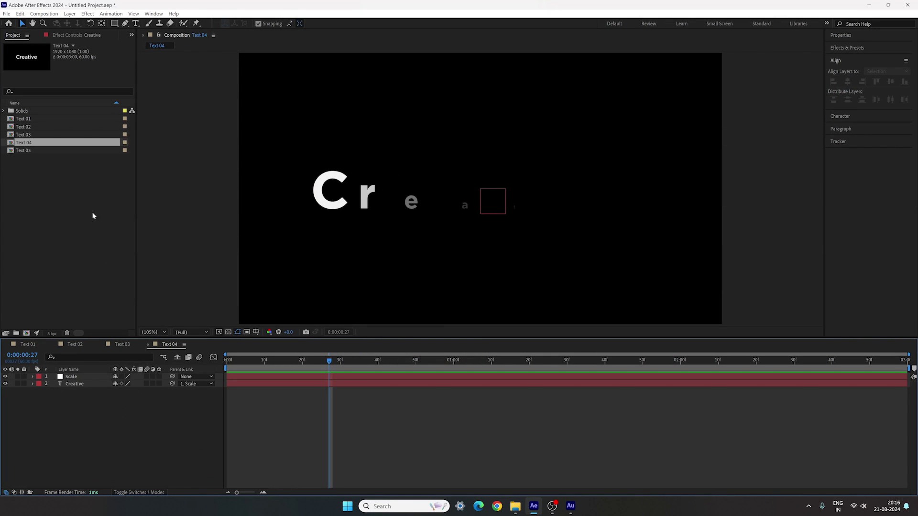
# - Open the Text 05 composition and return the current time to its first frame
pyautogui.click(31, 152)
pyautogui.doubleClick(22, 152)
pyautogui.moveTo(749, 361); pyautogui.dragTo(178, 383)
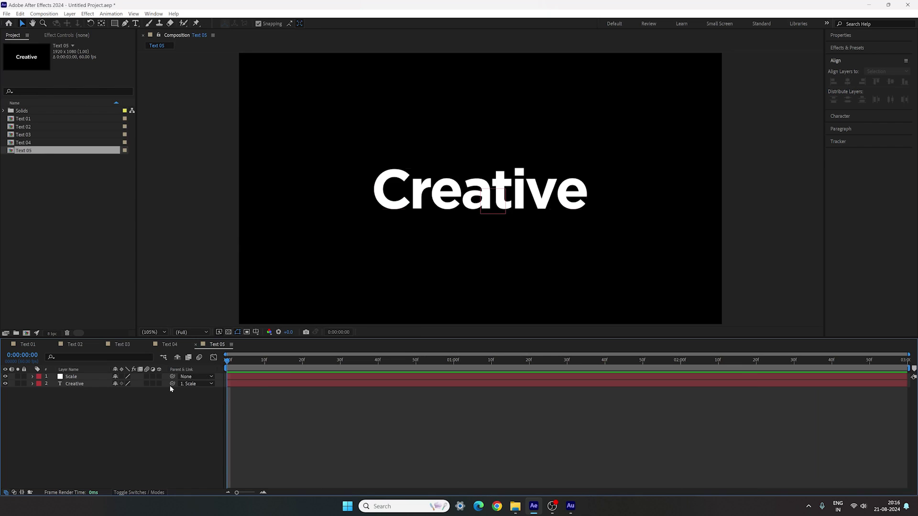
# - Enable per-character 3D on the Creative layer in Text 05 and add a Rotation animator
pyautogui.click(32, 384)
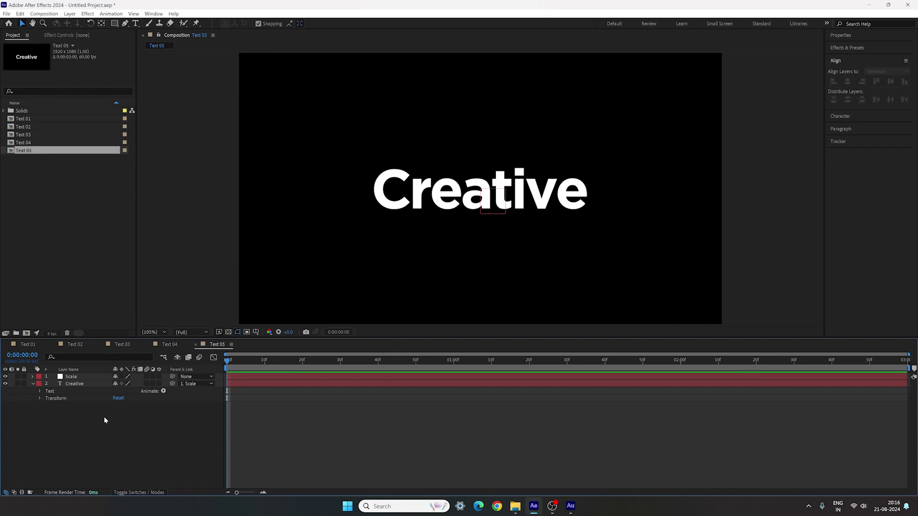
pyautogui.click(163, 392)
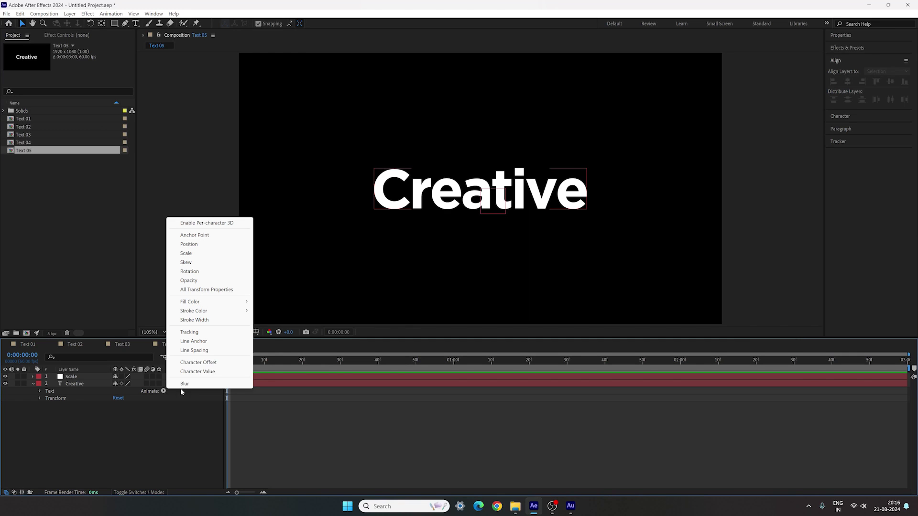
pyautogui.click(207, 224)
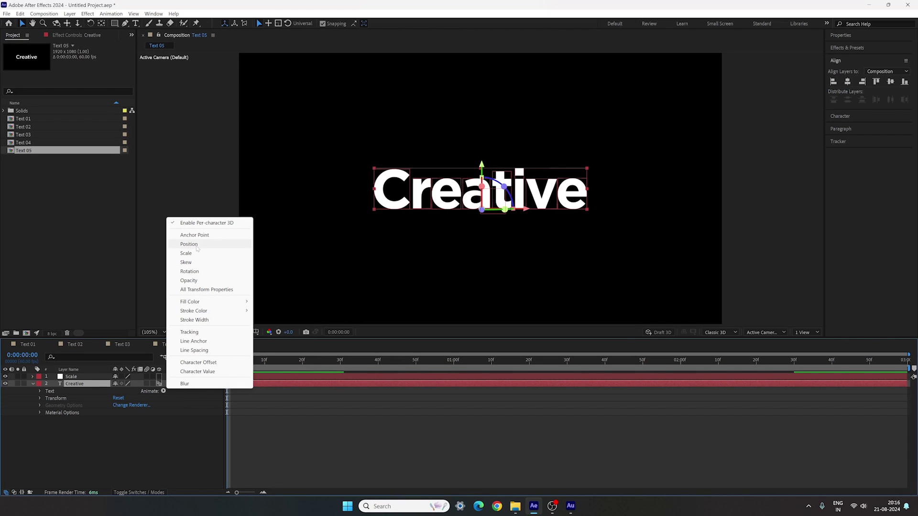
pyautogui.click(199, 272)
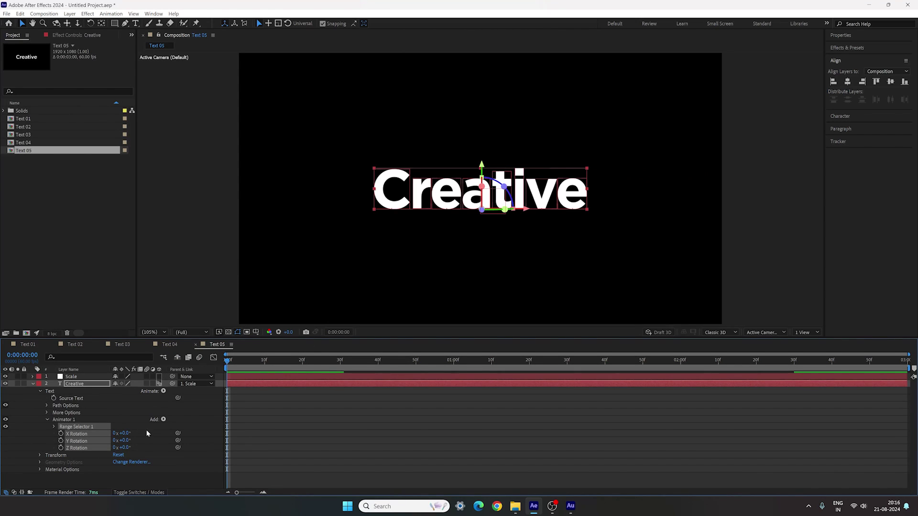
# - Delete the X Rotation and Z Rotation properties from Animator 1, keeping only Y Rotation
pyautogui.click(156, 445)
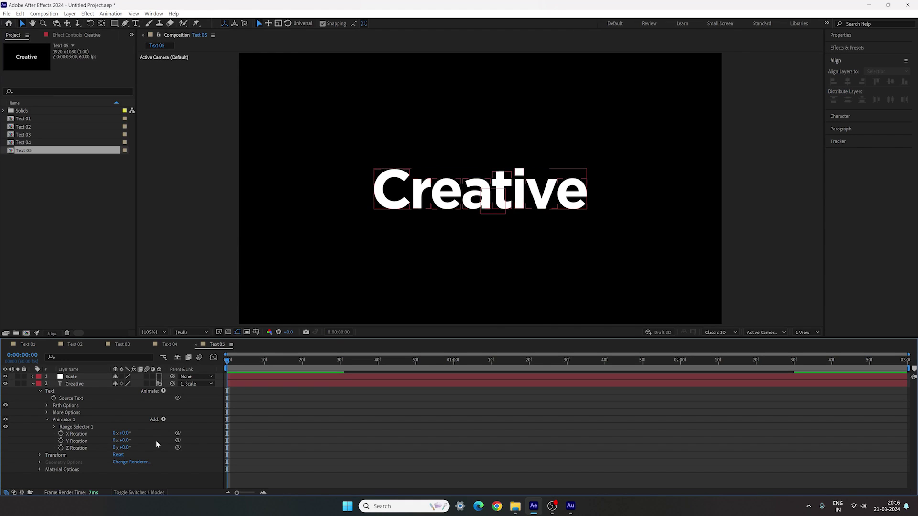
pyautogui.click(80, 435)
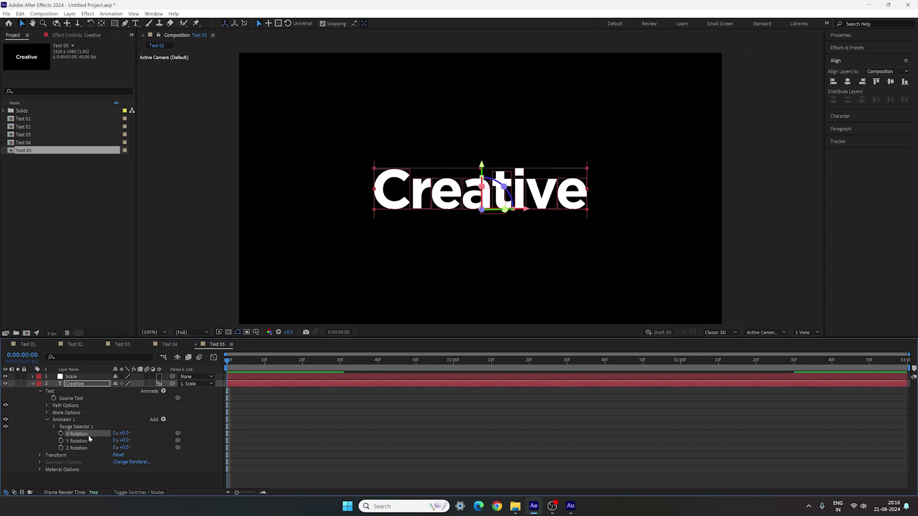
pyautogui.press('Delete')
pyautogui.click(80, 441)
pyautogui.press('Delete')
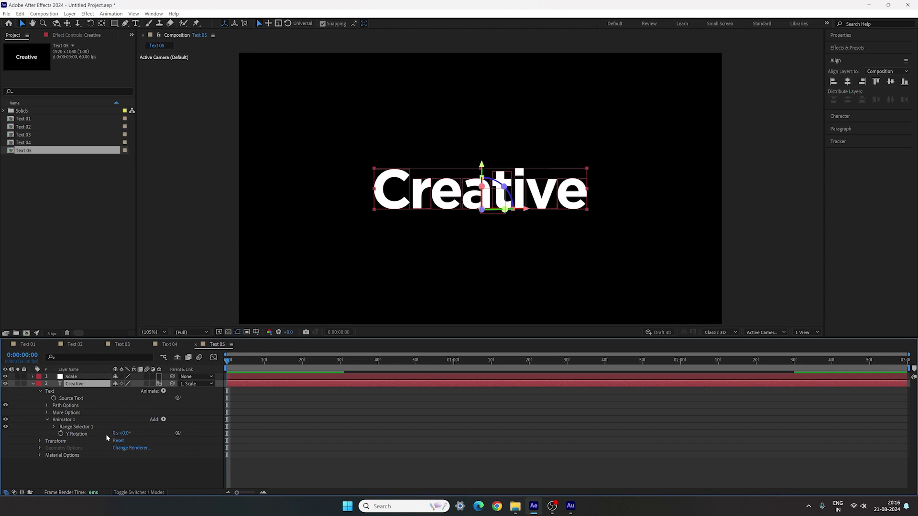
# - Add Opacity and Tracking properties to Animator 1 on the Creative layer
pyautogui.click(164, 420)
pyautogui.moveTo(181, 423)
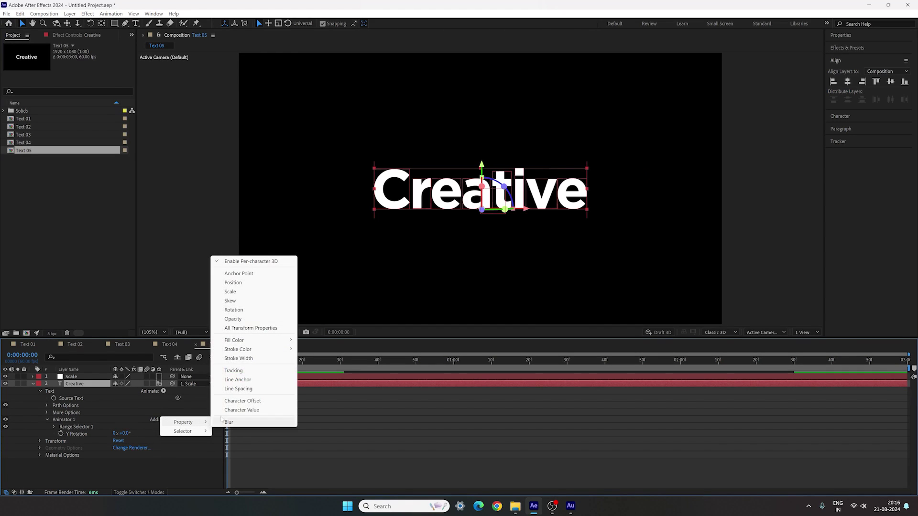
pyautogui.click(233, 319)
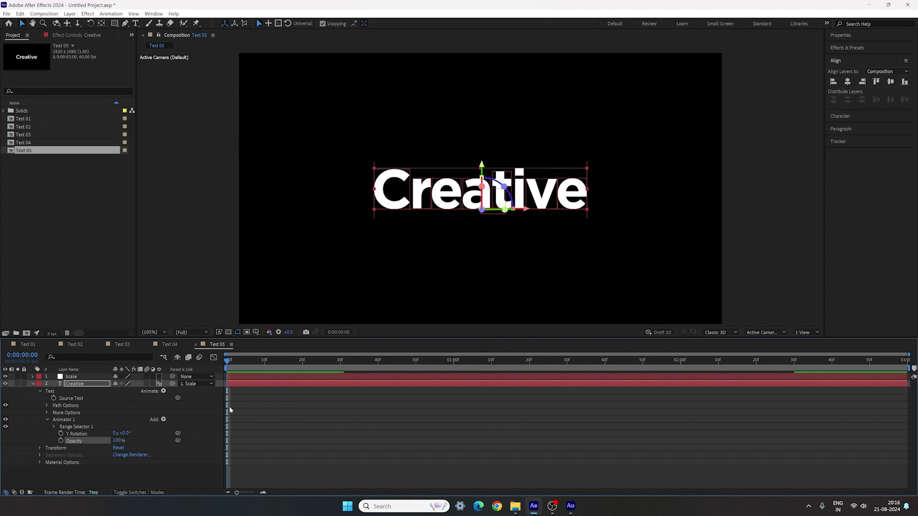
pyautogui.click(164, 420)
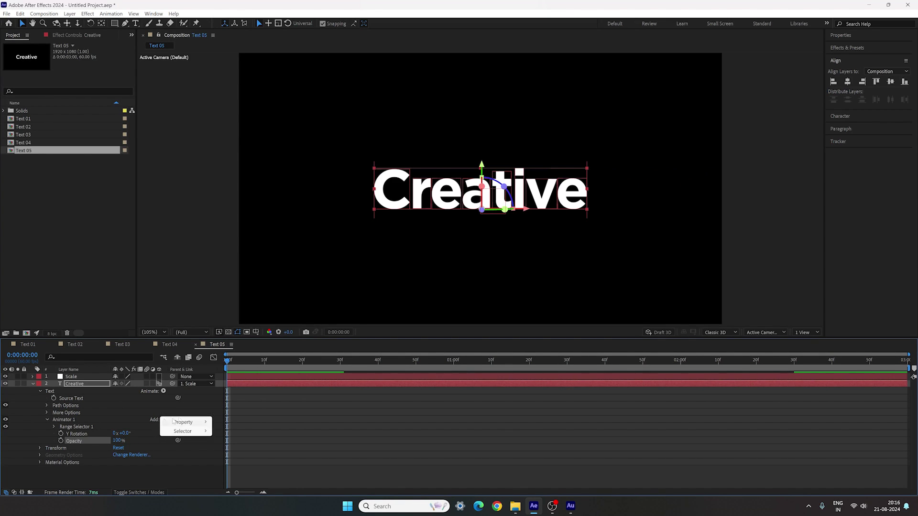
pyautogui.moveTo(205, 422)
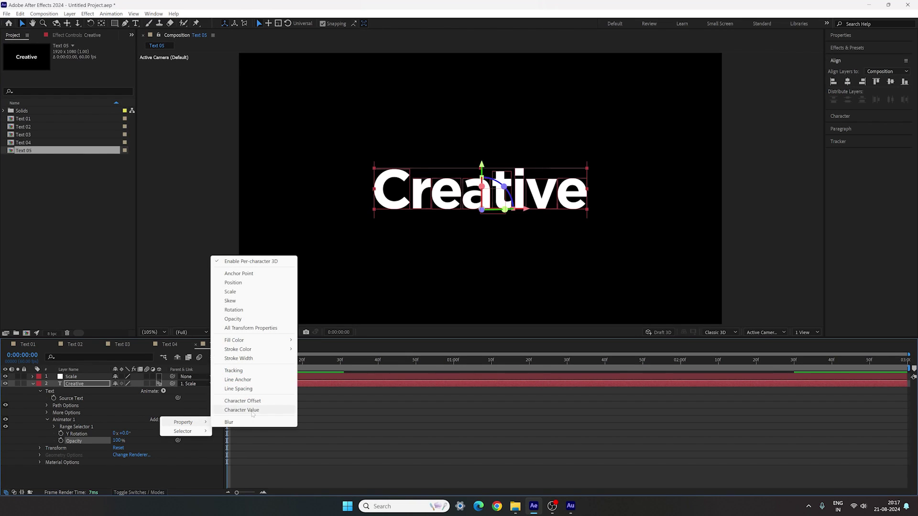
pyautogui.click(249, 371)
# - Set Animator 1's Y Rotation to -180°, Opacity to 0% and Tracking Amount to -60
pyautogui.click(226, 418)
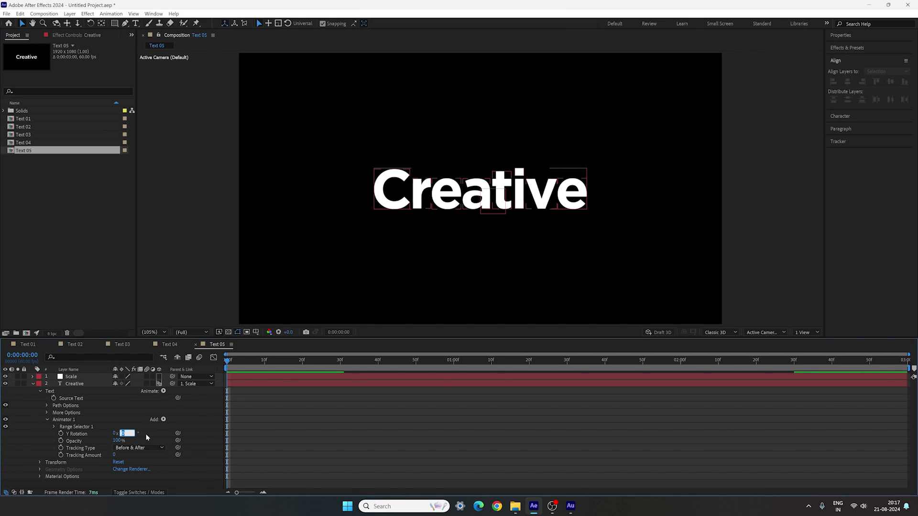
pyautogui.write('-180')
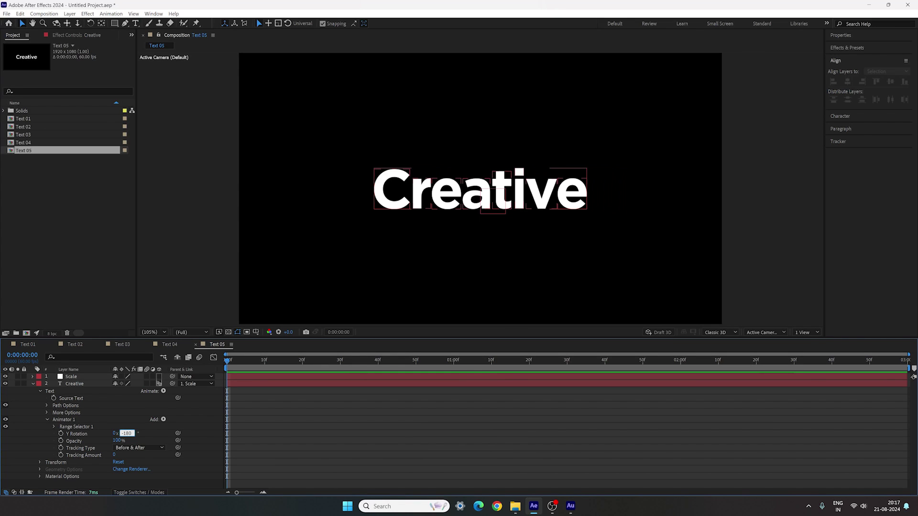
pyautogui.press('Return')
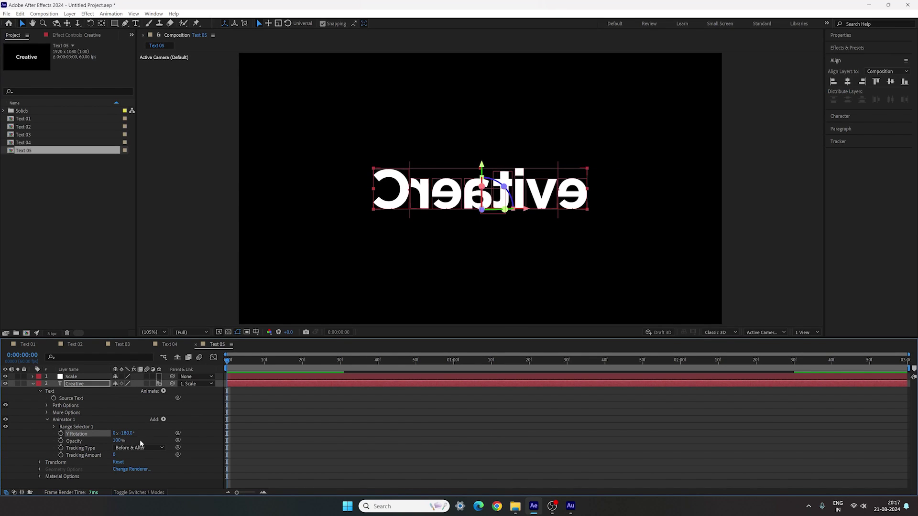
pyautogui.click(119, 440)
pyautogui.write('0')
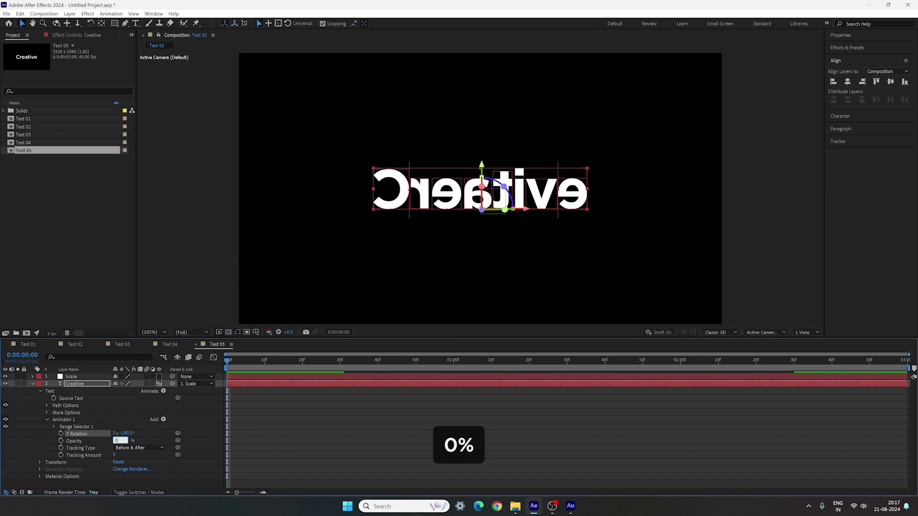
pyautogui.press('Return')
pyautogui.click(115, 455)
pyautogui.write('-60')
pyautogui.press('Return')
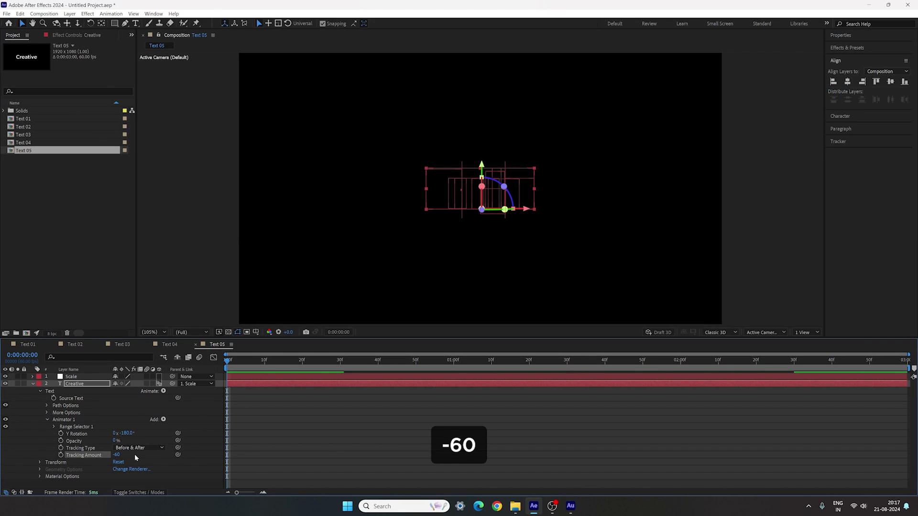
# - Keyframe Range Selector 1's Offset at 100% at the 0:00:01:00 mark
pyautogui.click(55, 427)
pyautogui.click(455, 366)
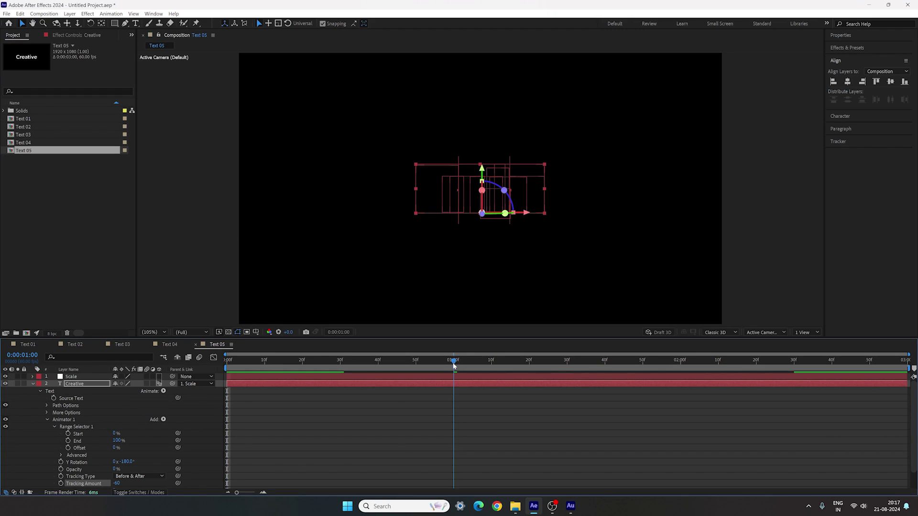
pyautogui.click(114, 448)
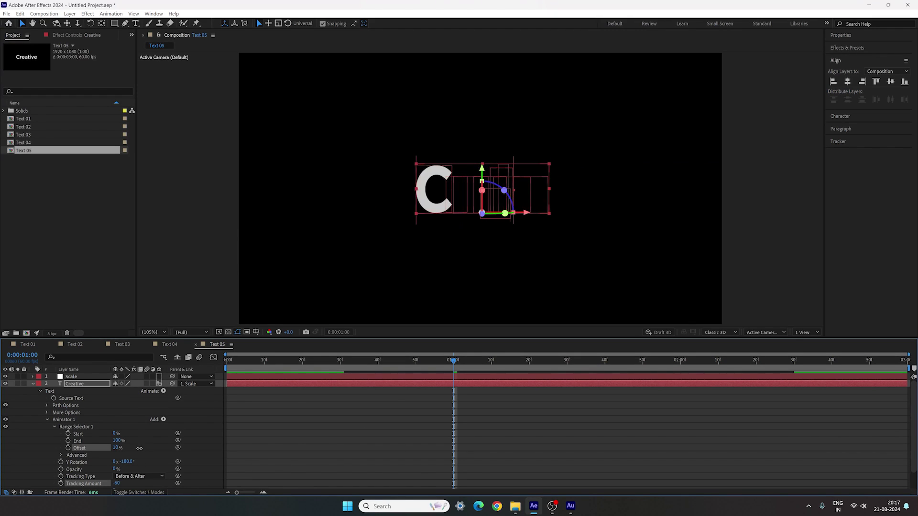
pyautogui.write('100')
pyautogui.press('Return')
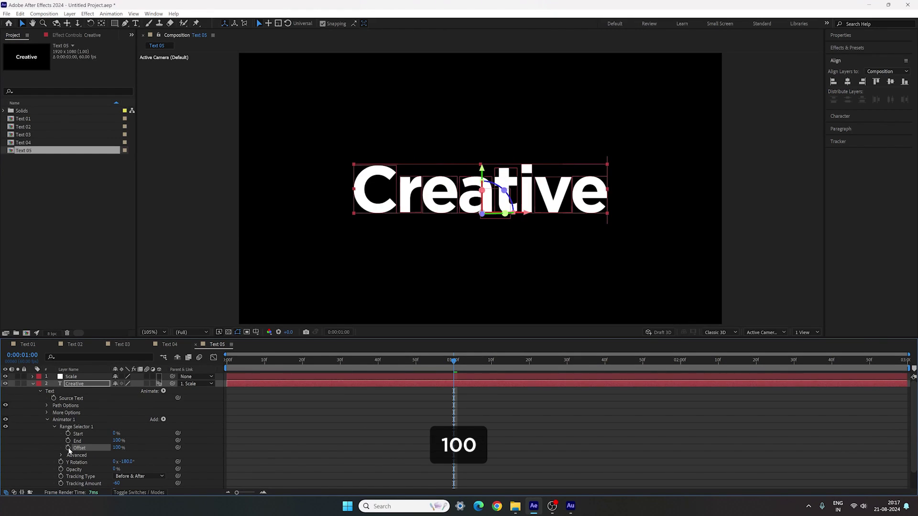
pyautogui.click(68, 448)
# - Keyframe the Range Selector Offset at -100% on the first frame and scrub through the reveal
pyautogui.moveTo(441, 371); pyautogui.dragTo(221, 371)
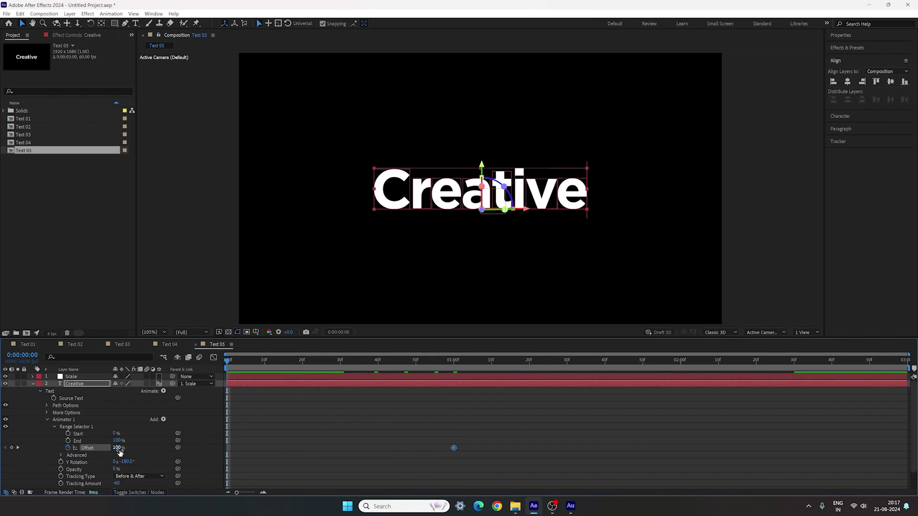
pyautogui.moveTo(120, 453); pyautogui.dragTo(21, 454)
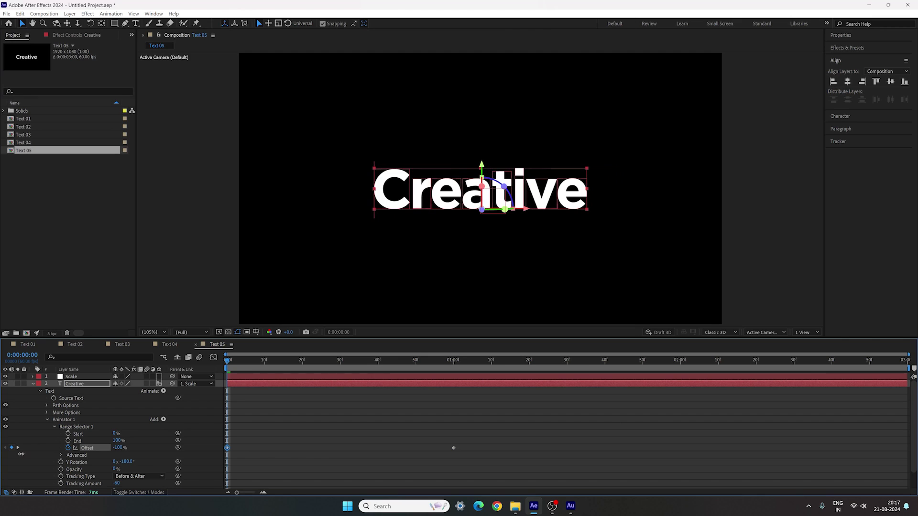
pyautogui.moveTo(233, 360); pyautogui.dragTo(477, 372)
# - In the Range Selector's advanced options, set Shape to Ramp Up, Ease High to 80% and Ease Low to 50%
pyautogui.click(61, 456)
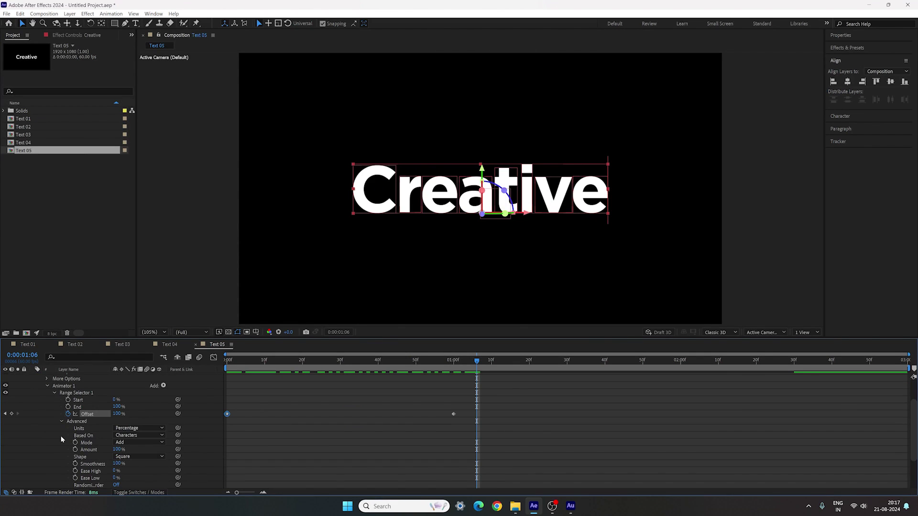
pyautogui.click(148, 458)
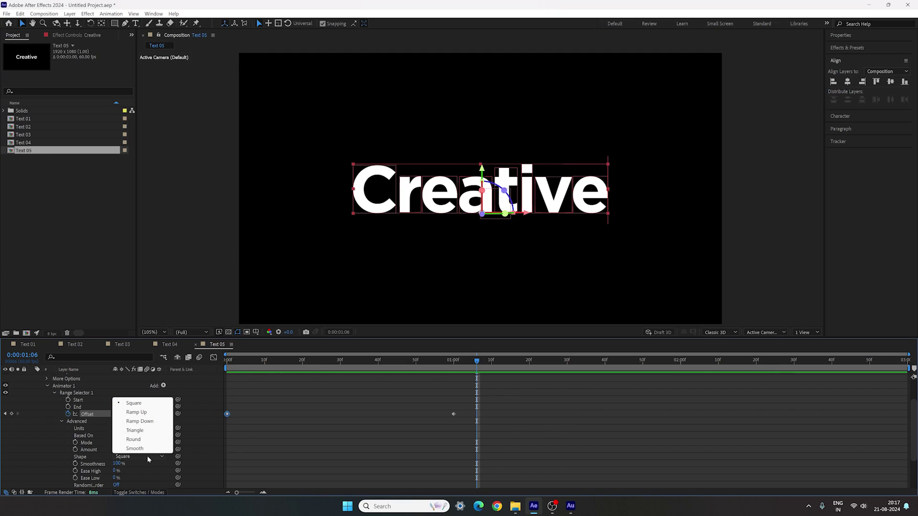
pyautogui.click(144, 412)
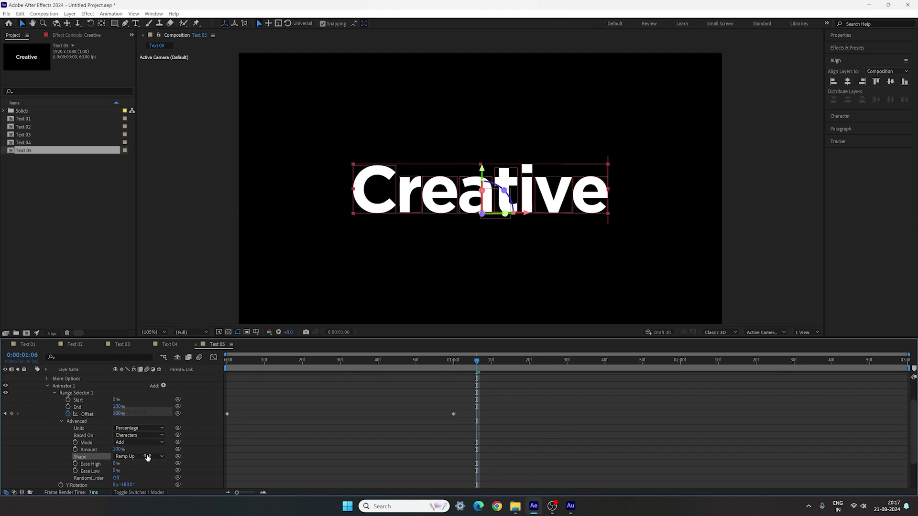
pyautogui.click(116, 464)
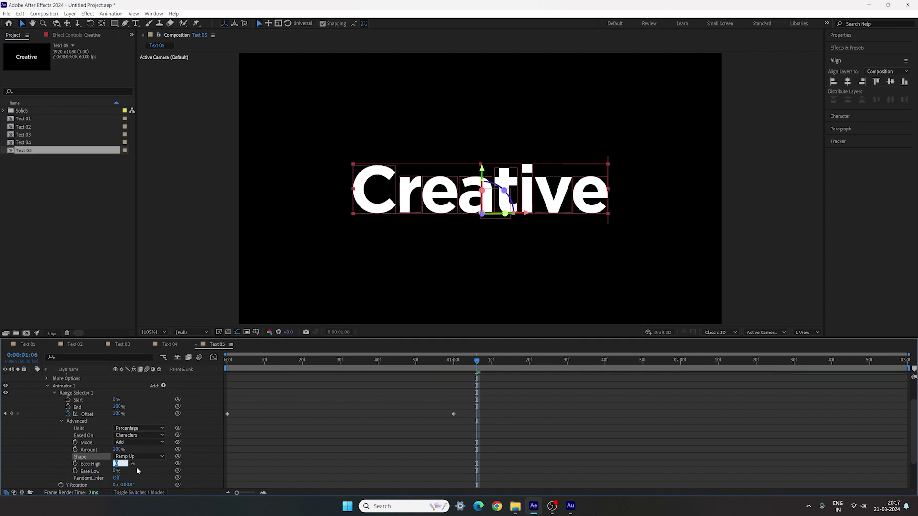
pyautogui.write('80')
pyautogui.click(117, 471)
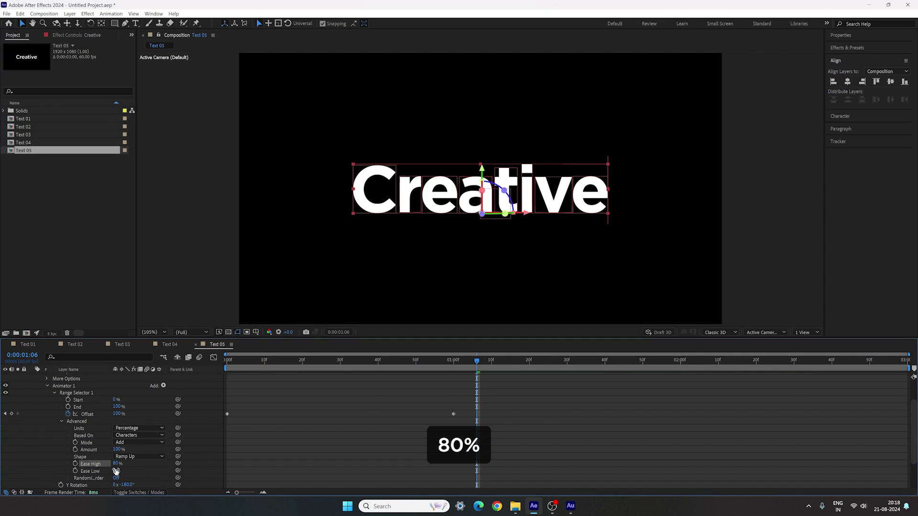
pyautogui.write('5')
pyautogui.press('Return')
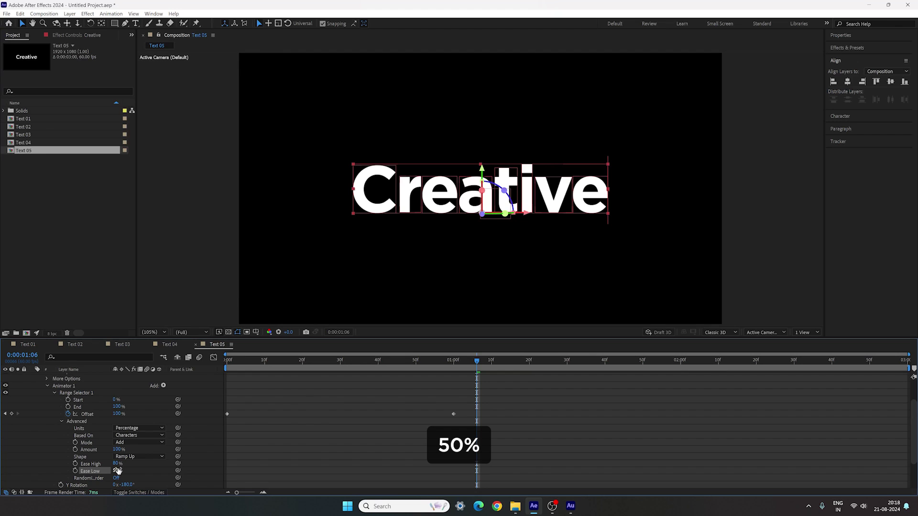
# - Preview the Text 05 reveal from the first frame and collapse the Creative layer's properties
pyautogui.press('Home')
pyautogui.press('space')
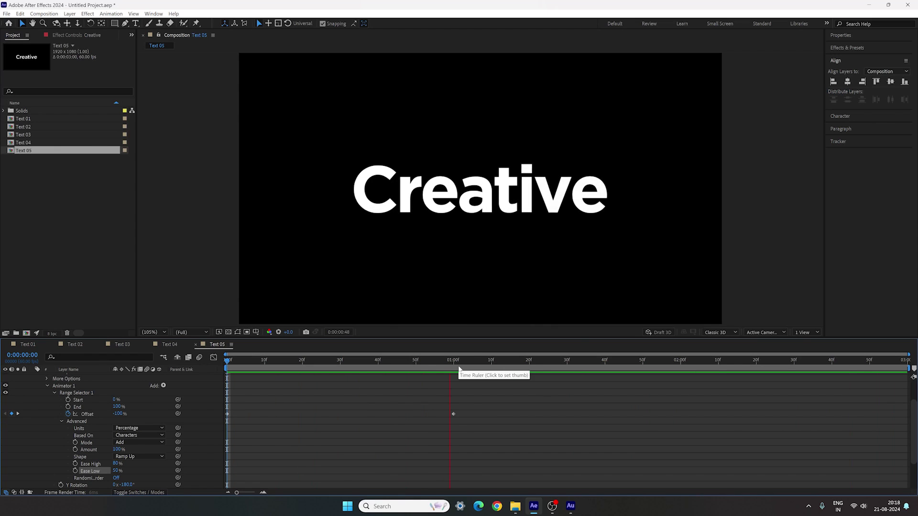
pyautogui.press('space')
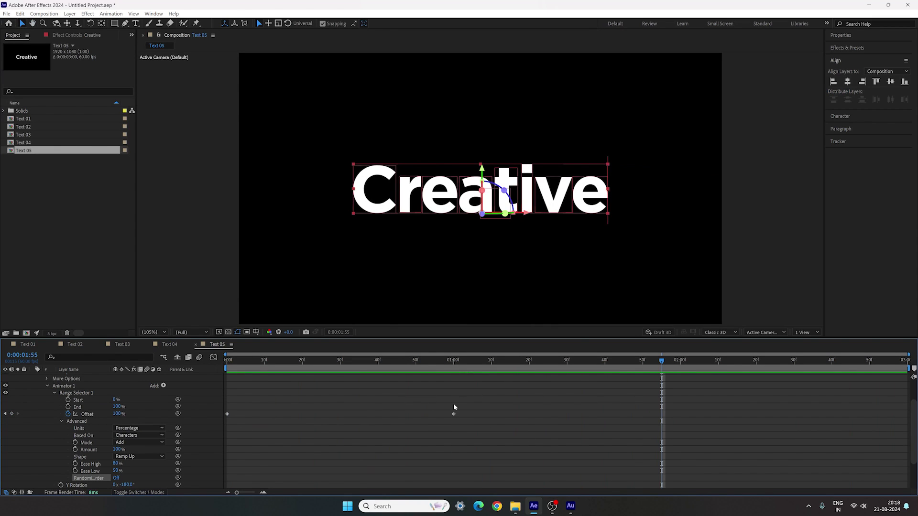
pyautogui.scroll(3, 193, 428)
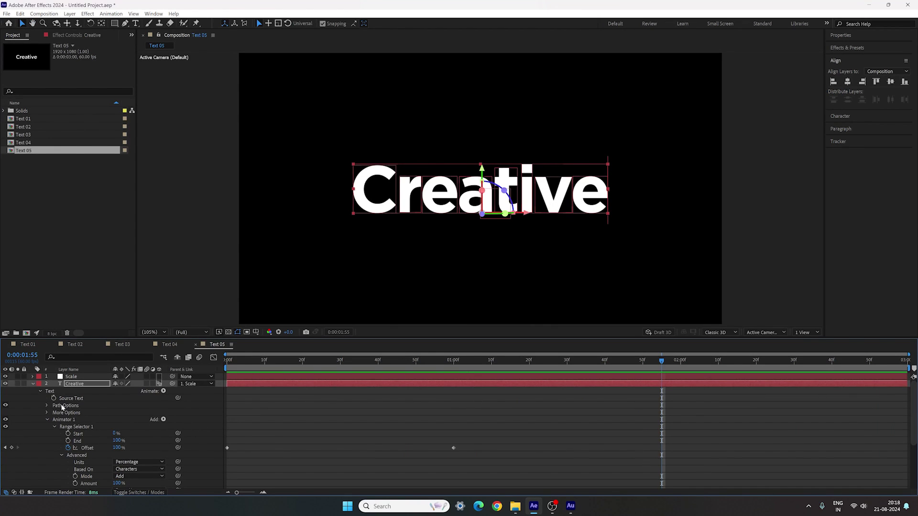
pyautogui.click(32, 384)
# - Switch back through the compositions to Text 01 and move the current time to 0:00:01:02
pyautogui.hotkey('shift', ',')
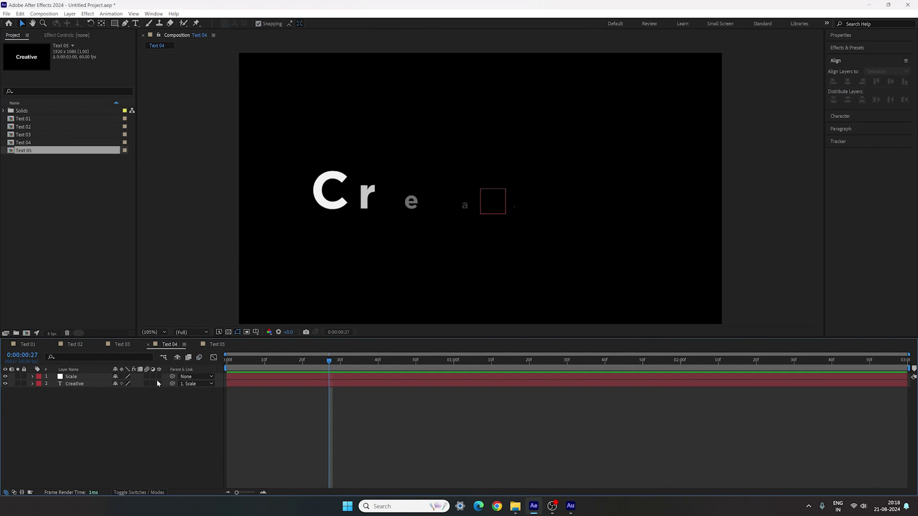
pyautogui.hotkey('shift', ',')
pyautogui.hotkey('shift', ',')
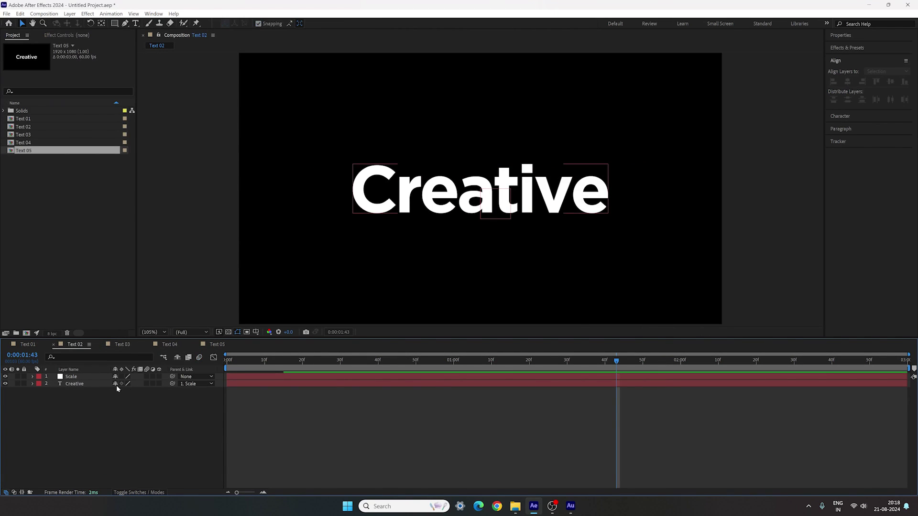
pyautogui.hotkey('shift', ',')
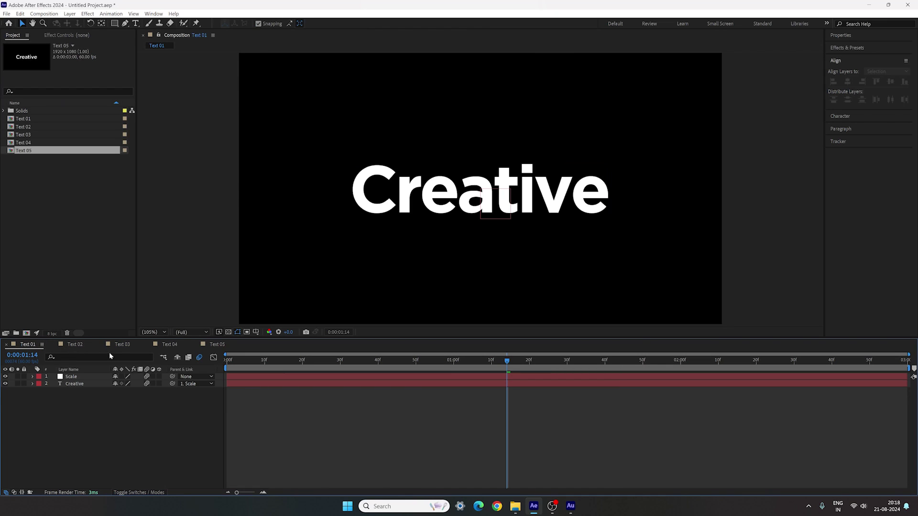
pyautogui.moveTo(442, 362)
pyautogui.mouseDown()
pyautogui.moveTo(250, 364)
pyautogui.moveTo(460, 373)
pyautogui.moveTo(457, 367)
pyautogui.mouseUp()
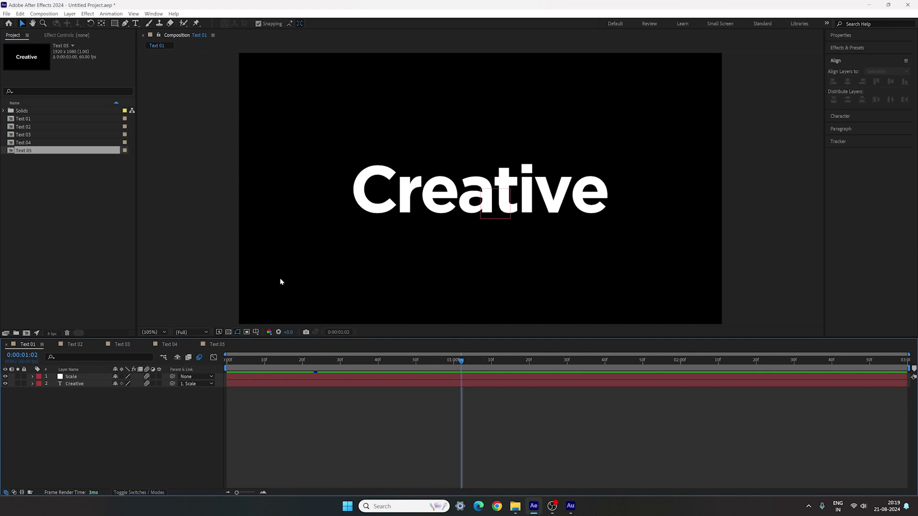
pyautogui.click(70, 14)
pyautogui.moveTo(98, 26)
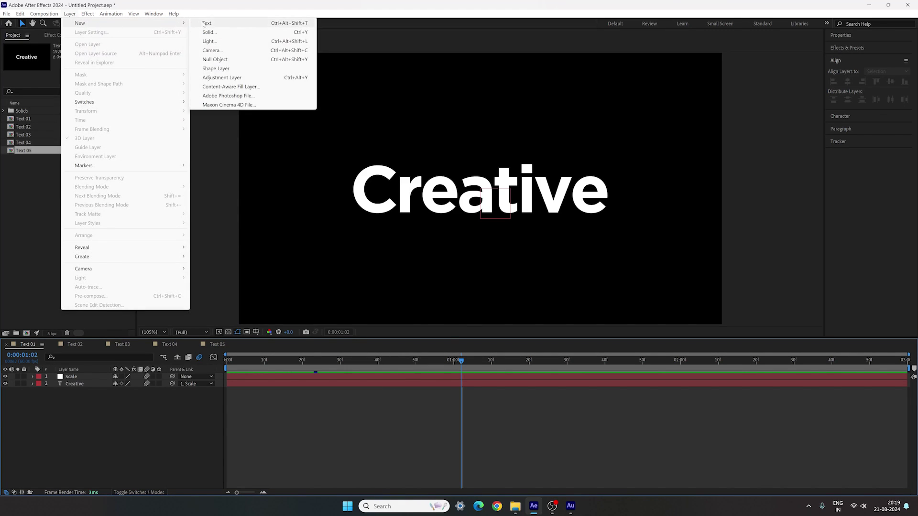
pyautogui.click(211, 33)
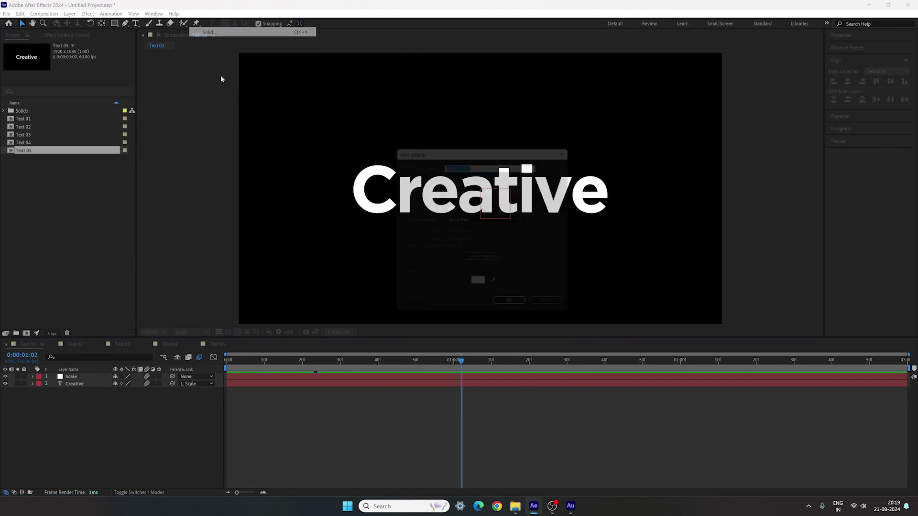
pyautogui.click(480, 289)
pyautogui.moveTo(457, 317); pyautogui.dragTo(341, 406)
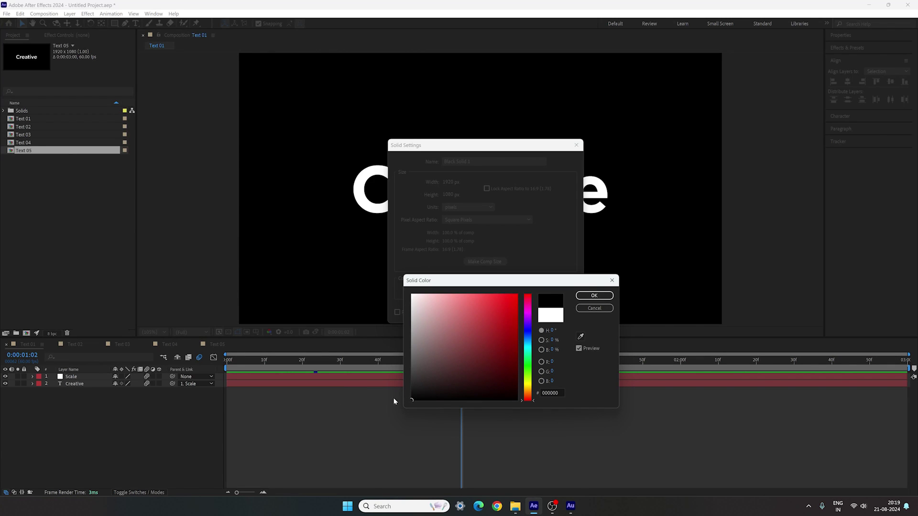
pyautogui.click(588, 296)
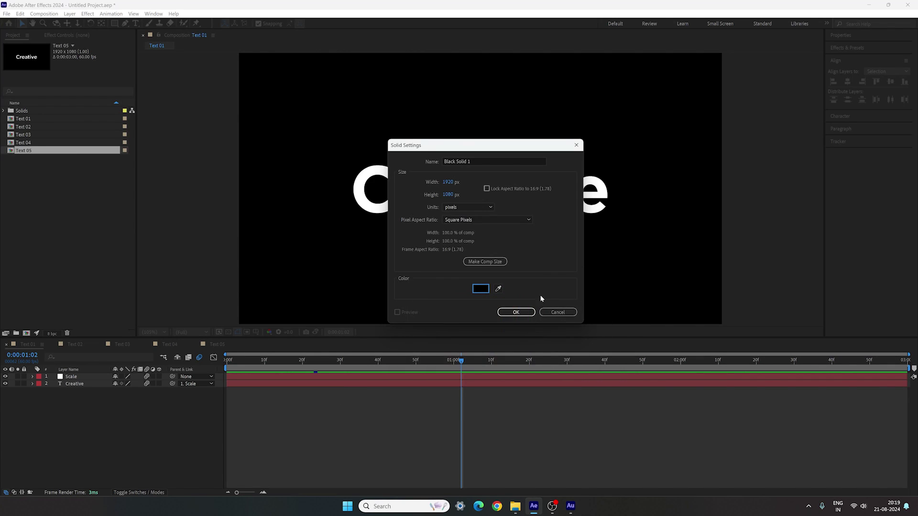
pyautogui.click(517, 312)
pyautogui.moveTo(79, 377)
pyautogui.mouseDown()
pyautogui.moveTo(78, 403)
pyautogui.moveTo(83, 392)
pyautogui.mouseUp()
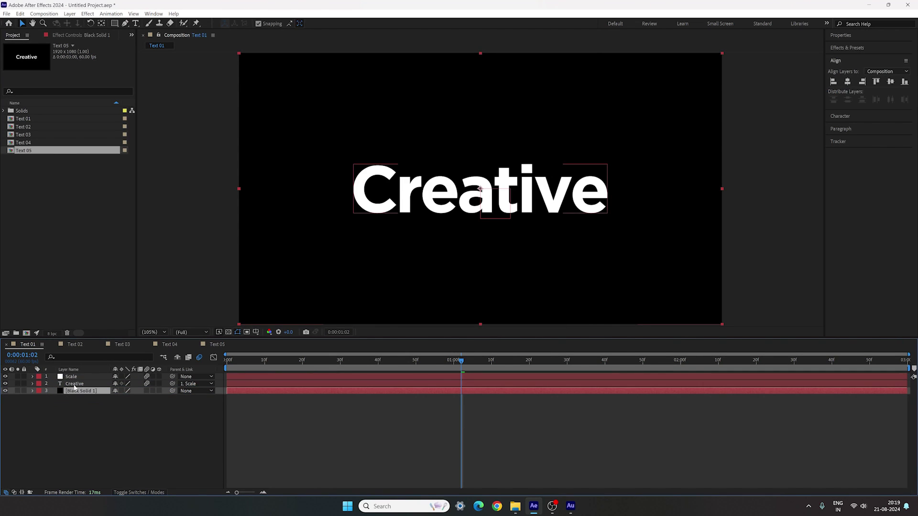
pyautogui.click(88, 410)
# - Preview the Text 01 animation over its black background and stop playback at 0:00:02:00
pyautogui.press('space')
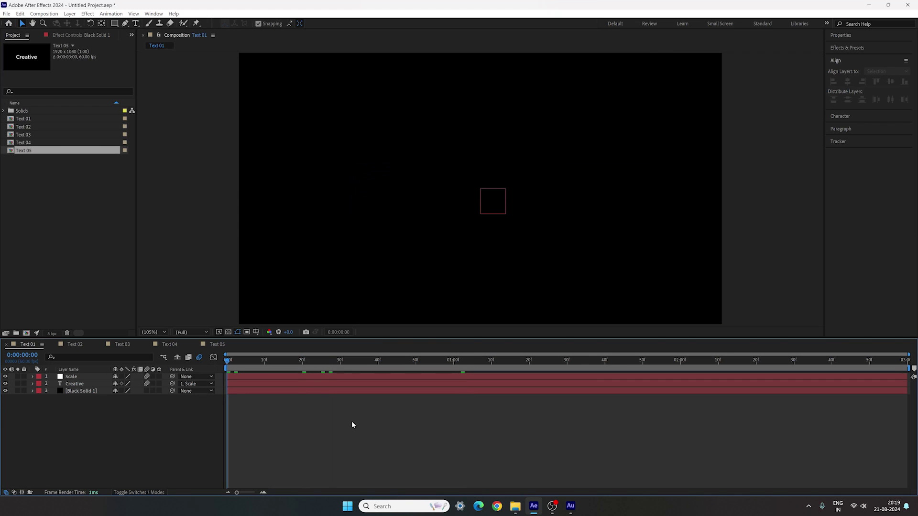
pyautogui.press('space')
pyautogui.press('space')
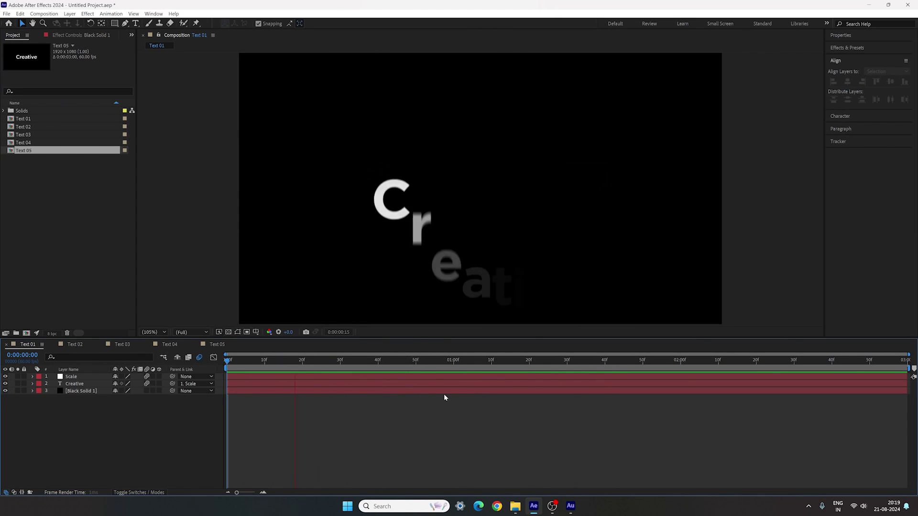
pyautogui.press('space')
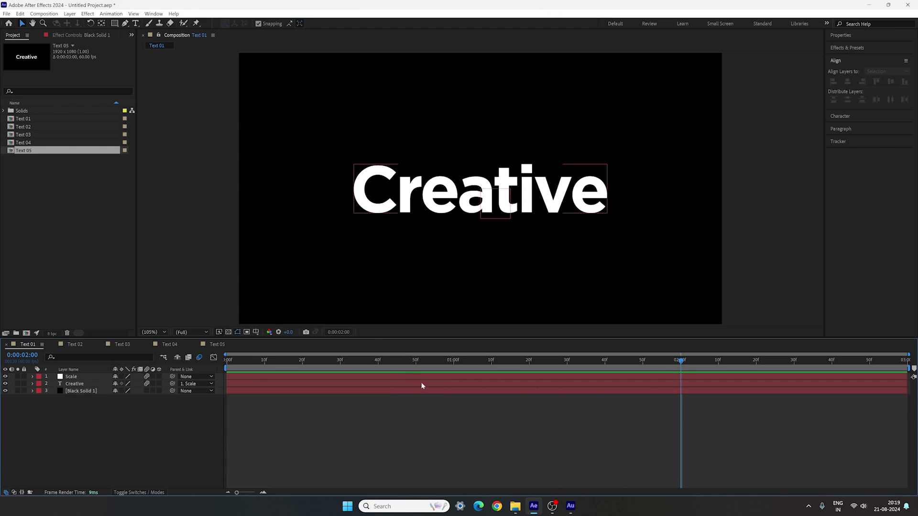
# - Create a white 1920 × 1080 solid in Text 02 and place it beneath the Creative layer
pyautogui.click(79, 348)
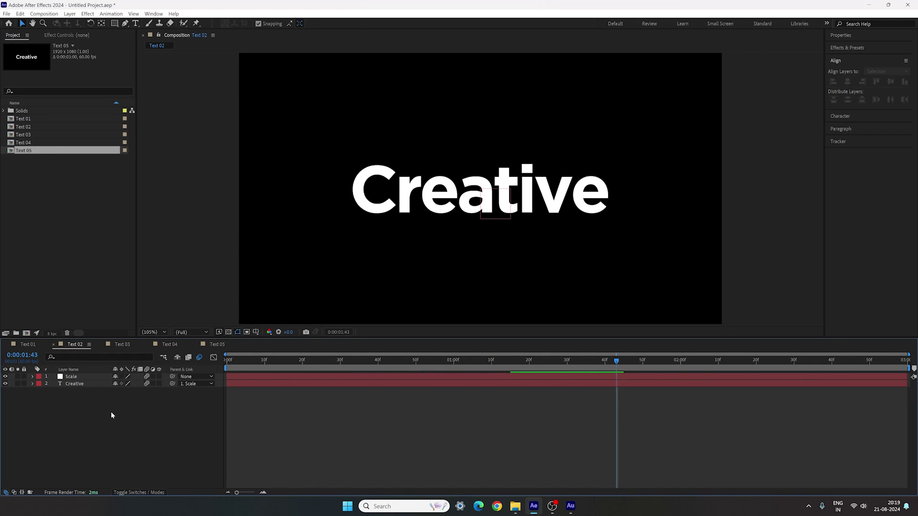
pyautogui.click(69, 13)
pyautogui.moveTo(95, 23)
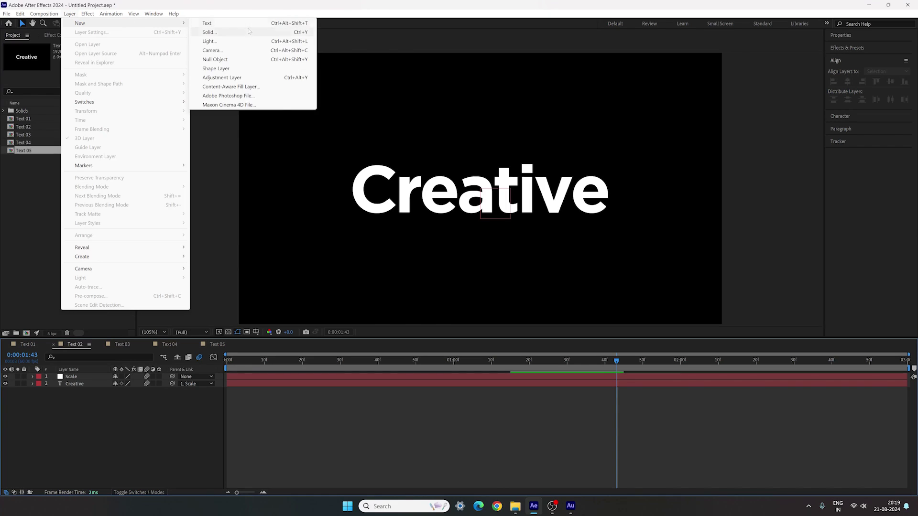
pyautogui.click(210, 32)
pyautogui.click(480, 289)
pyautogui.click(412, 296)
pyautogui.click(594, 296)
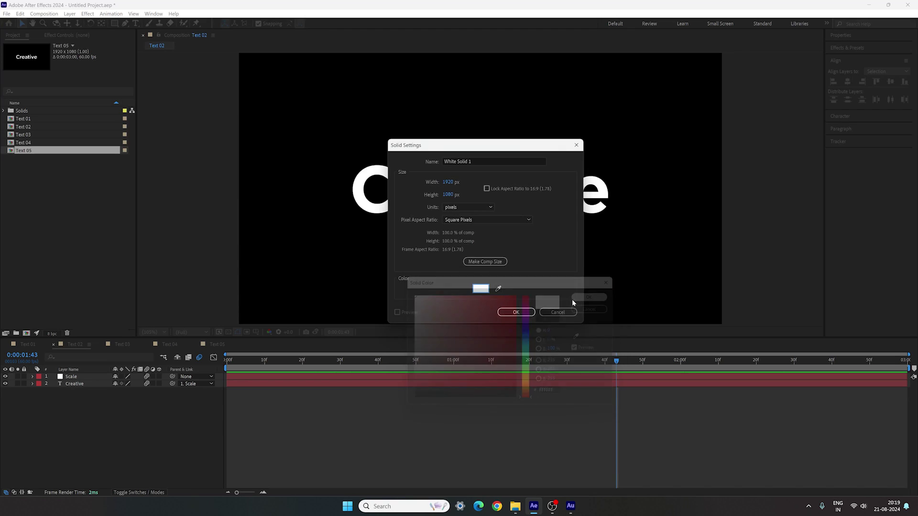
pyautogui.click(517, 311)
pyautogui.moveTo(87, 379)
pyautogui.mouseDown()
pyautogui.moveTo(84, 408)
pyautogui.moveTo(74, 385)
pyautogui.mouseUp()
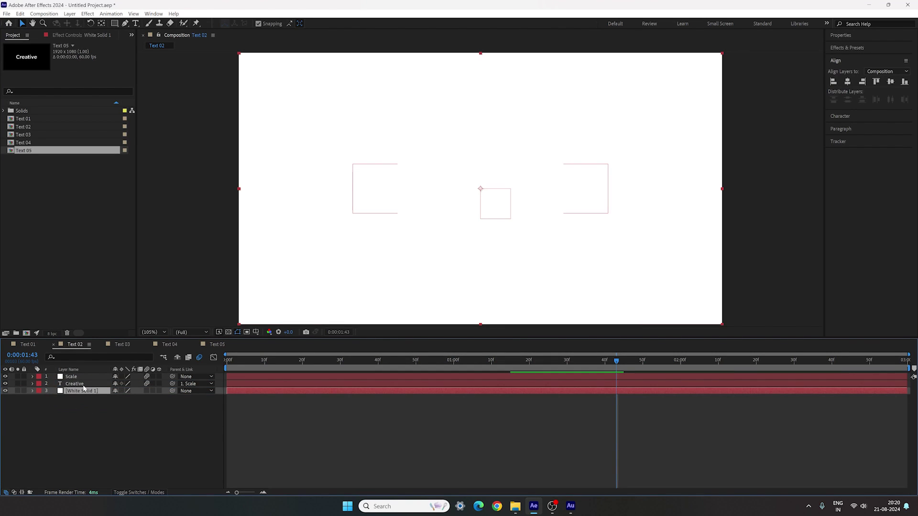
# - Set the Creative text's fill colour in Text 02 to black (000000) and preview the animation
pyautogui.click(71, 384)
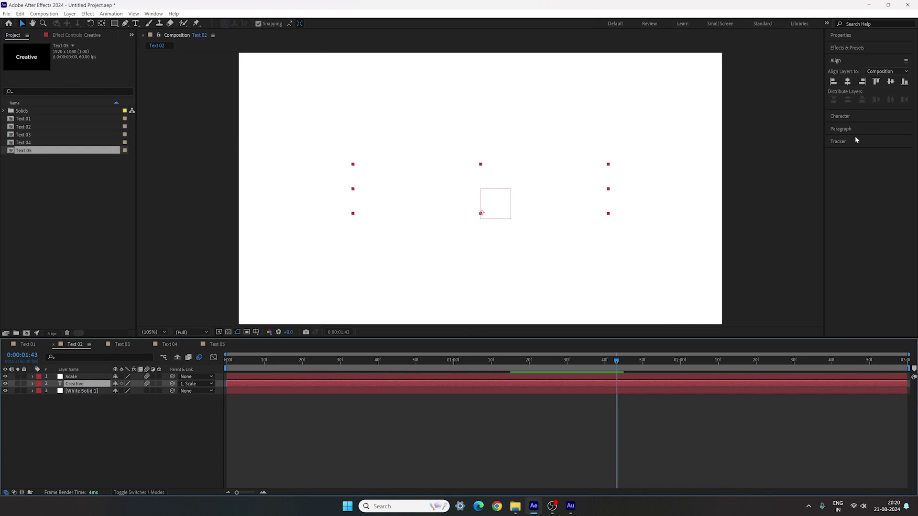
pyautogui.click(840, 116)
pyautogui.click(896, 89)
pyautogui.moveTo(459, 332)
pyautogui.mouseDown()
pyautogui.moveTo(432, 339)
pyautogui.moveTo(412, 378)
pyautogui.moveTo(365, 410)
pyautogui.mouseUp()
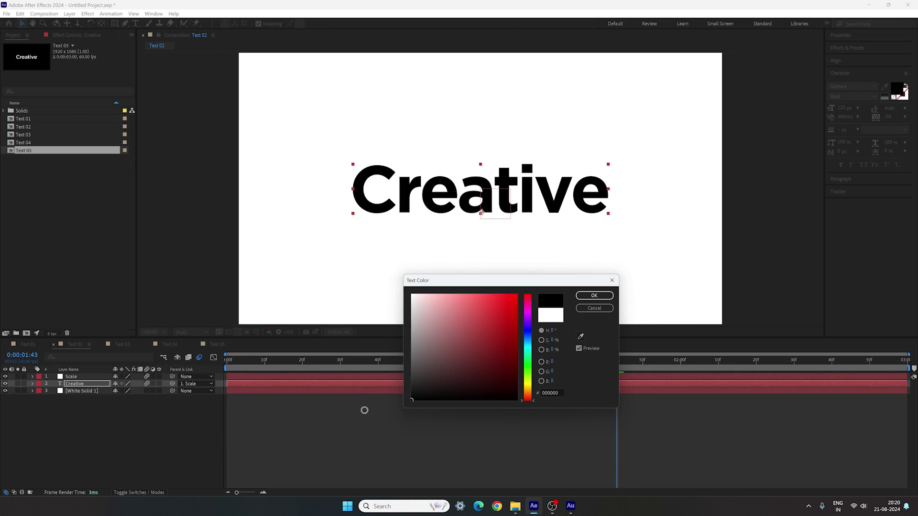
pyautogui.click(594, 296)
pyautogui.click(138, 439)
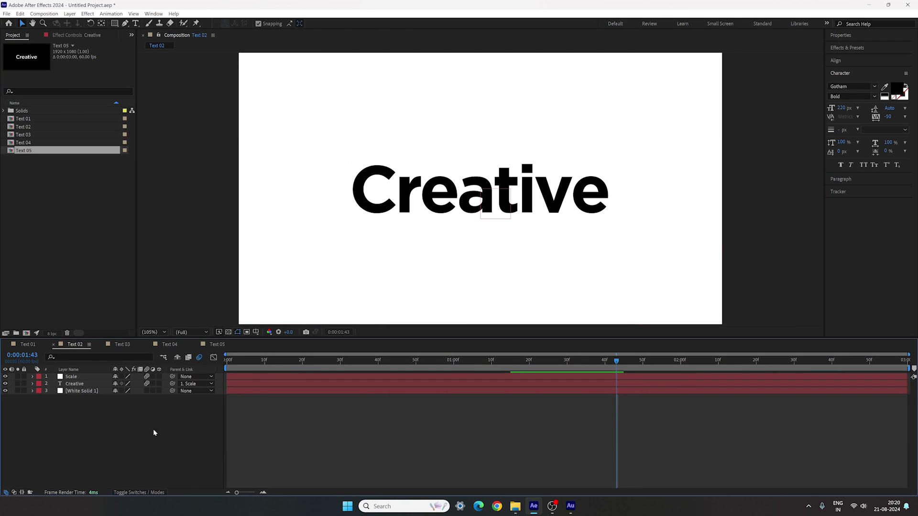
pyautogui.press('space')
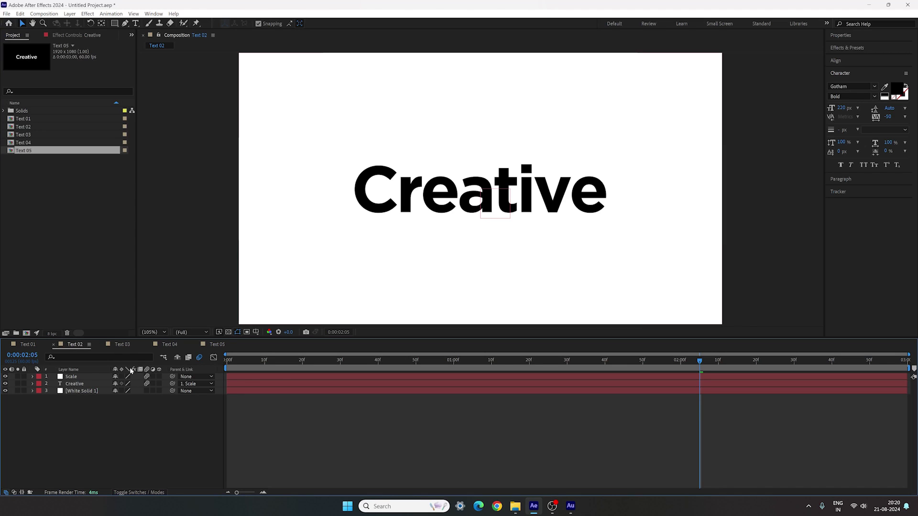
# - Add a new solid to Text 03 with the previous white settings and place it beneath the Creative layer
pyautogui.click(119, 344)
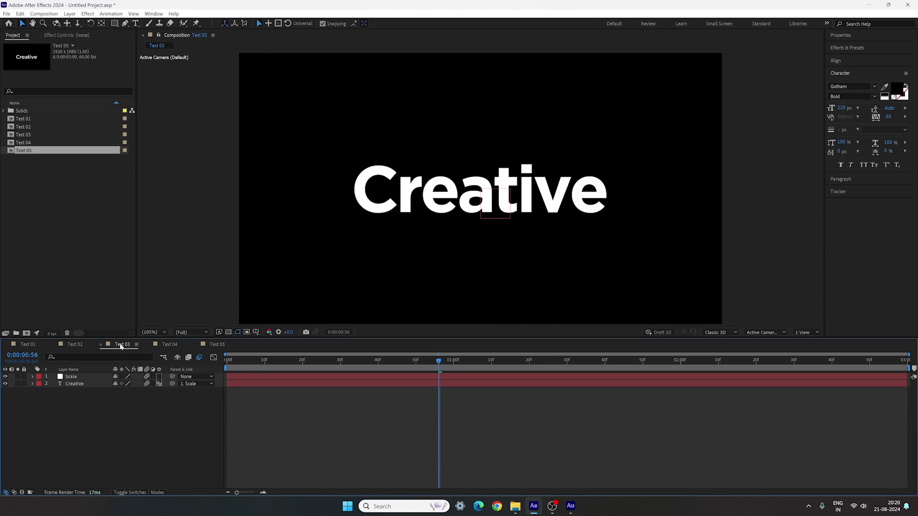
pyautogui.rightClick(113, 414)
pyautogui.moveTo(142, 314)
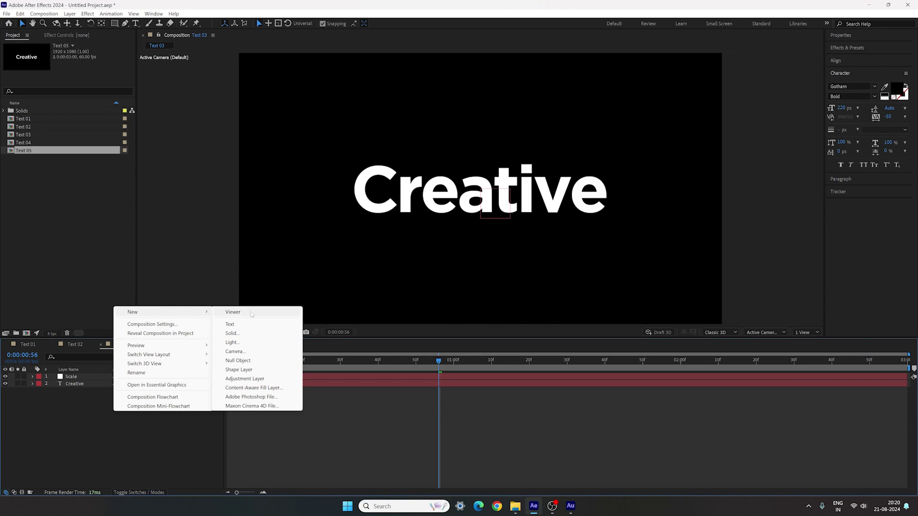
pyautogui.click(232, 333)
pyautogui.press('Return')
pyautogui.moveTo(81, 377); pyautogui.dragTo(82, 397)
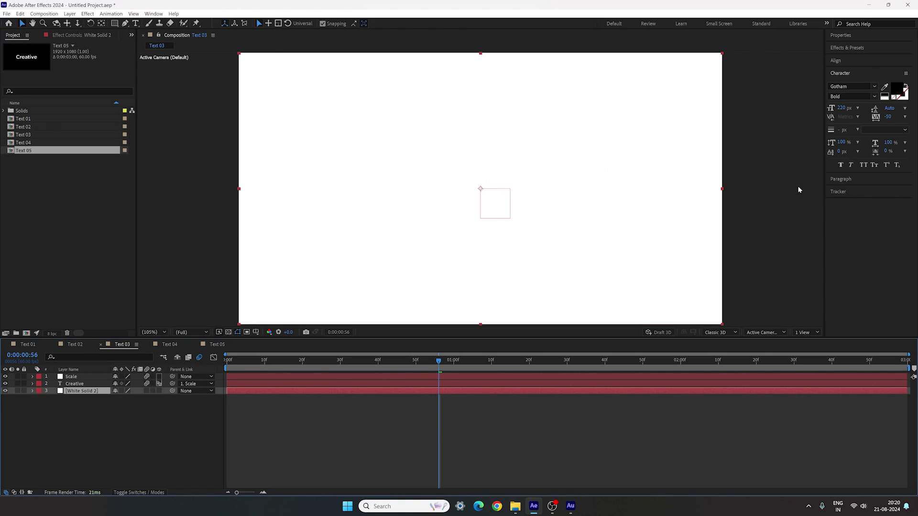
# - Apply the 4-Color Gradient effect to the white solid in Text 03
pyautogui.click(853, 48)
pyautogui.click(851, 58)
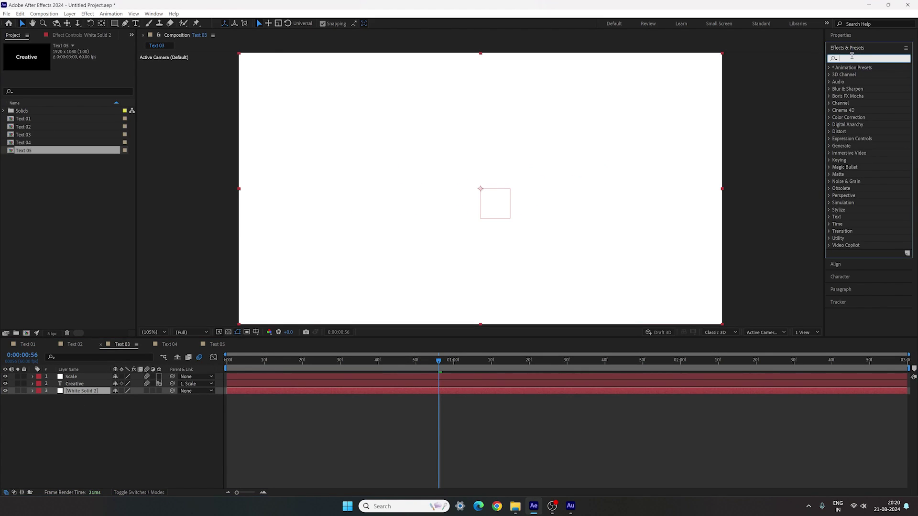
pyautogui.write('4')
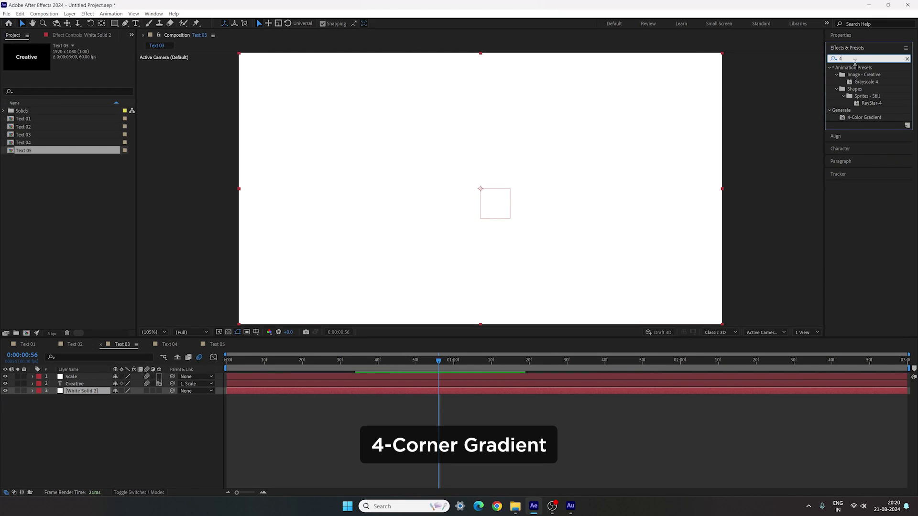
pyautogui.click(867, 118)
pyautogui.moveTo(867, 120); pyautogui.dragTo(82, 395)
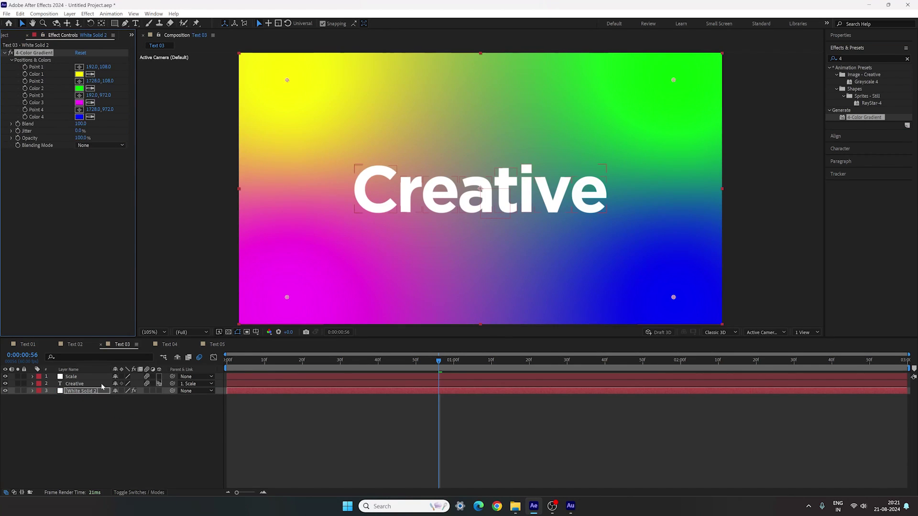
# - Set the gradient's Color 1 and Color 4 to black, Color 2 to violet and Color 3 to mint green
pyautogui.click(79, 75)
pyautogui.click(594, 296)
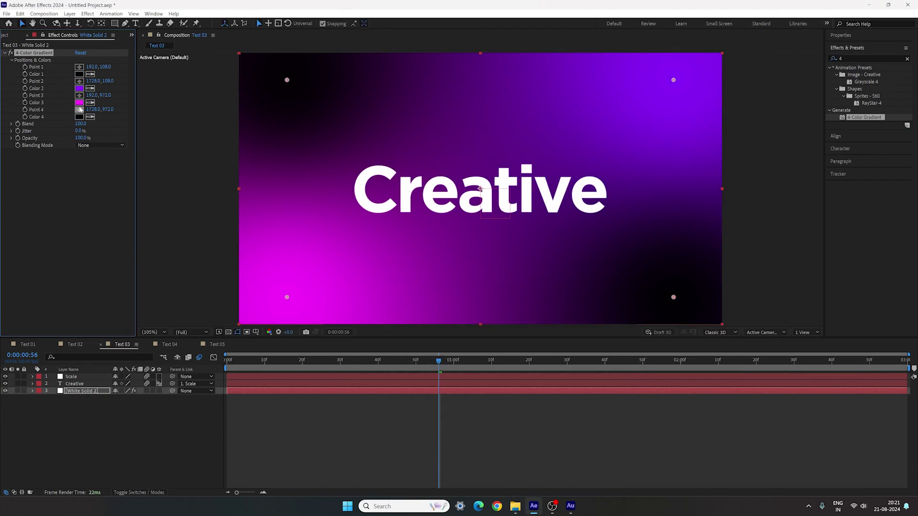
pyautogui.click(79, 102)
pyautogui.moveTo(528, 309); pyautogui.dragTo(535, 352)
pyautogui.click(594, 296)
# - Move gradient Point 2 to about 2025, 75 and Point 3 to about -14, 1033, then preview Text 03
pyautogui.moveTo(674, 80); pyautogui.dragTo(748, 72)
pyautogui.moveTo(287, 297); pyautogui.dragTo(236, 312)
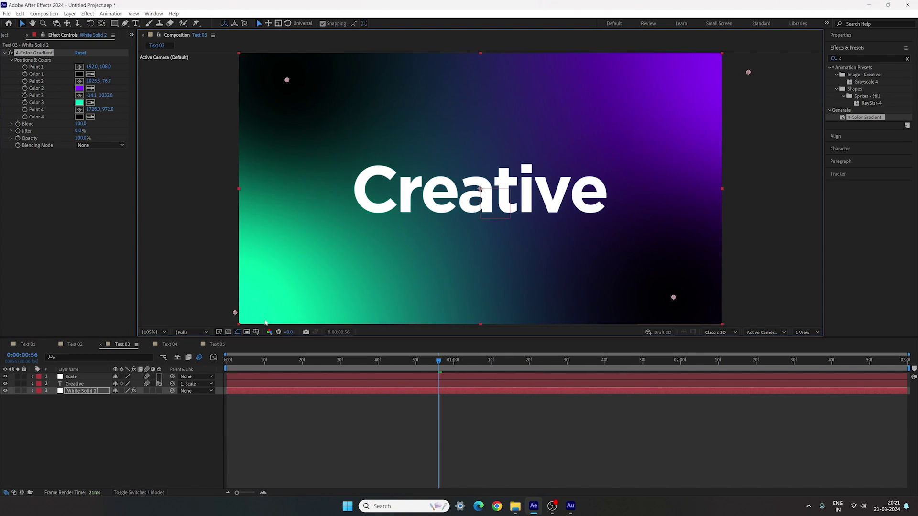
pyautogui.press('space')
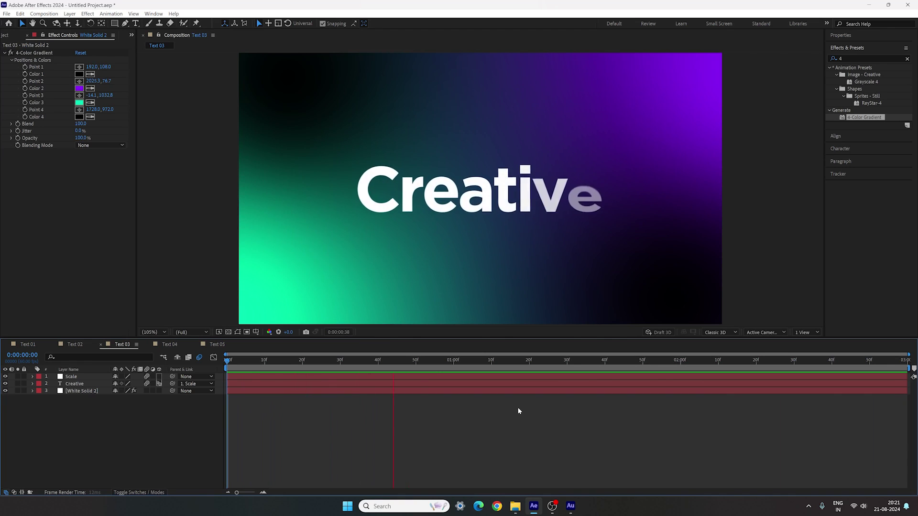
pyautogui.press('space')
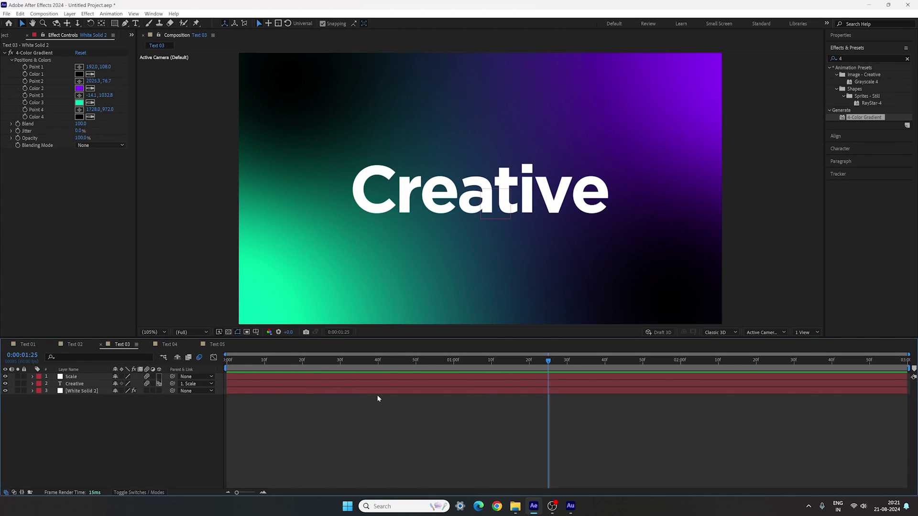
# - Add the dark-7783241 image from the Assets folder to Text 04 and place it beneath the Creative layer
pyautogui.click(178, 346)
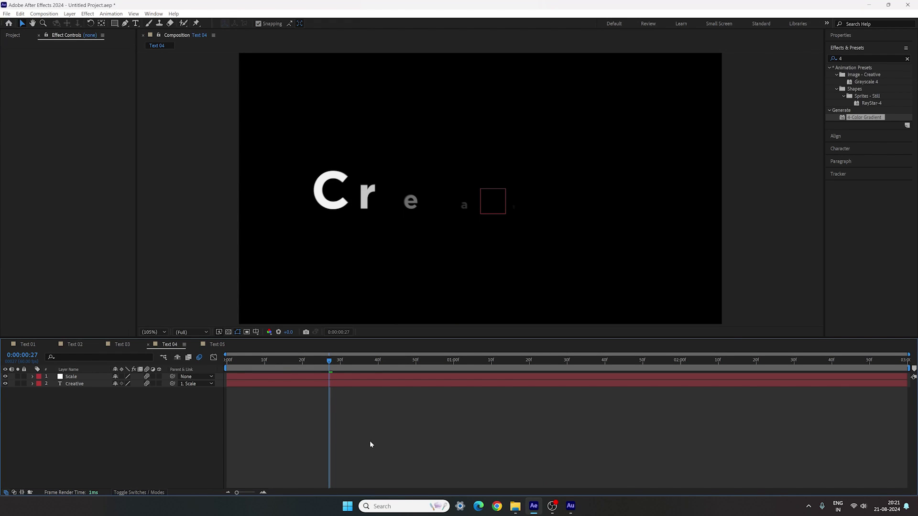
pyautogui.click(515, 506)
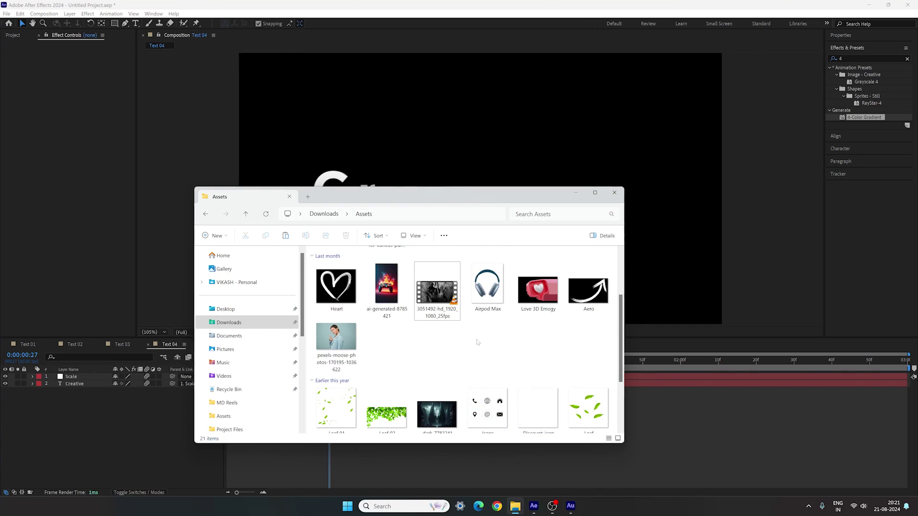
pyautogui.moveTo(447, 414); pyautogui.dragTo(87, 451)
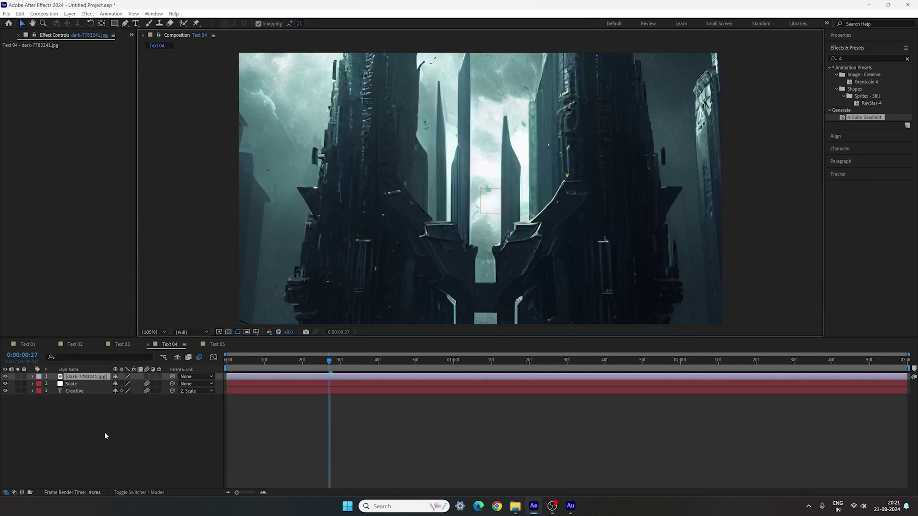
pyautogui.moveTo(86, 376); pyautogui.dragTo(85, 397)
# - Scale the background image down to about 55% and set a Scale keyframe at 0:00:02:59
pyautogui.press('s')
pyautogui.moveTo(137, 398); pyautogui.dragTo(4, 400)
pyautogui.moveTo(137, 402); pyautogui.dragTo(94, 404)
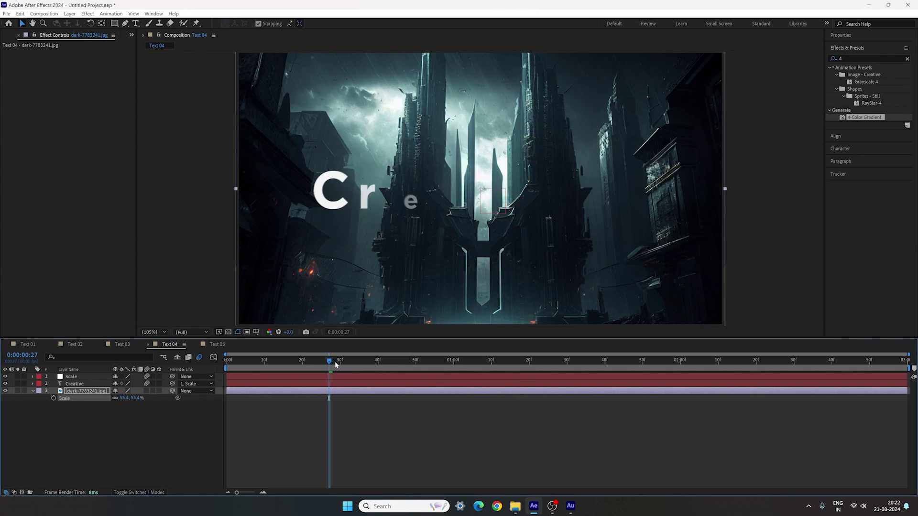
pyautogui.moveTo(334, 362); pyautogui.dragTo(904, 361)
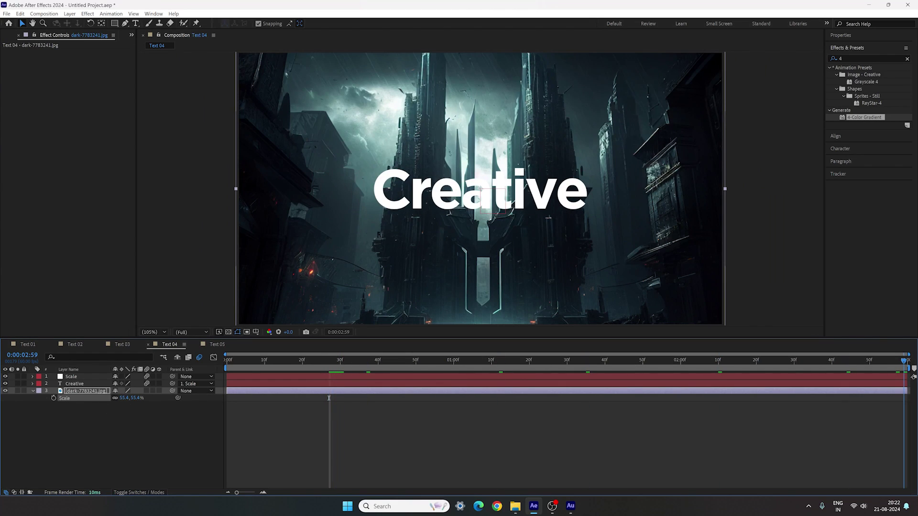
pyautogui.click(54, 398)
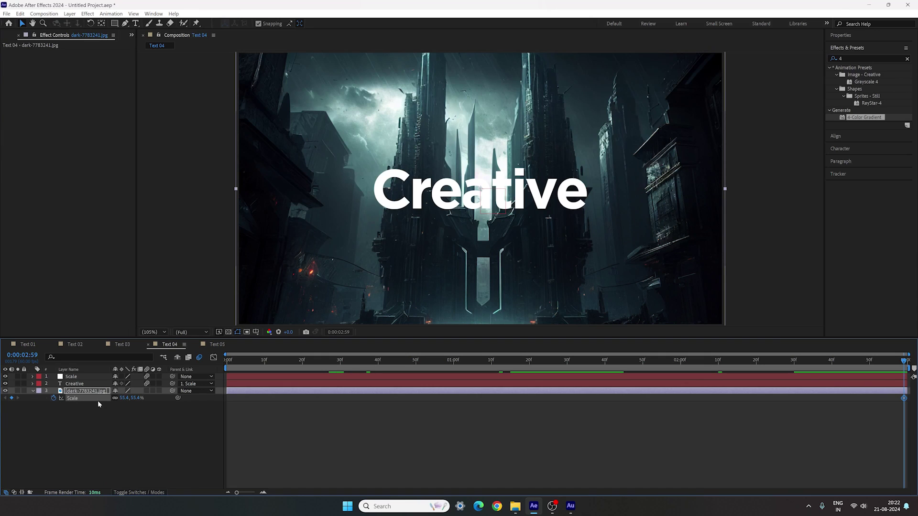
# - Set the background image's scale to 65% at the first frame of Text 04
pyautogui.press('Home')
pyautogui.click(138, 399)
pyautogui.write('65')
pyautogui.press('Return')
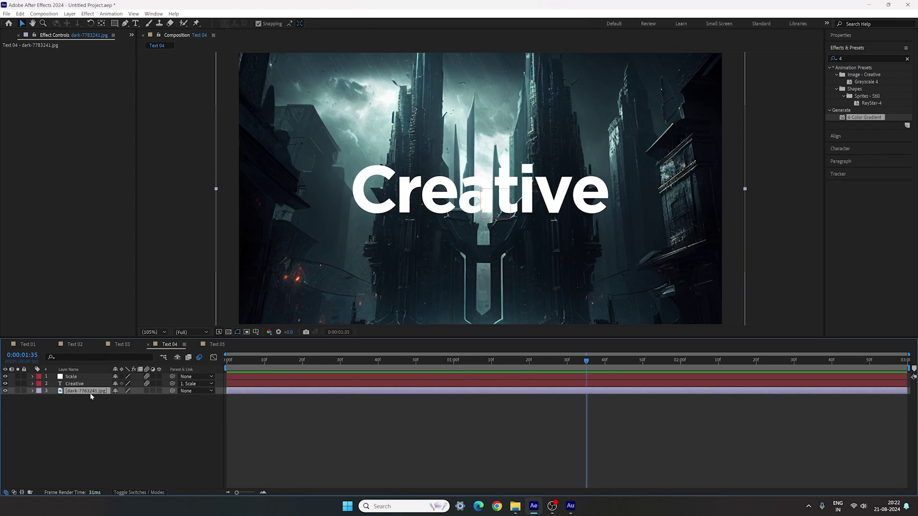
# - Set the opacity of the dark-7783241 image layer in Text 04 to 20%
pyautogui.press('t')
pyautogui.click(118, 399)
pyautogui.write('20')
pyautogui.press('Return')
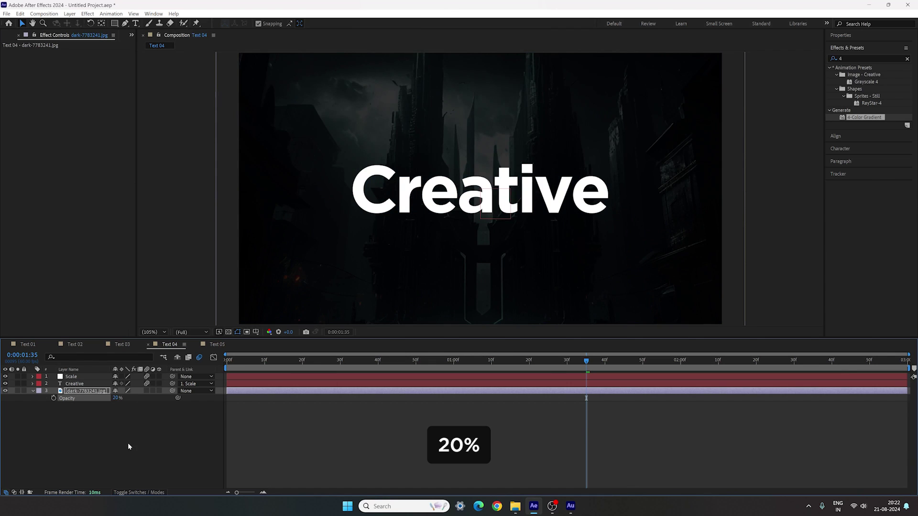
# - Preview Text 04 from the first frame, scrub to 0:00:01:03 and collapse the image layer's properties
pyautogui.click(128, 447)
pyautogui.press('Home')
pyautogui.press('space')
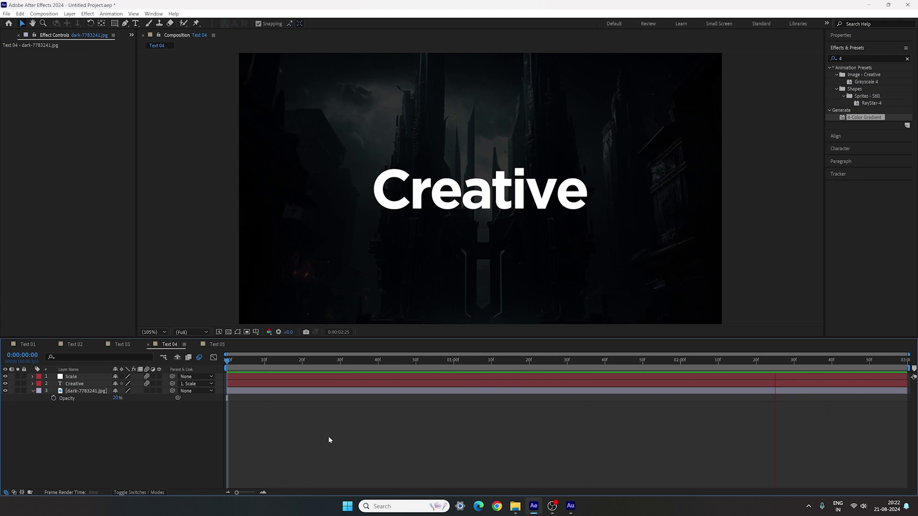
pyautogui.moveTo(338, 365); pyautogui.dragTo(466, 374)
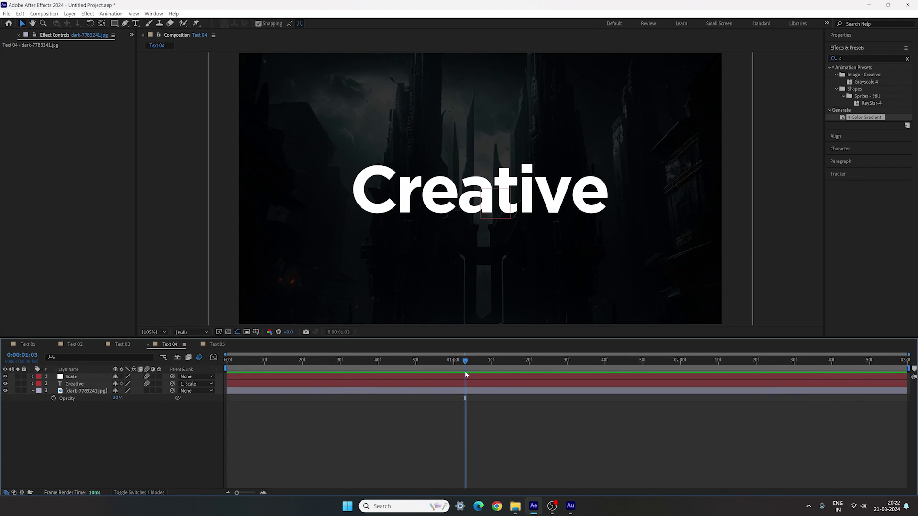
pyautogui.click(854, 59)
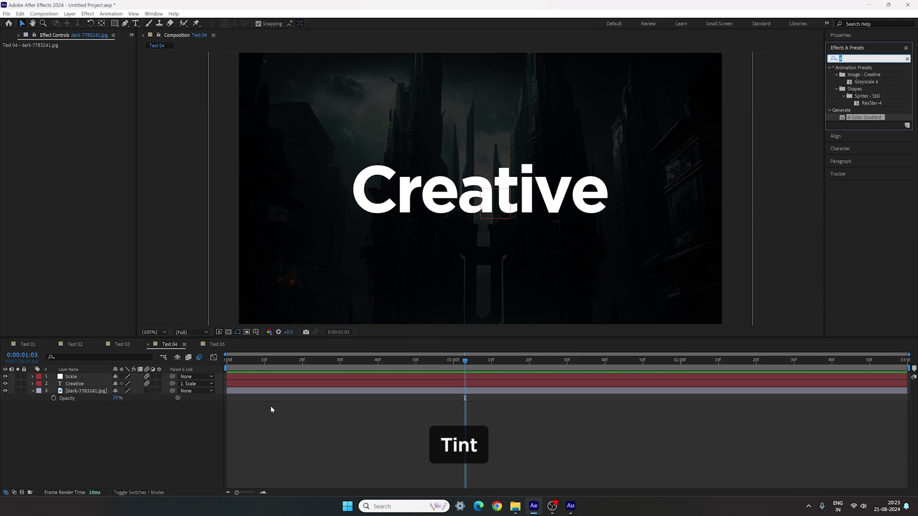
pyautogui.click(33, 391)
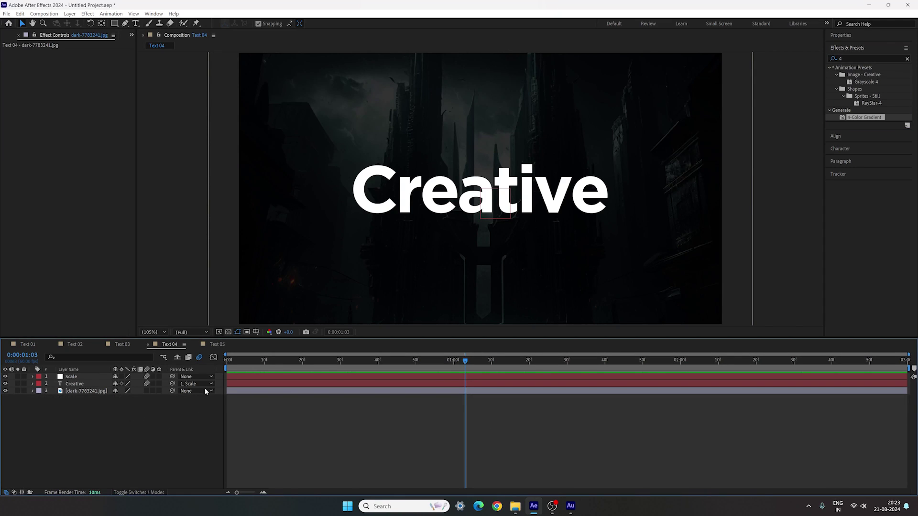
# - Add the 3051492-hd_1920_1080_25fps video from the Assets folder to Text 05 beneath the Creative layer and preview it
pyautogui.click(217, 344)
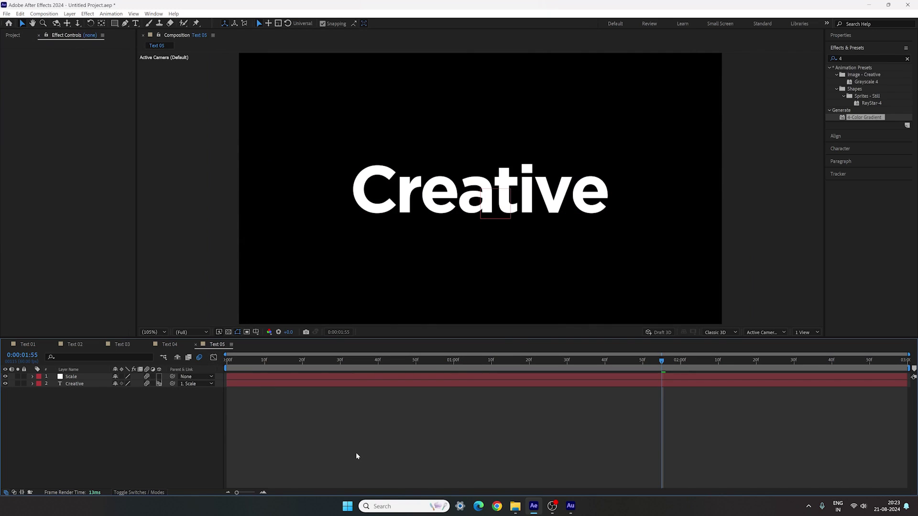
pyautogui.click(516, 506)
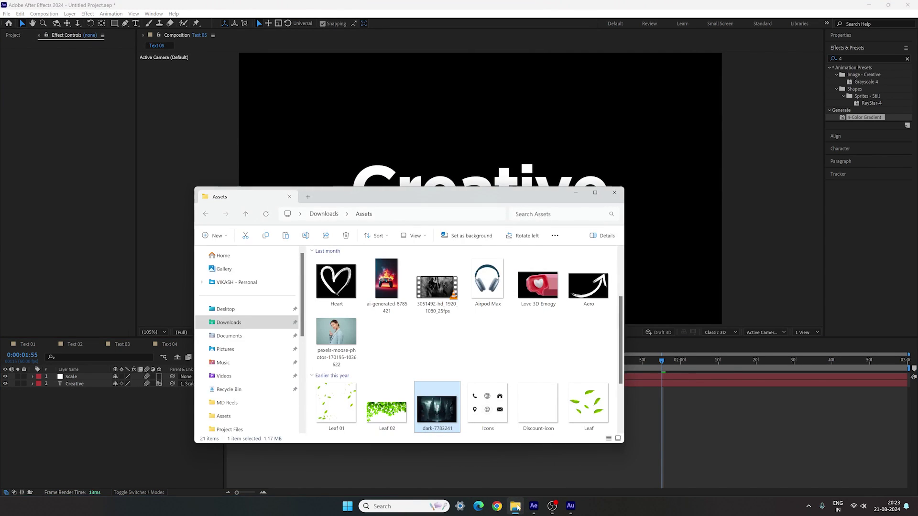
pyautogui.click(438, 286)
pyautogui.moveTo(433, 294); pyautogui.dragTo(146, 442)
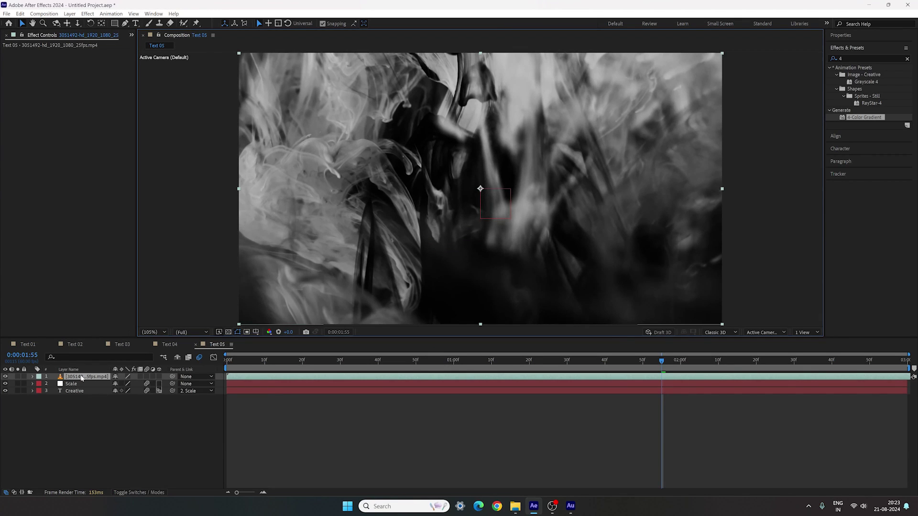
pyautogui.moveTo(81, 378)
pyautogui.mouseDown()
pyautogui.moveTo(81, 404)
pyautogui.moveTo(76, 395)
pyautogui.mouseUp()
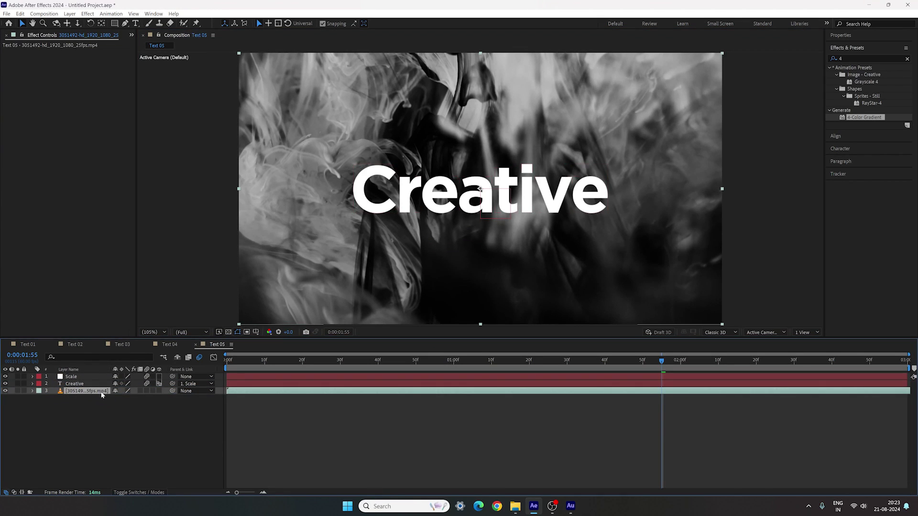
pyautogui.press('space')
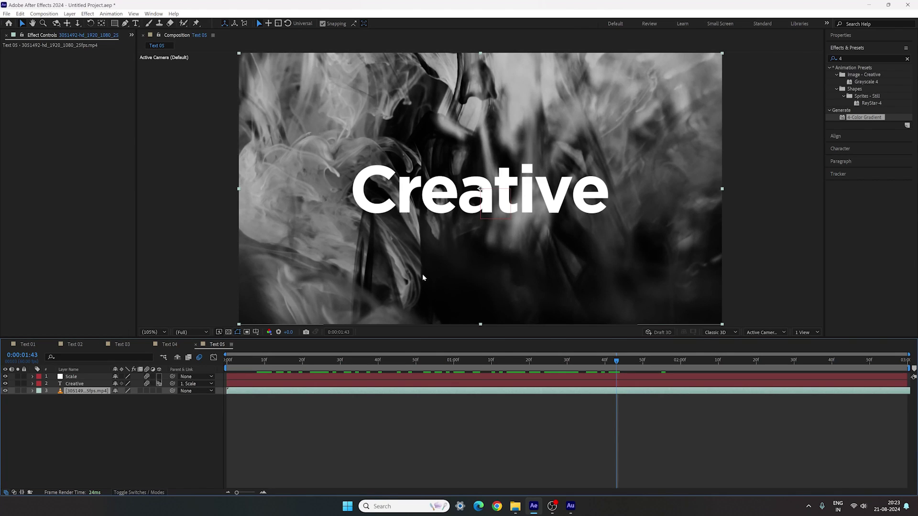
# - Set the background video's opacity in Text 05 to 20% and collapse the property
pyautogui.press('t')
pyautogui.click(118, 398)
pyautogui.write('20')
pyautogui.press('Return')
pyautogui.press('t')
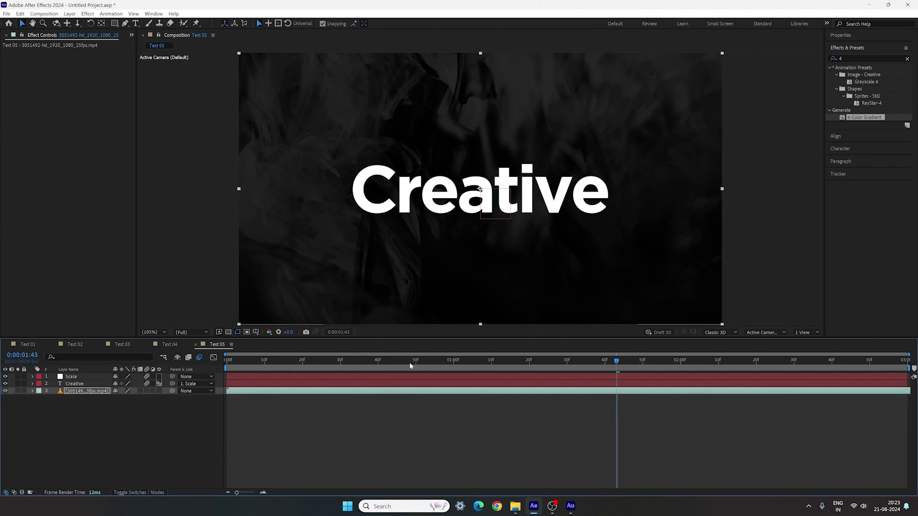
# - Preview the Text 05 animation from the first frame and stop playback at 0:00:02:58
pyautogui.press('space')
pyautogui.press('Home')
pyautogui.press('space')
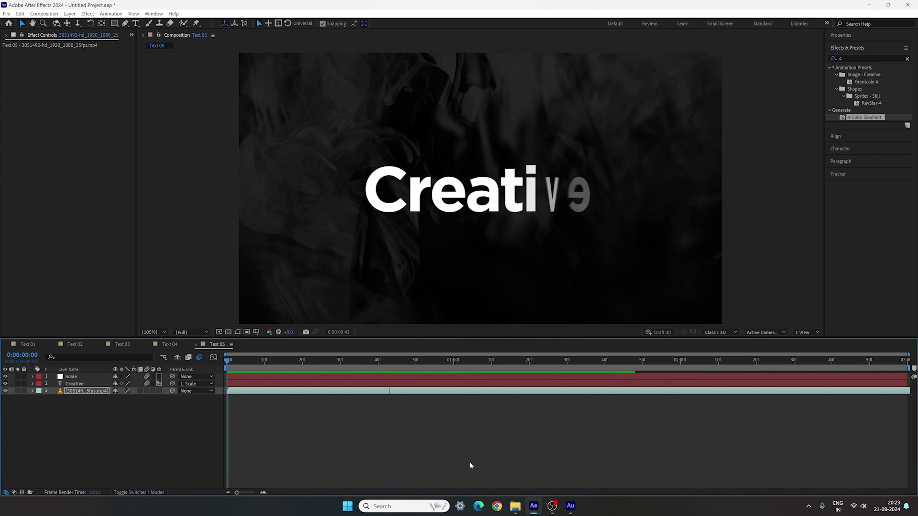
pyautogui.press('space')
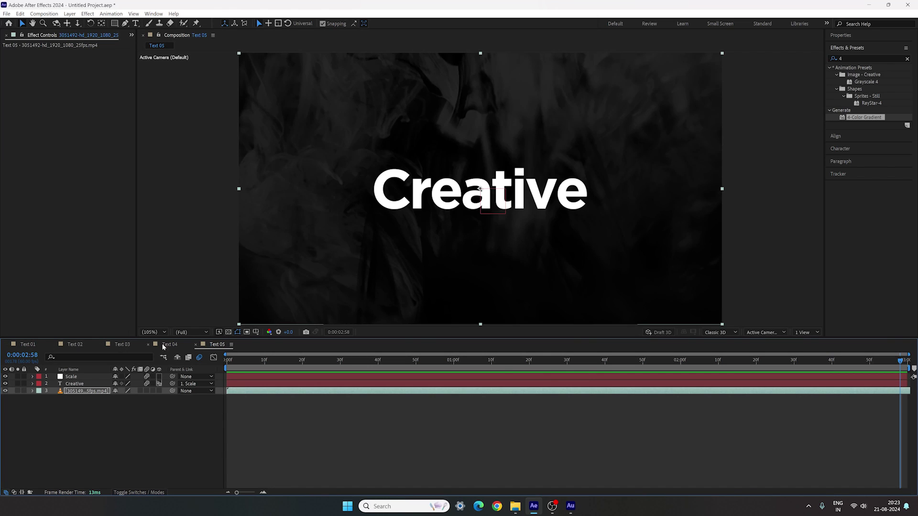